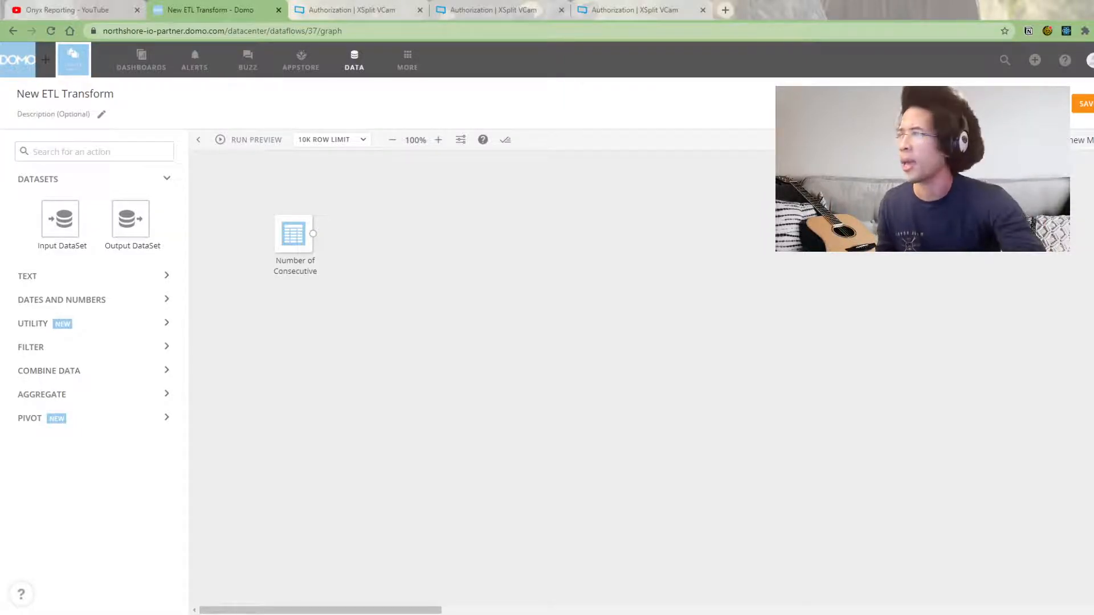
Open the data of the Number of Consecutive input dataset and examine the first salesperson's HitTarget values across the periods
left_click(302, 237)
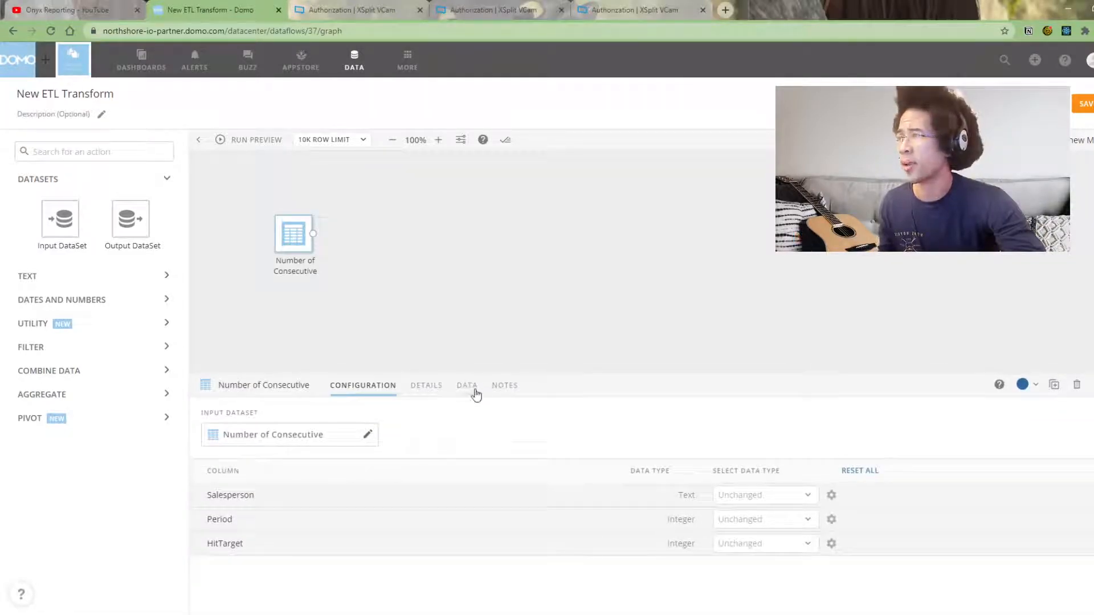
left_click(475, 393)
left_click_drag(503, 369, 491, 244)
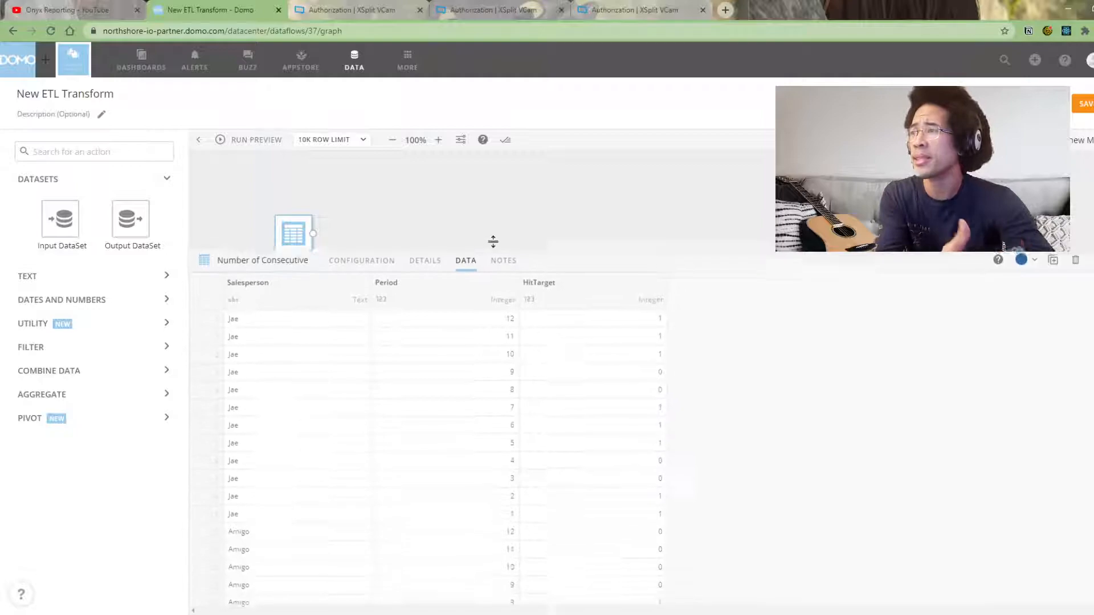
left_click_drag(268, 307, 608, 508)
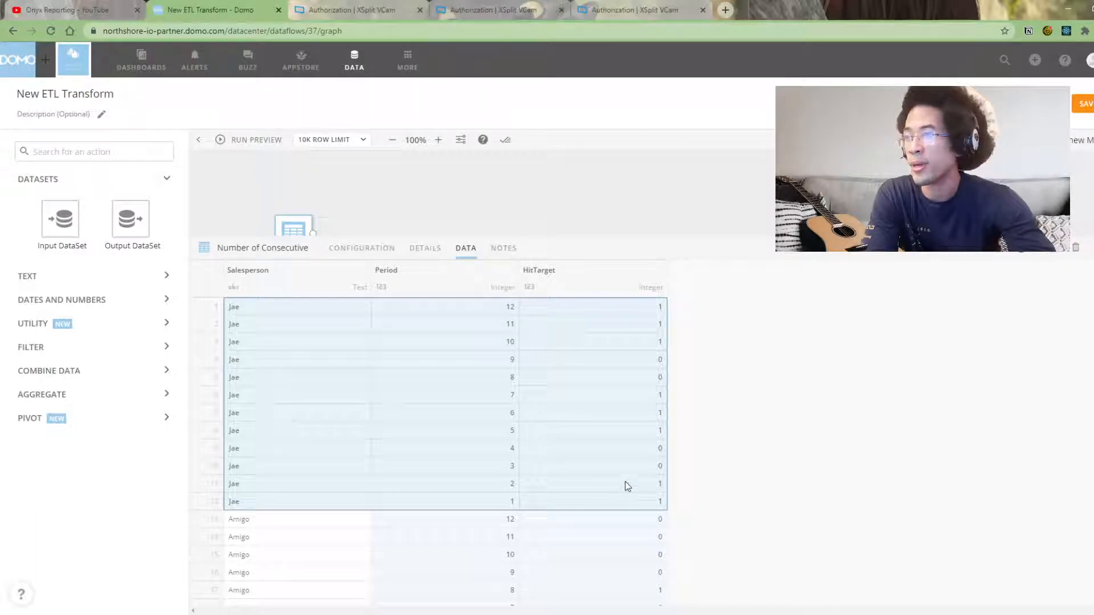
left_click_drag(636, 432, 627, 392)
left_click(621, 336)
left_click_drag(623, 339, 621, 306)
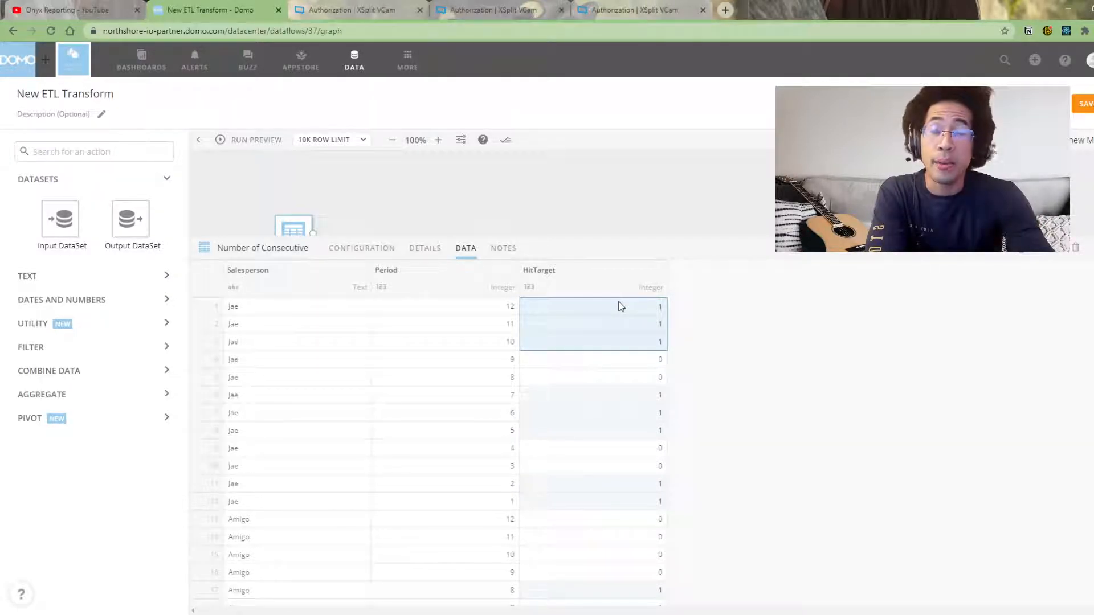
Compare the salespeople's rows and examine the runs of consecutive HitTarget values of 1, such as periods 5 to 7
left_click_drag(484, 234, 479, 340)
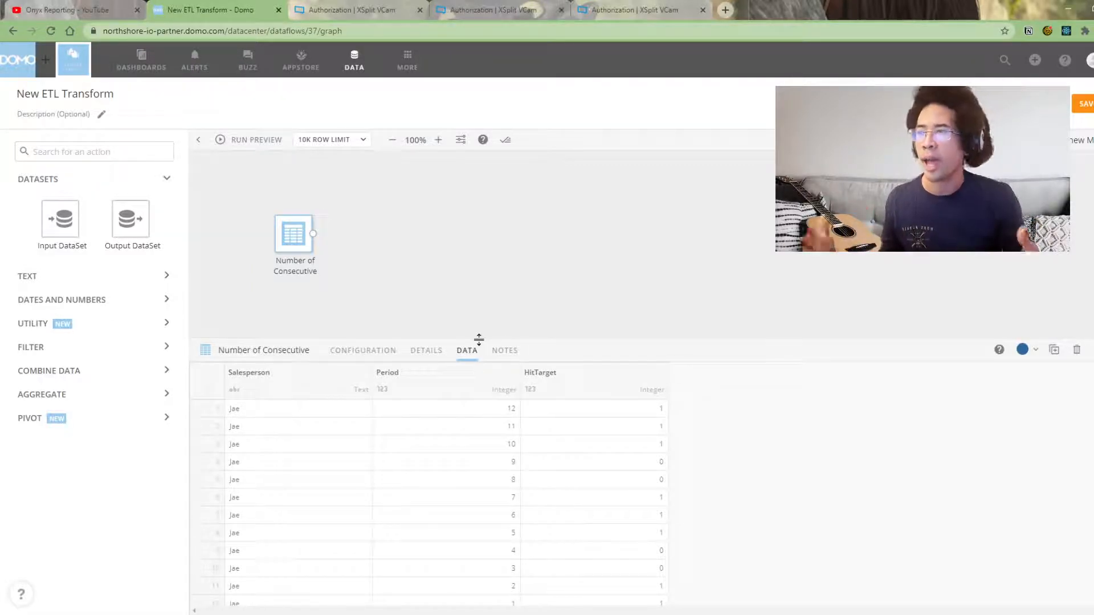
scroll(512, 547, "down", 5)
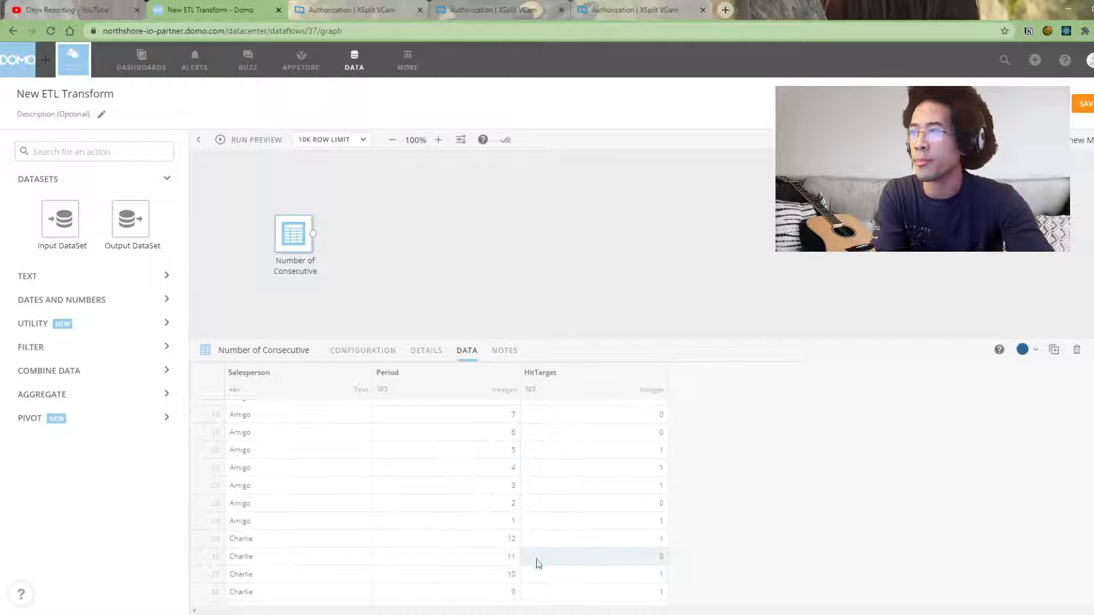
scroll(556, 561, "up", 5)
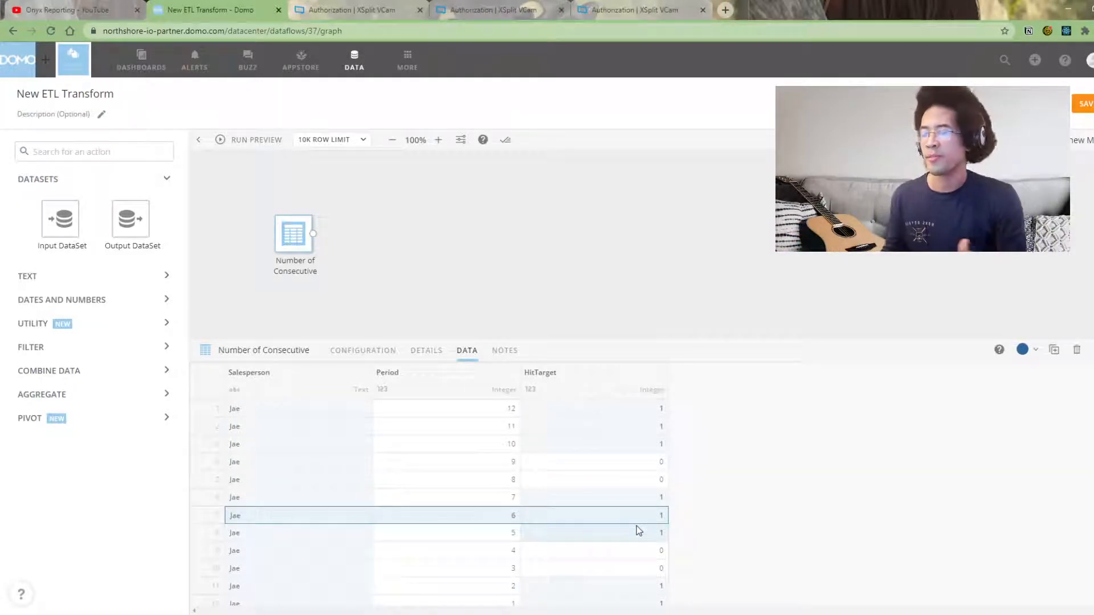
left_click(611, 497)
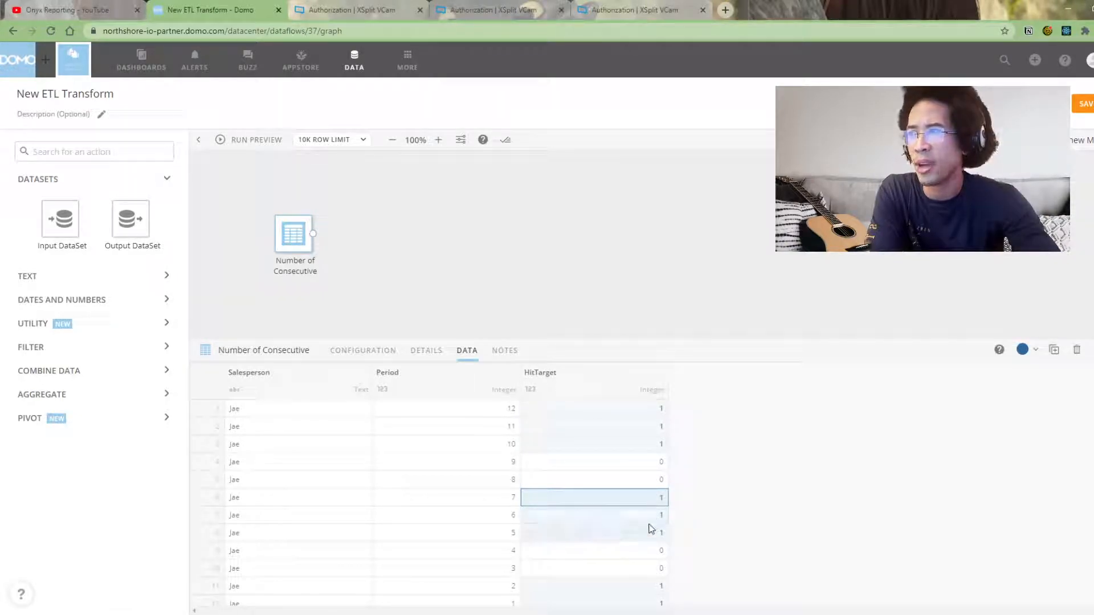
left_click_drag(655, 501, 652, 530)
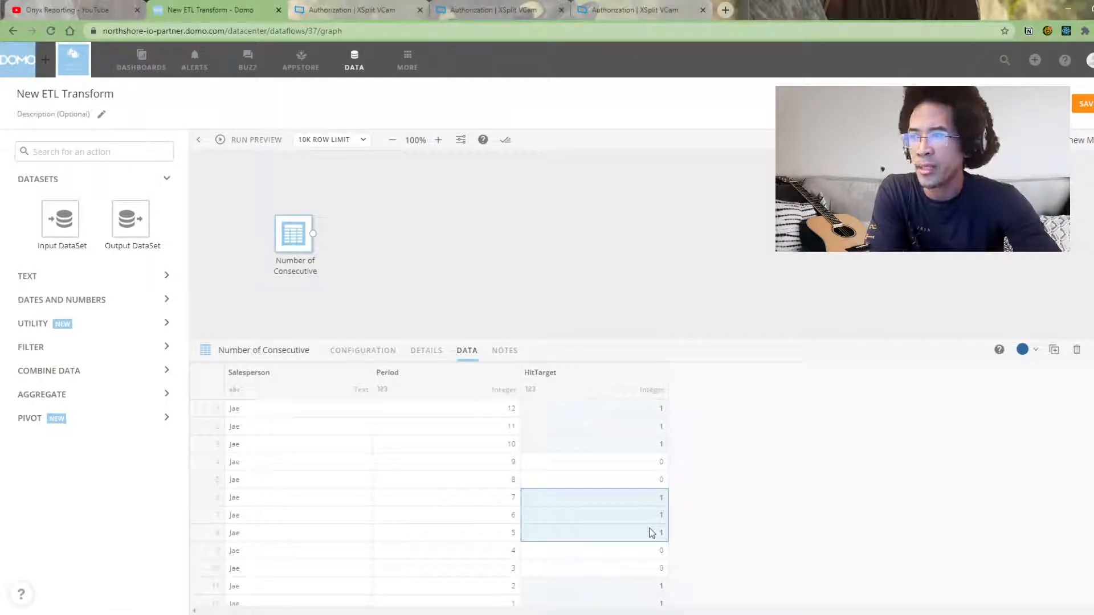
left_click_drag(652, 533, 646, 599)
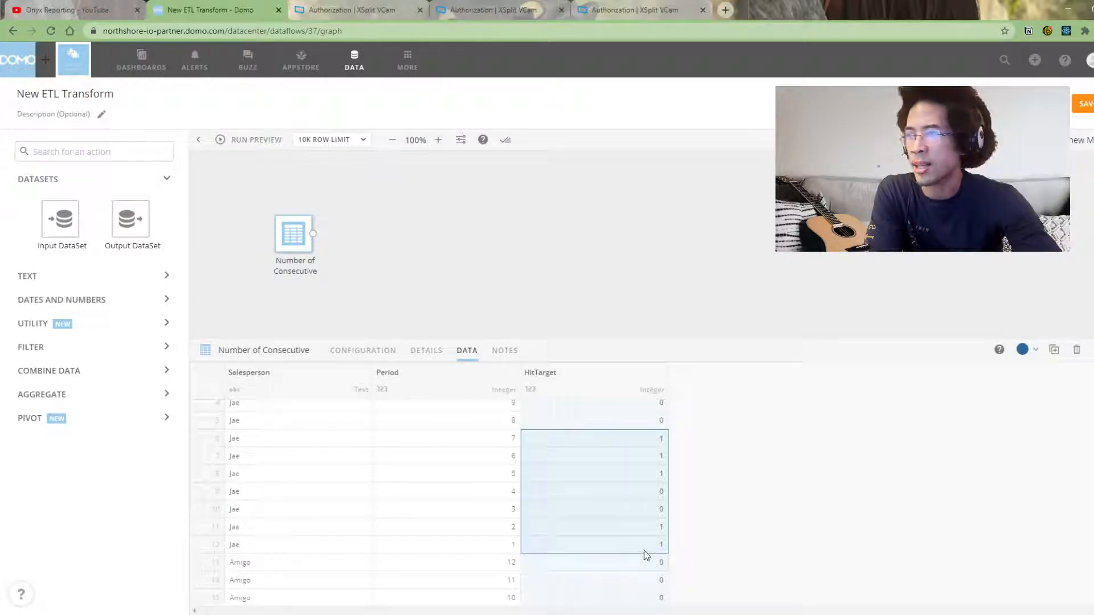
left_click_drag(637, 444, 631, 477)
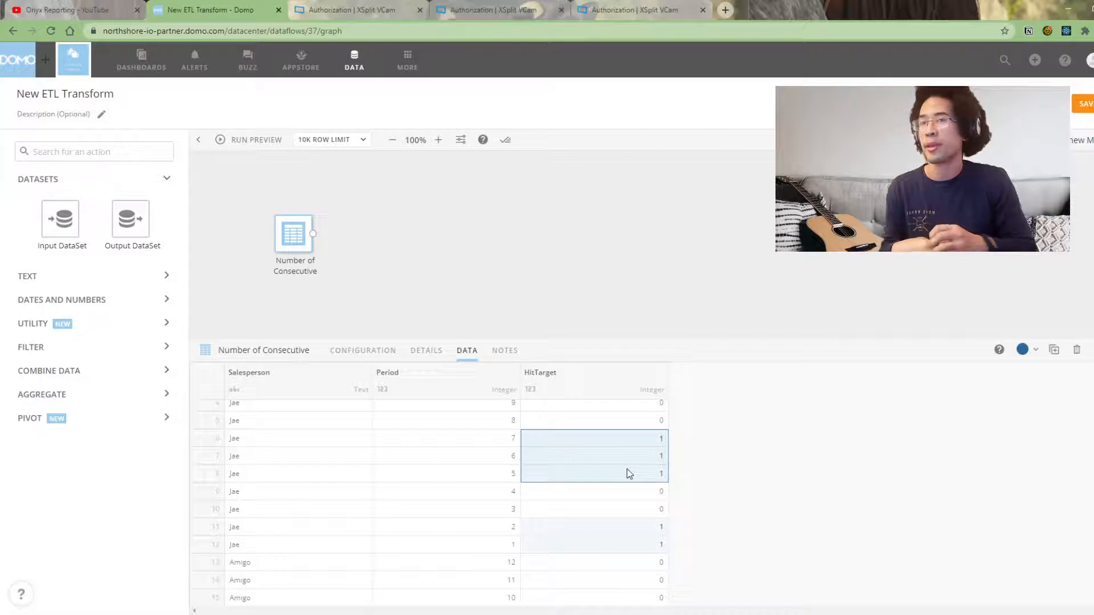
Add a Rank & Window action connected to the Number of Consecutive dataset and name it prev_hitTarget
left_click(78, 154)
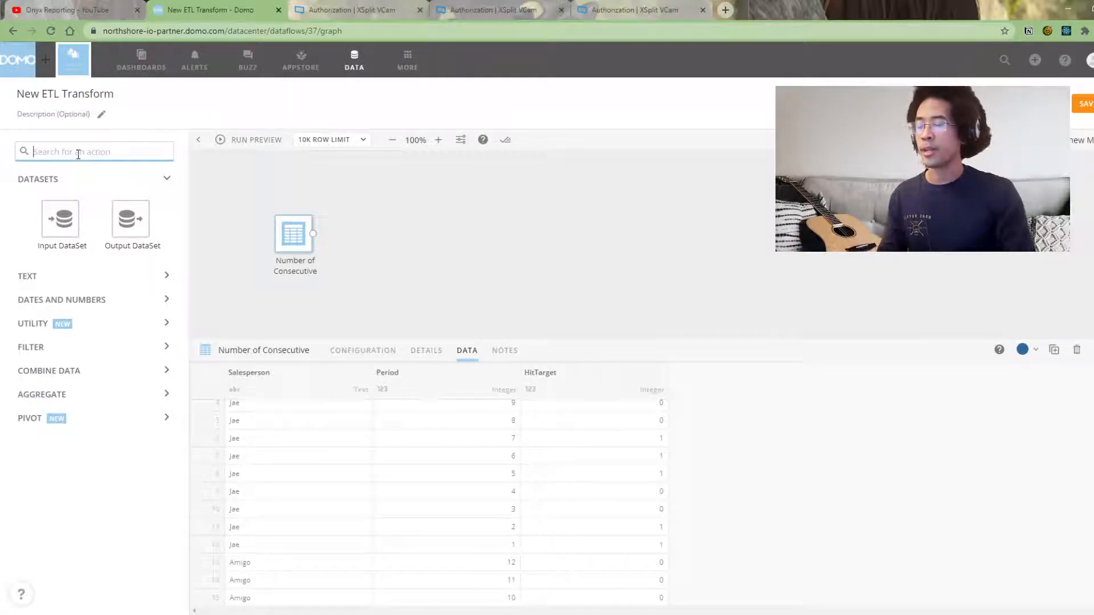
type("window")
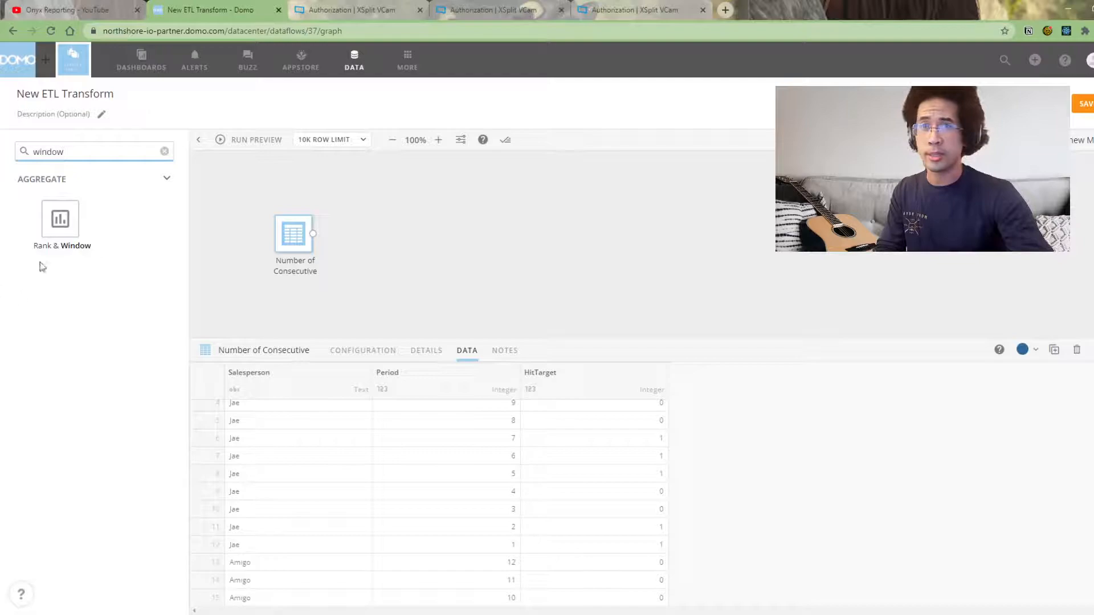
left_click_drag(60, 221, 345, 223)
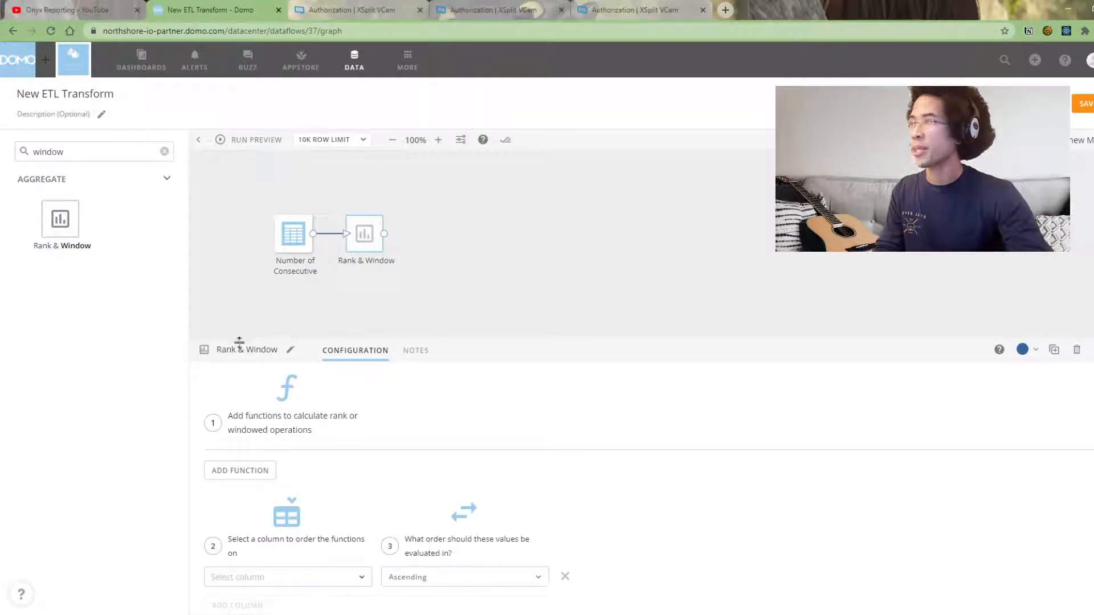
left_click(254, 349)
type("pr")
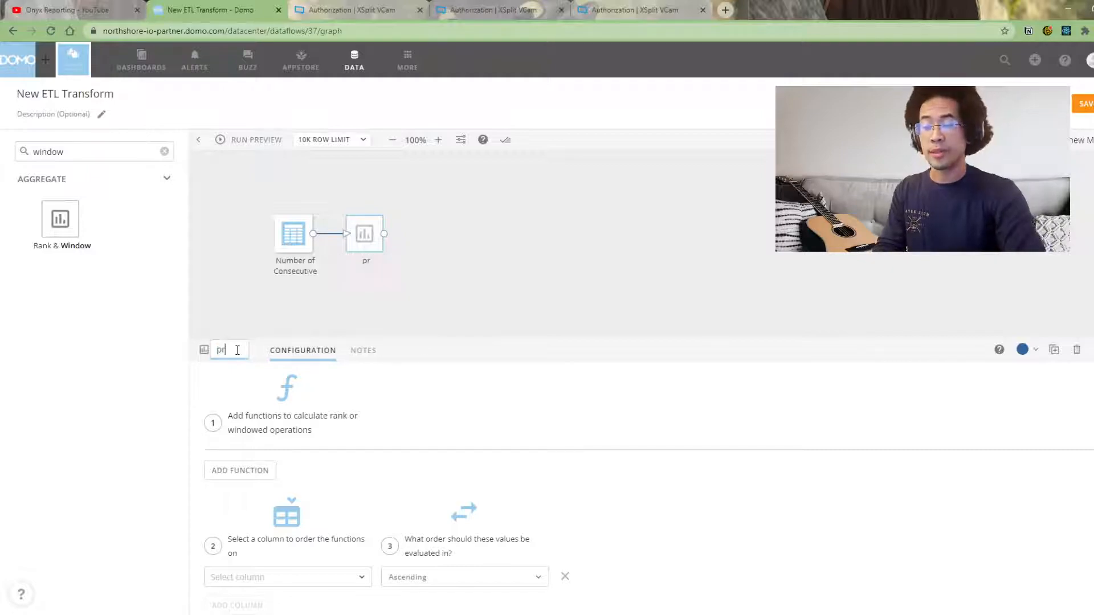
type("ev_hitTarget")
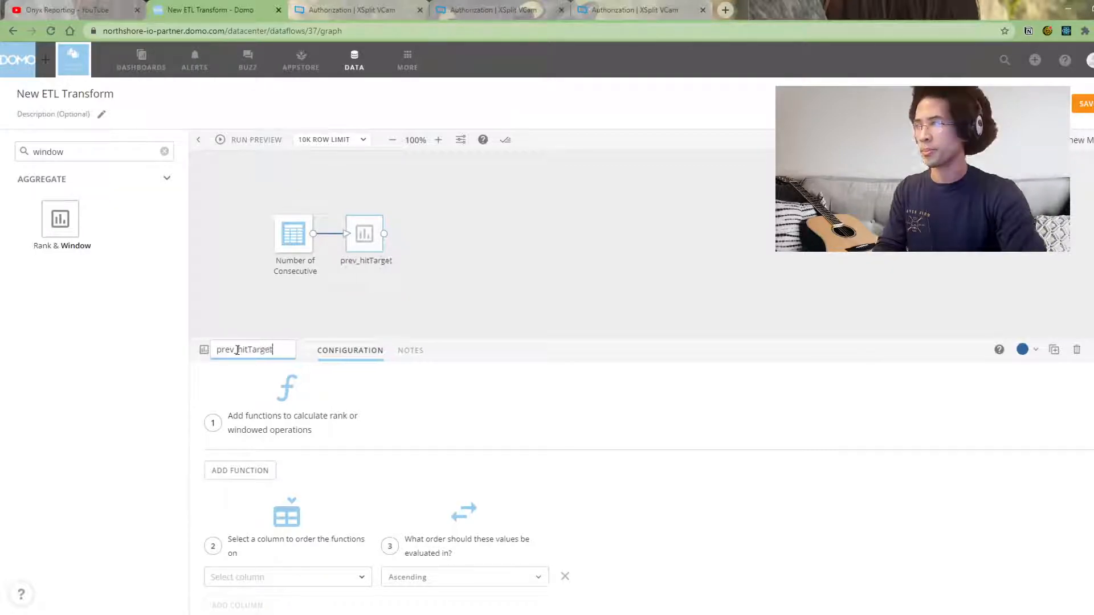
Add a Lag function on the HitTarget column with an offset of 1, storing the result in a new column prev_hitTarget
left_click(268, 471)
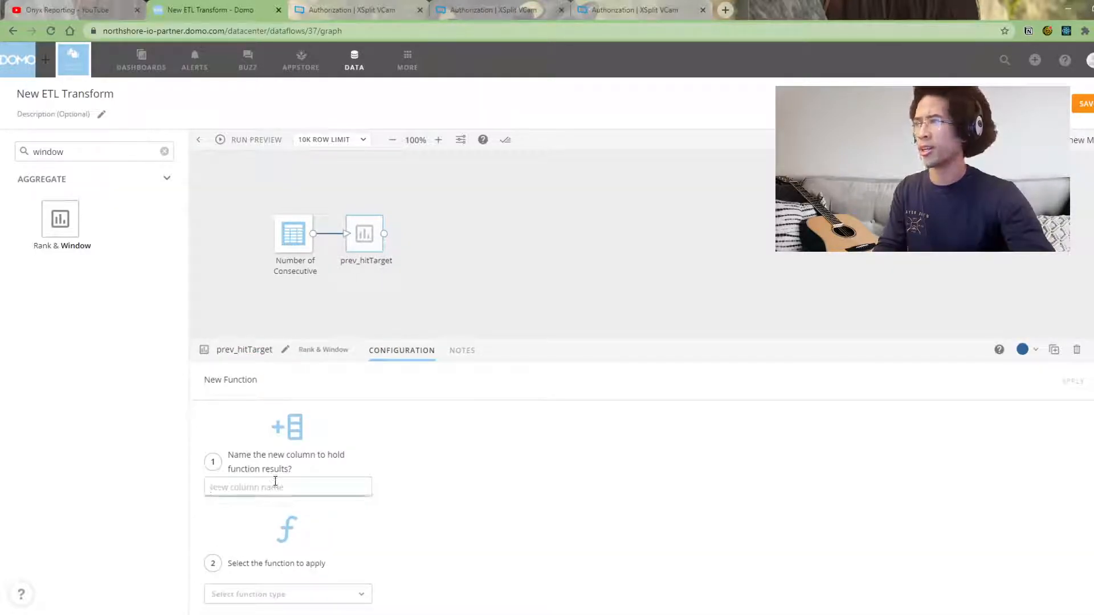
type("prev_")
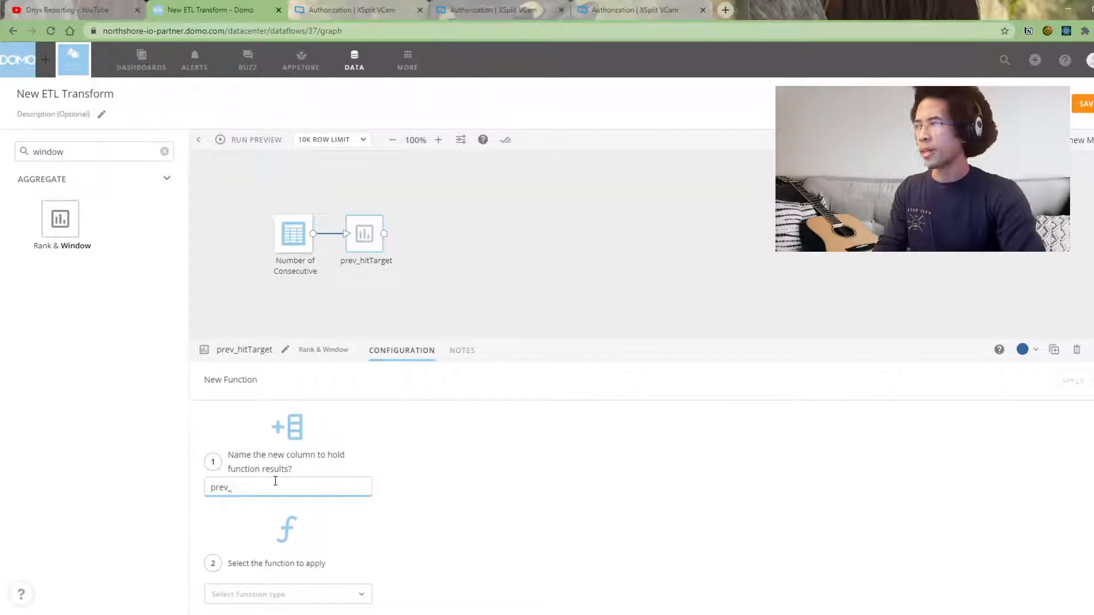
type("hitTarget")
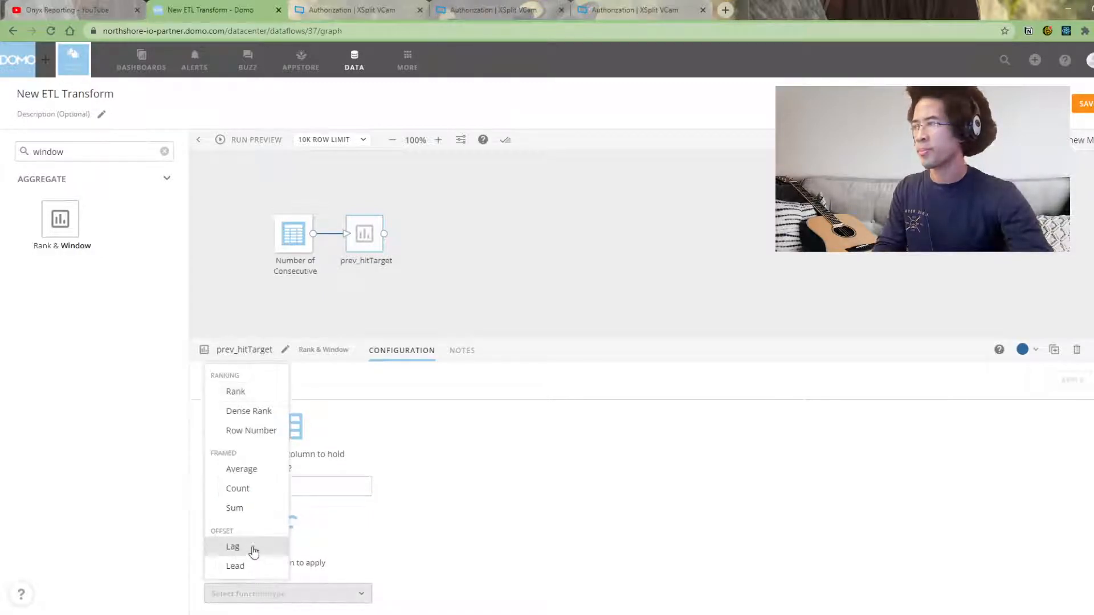
left_click(253, 551)
left_click(440, 590)
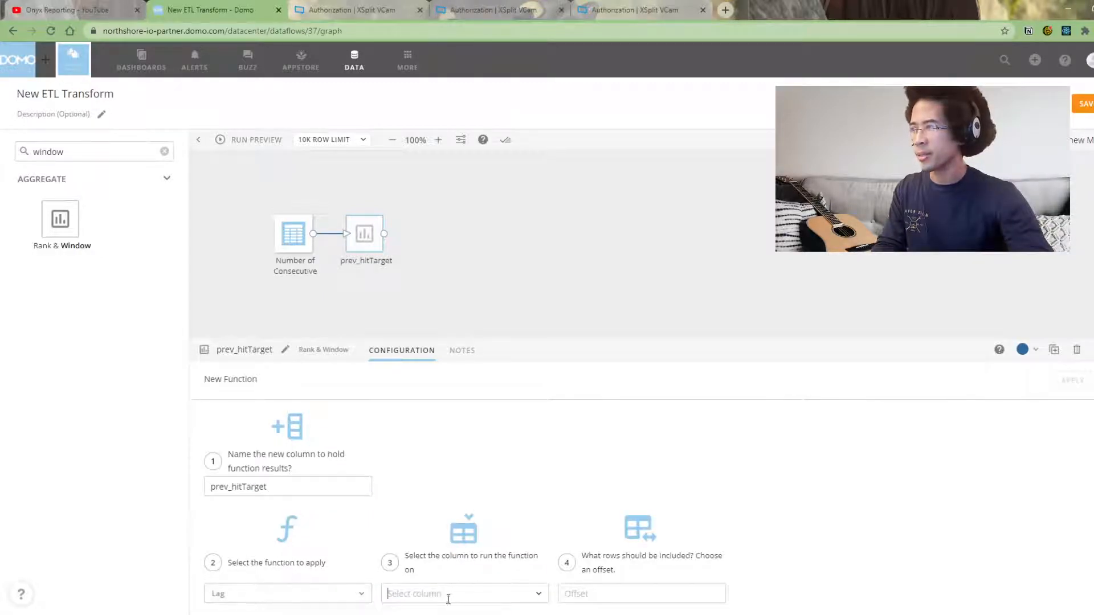
left_click(415, 564)
left_click(592, 593)
type("1")
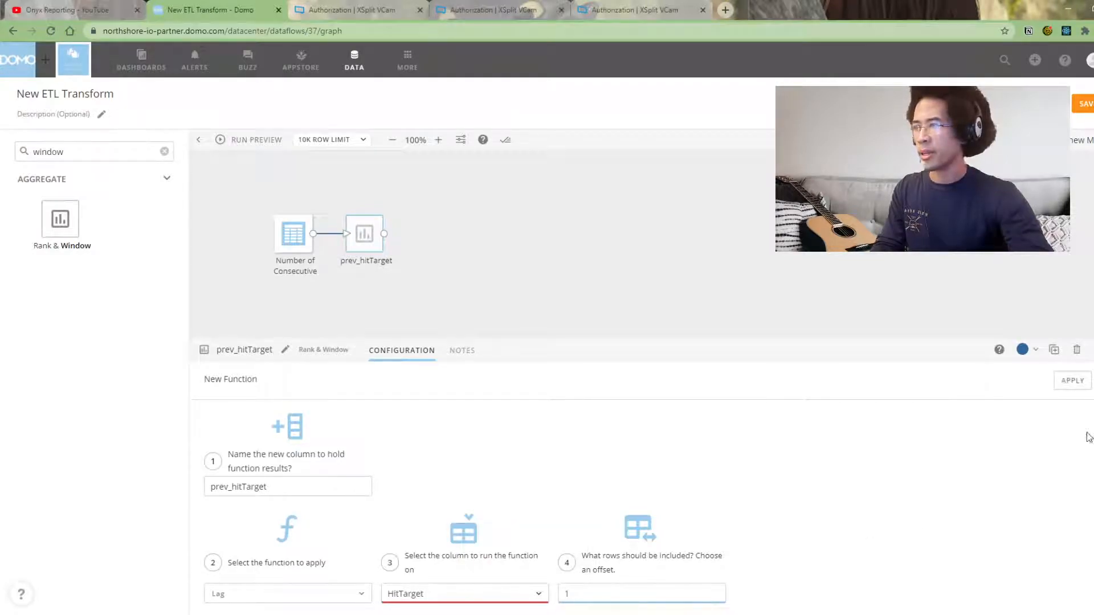
left_click(1077, 386)
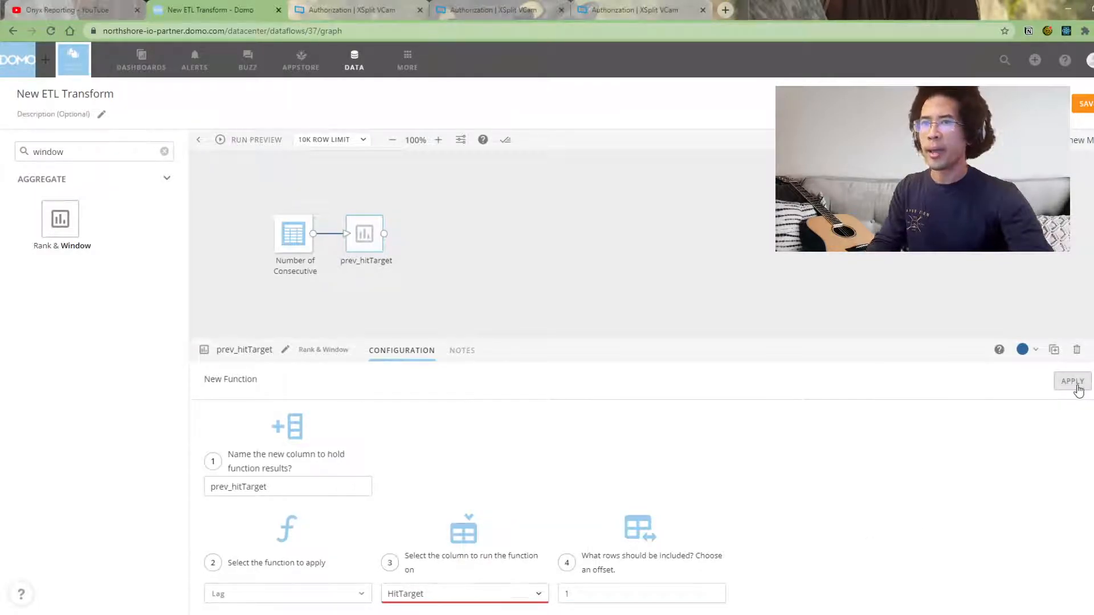
Order the prev_hitTarget window function by Period and partition it by Salesperson
scroll(273, 484, "down", 3)
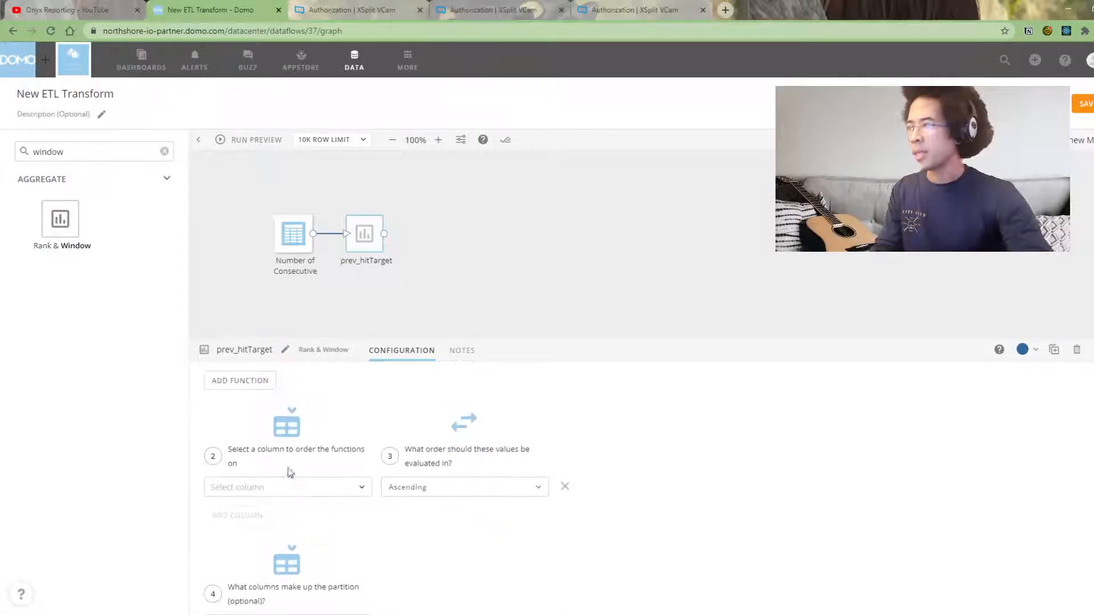
left_click_drag(534, 342, 535, 274)
left_click(309, 431)
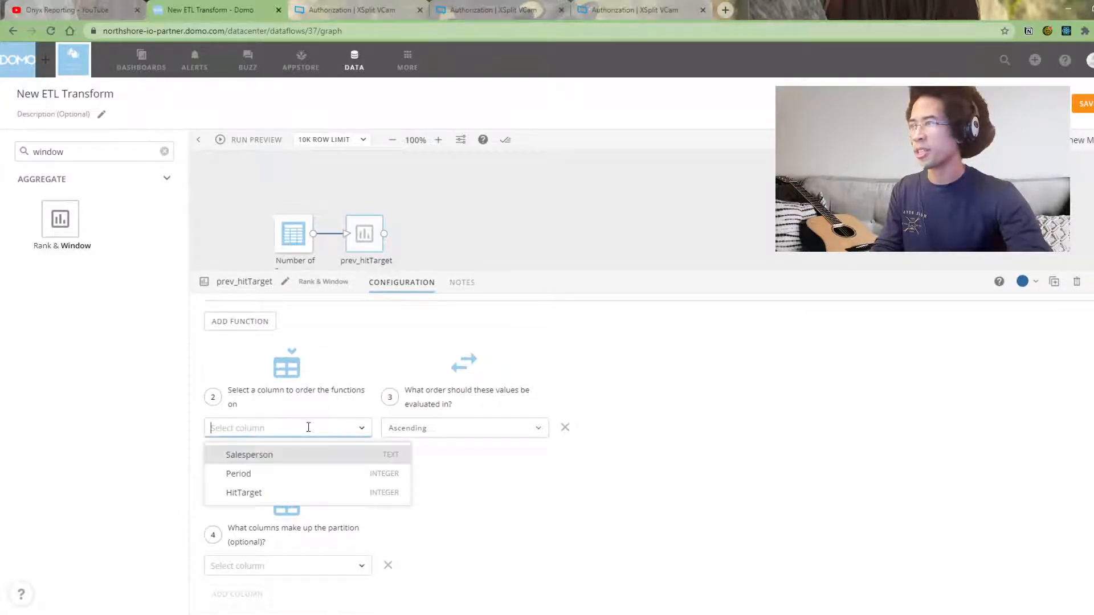
left_click(287, 480)
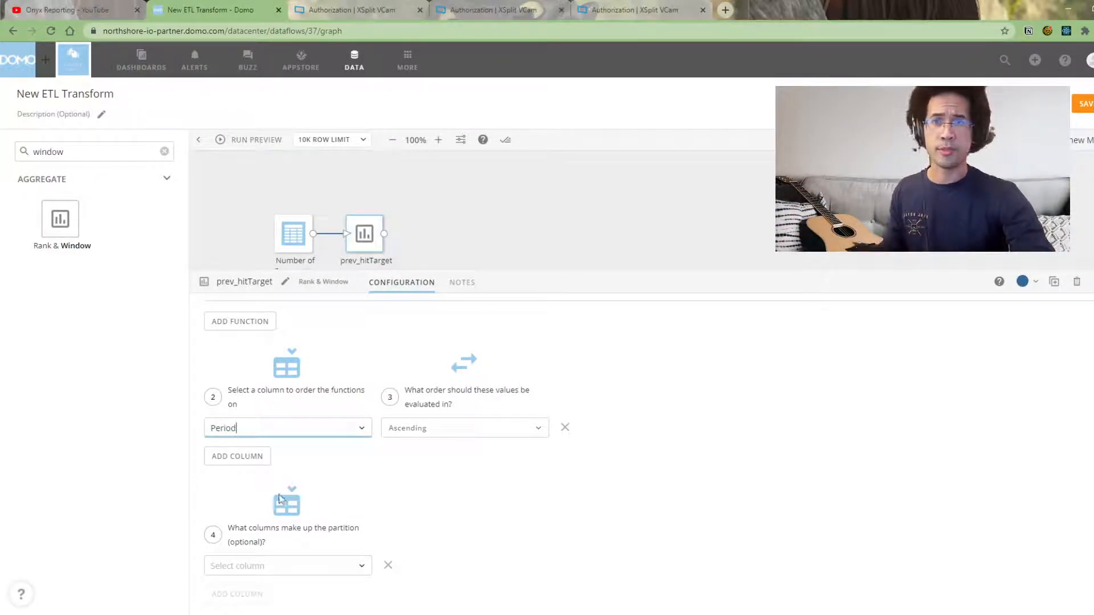
left_click(262, 564)
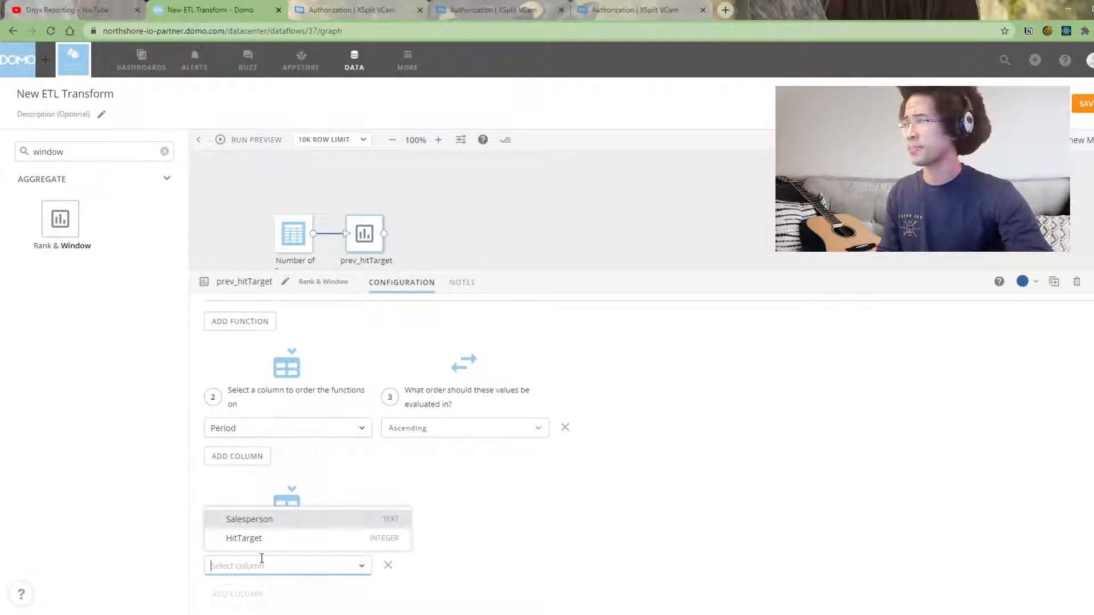
left_click(276, 519)
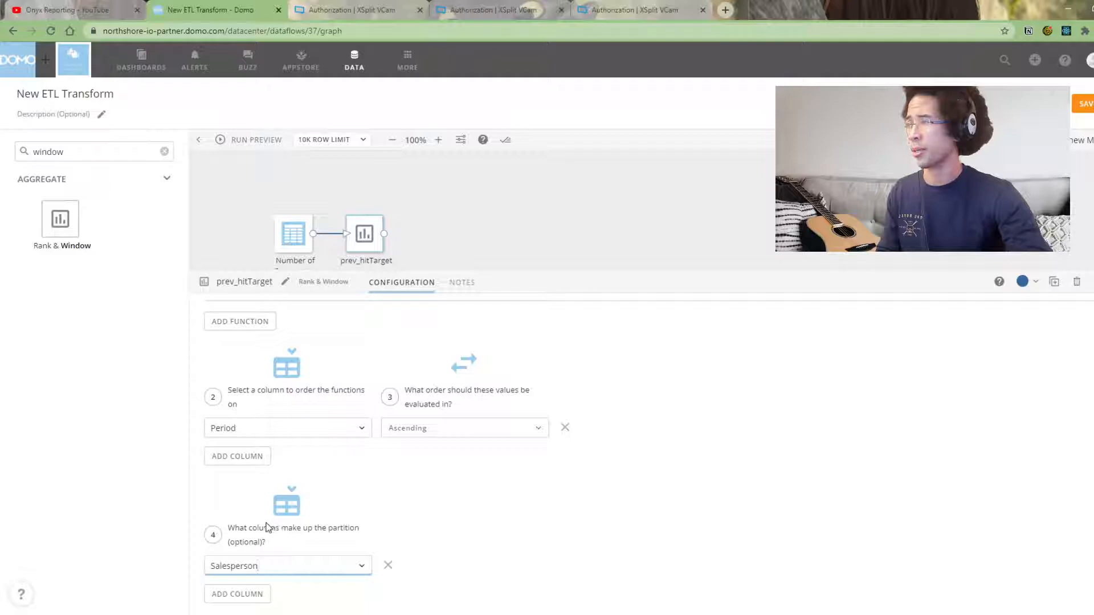
Add a Select Columns action after prev_hitTarget and connect the two
double_click(99, 147)
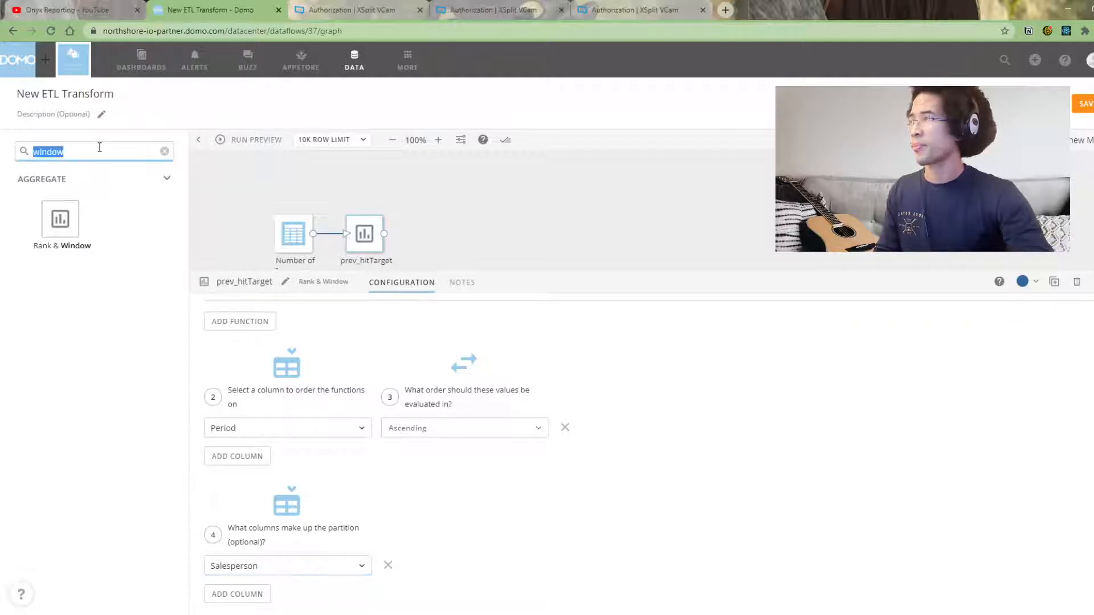
type("sel")
left_click_drag(69, 222, 464, 234)
left_click(513, 217)
left_click_drag(385, 234, 467, 227)
Run the dataflow preview and examine how the prev_hitTarget output lags HitTarget within each salesperson's periods
left_click(242, 142)
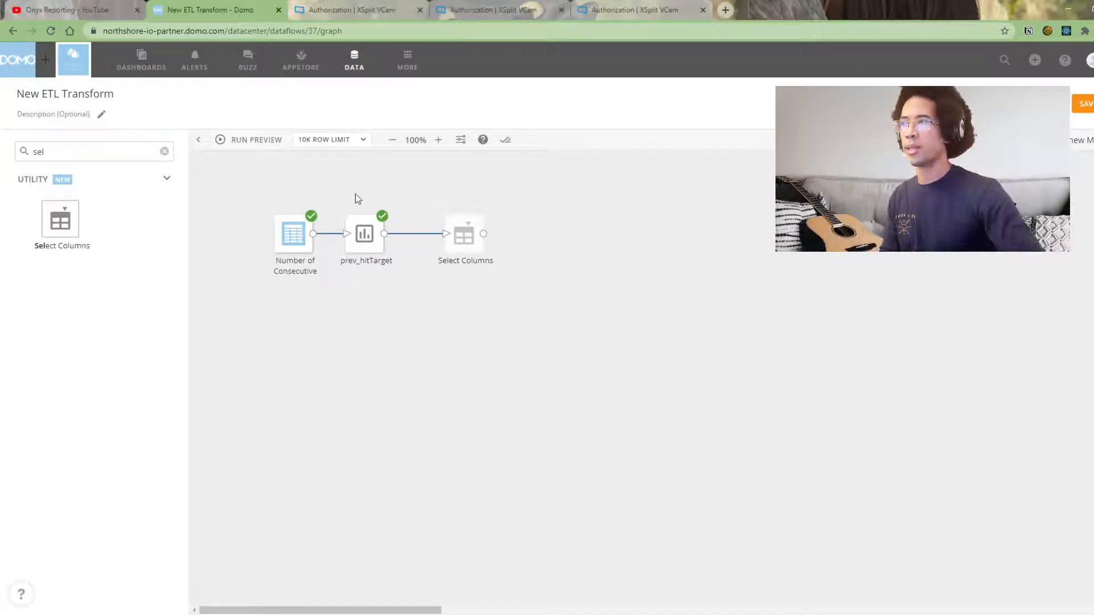
left_click(365, 235)
left_click(466, 283)
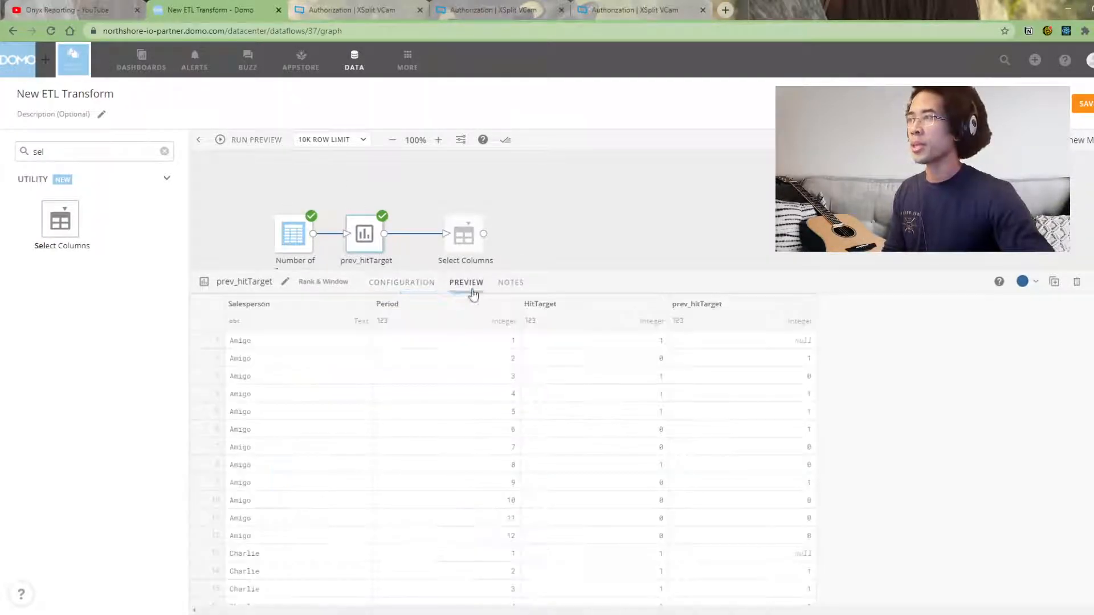
left_click_drag(786, 343, 286, 529)
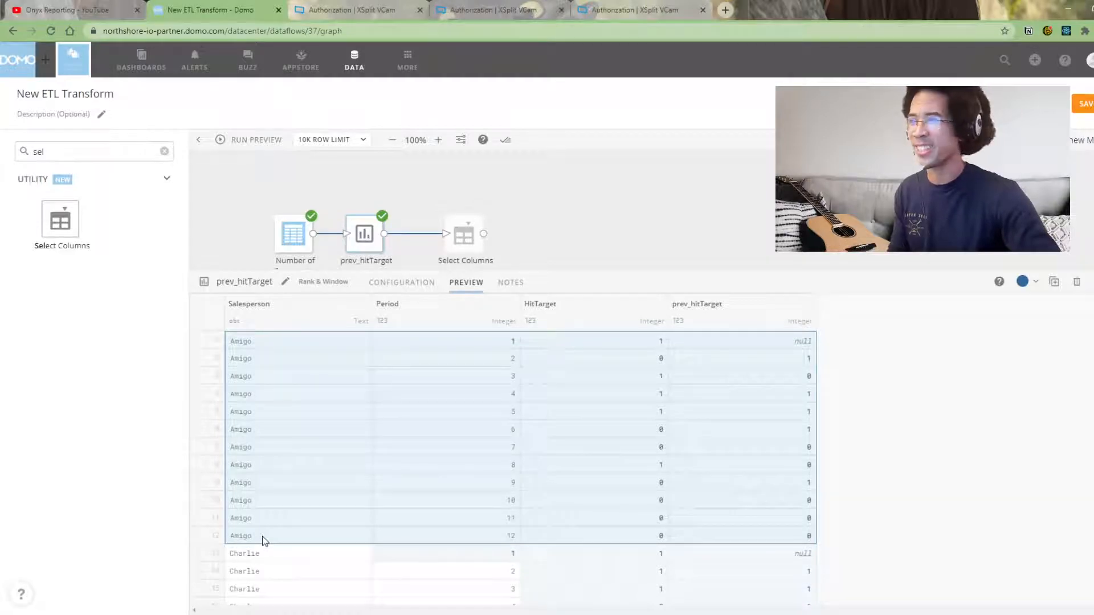
left_click(357, 346)
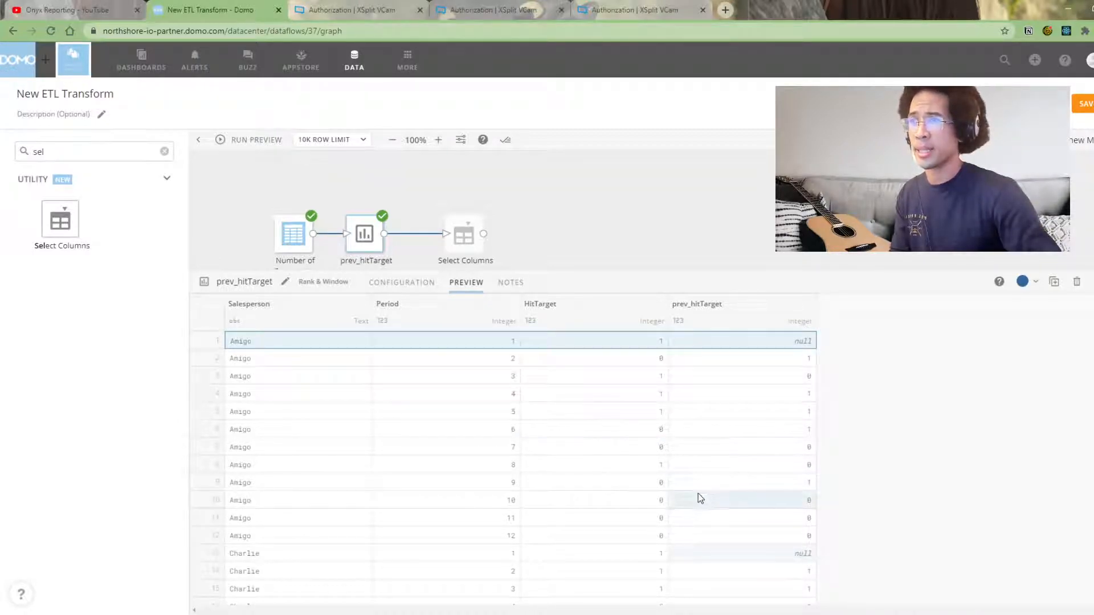
left_click(295, 557)
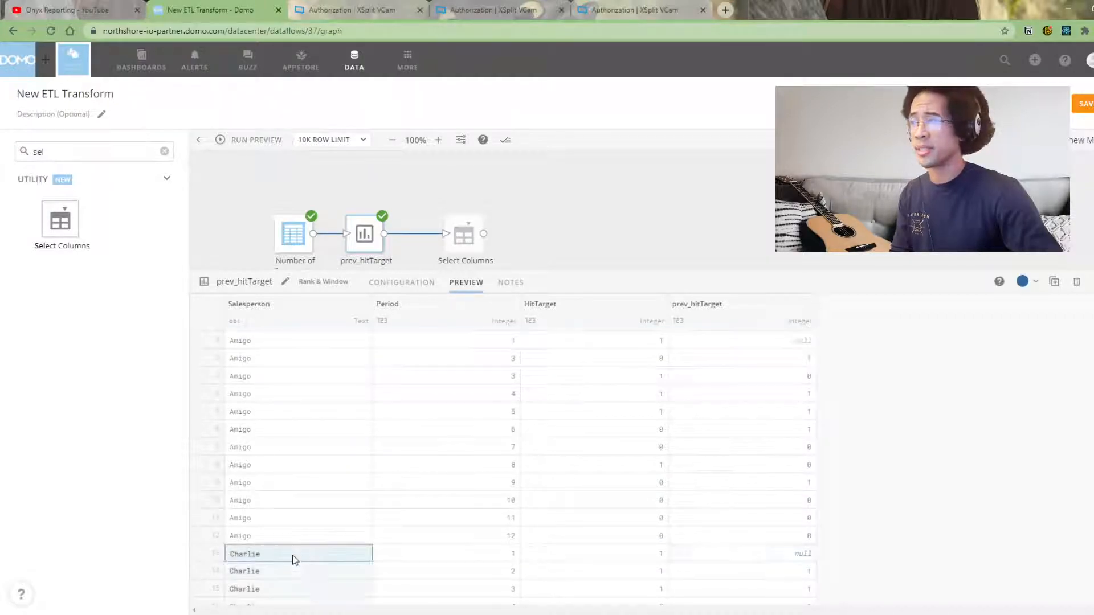
left_click_drag(294, 560, 691, 569)
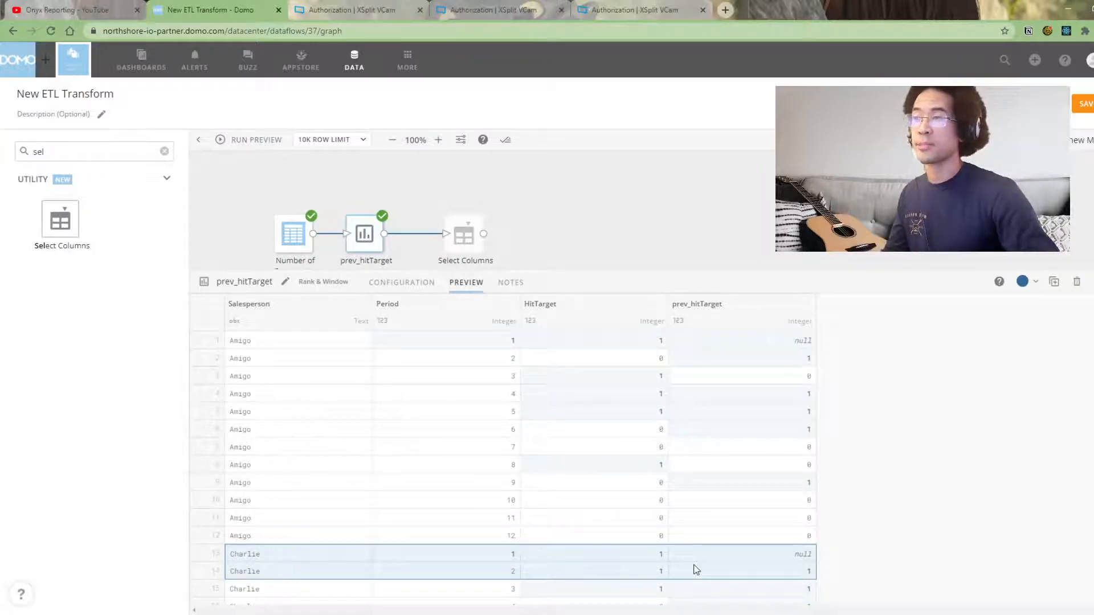
left_click(727, 363)
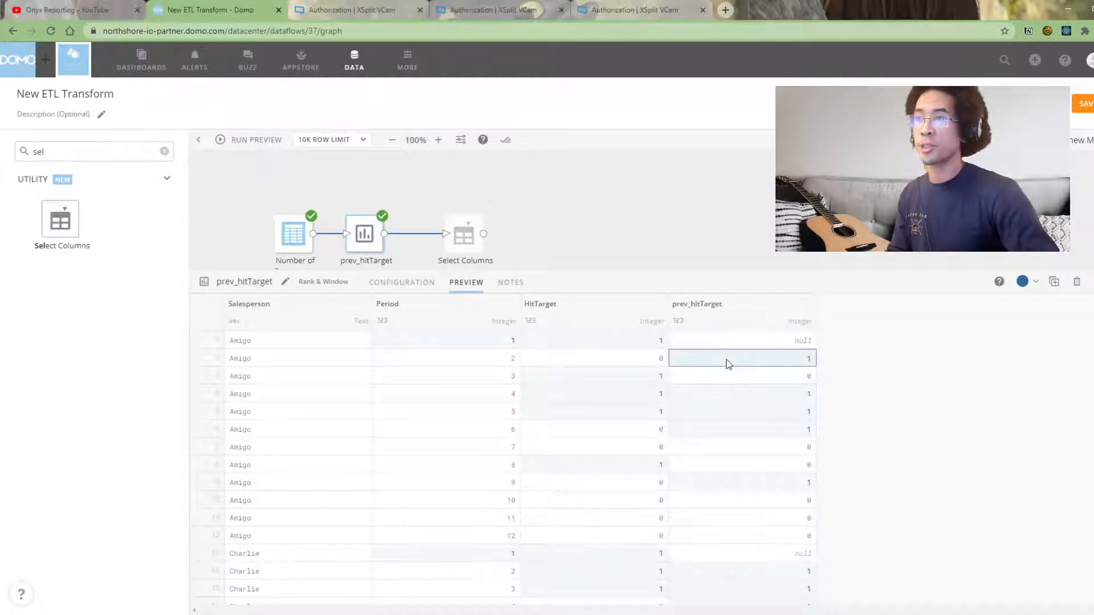
Compare HitTarget with prev_hitTarget for Amigo's periods 2 to 4 in the preview, and close the preview
left_click_drag(727, 363, 504, 358)
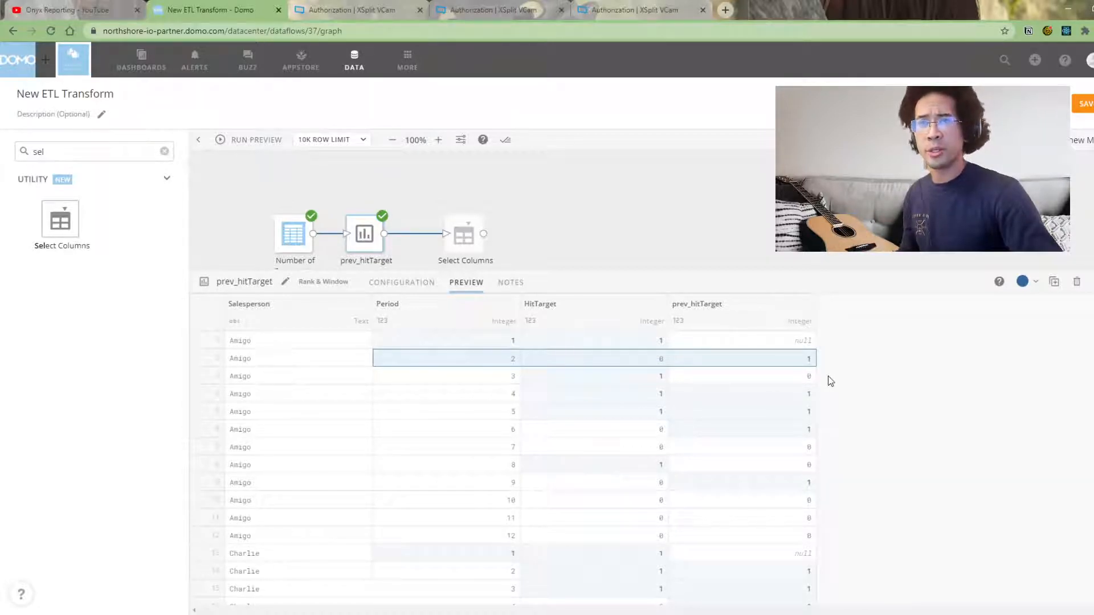
left_click_drag(724, 381, 234, 381)
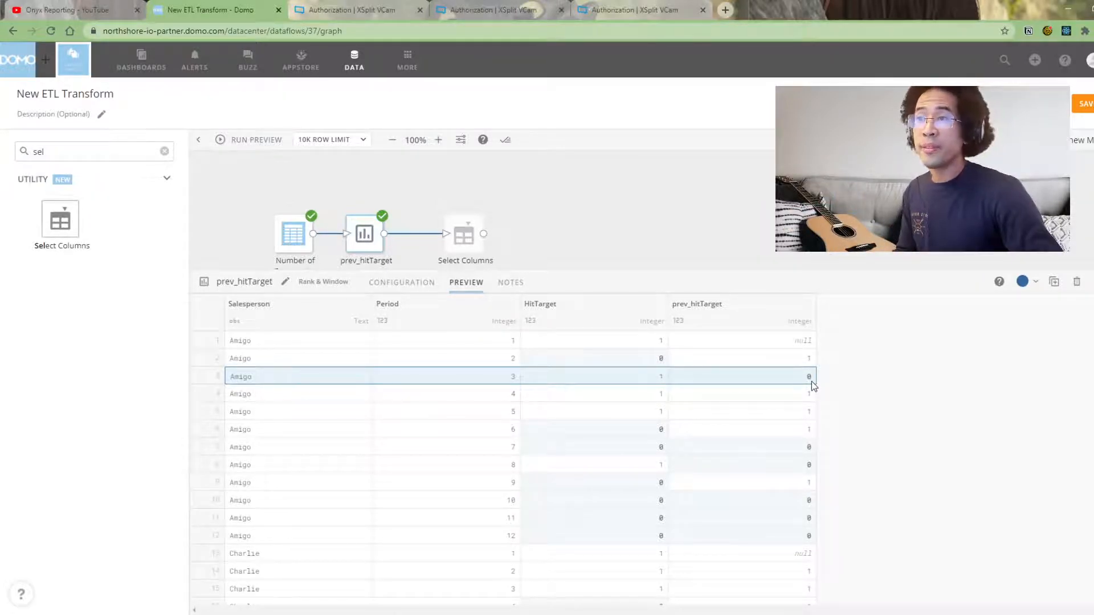
left_click_drag(797, 394, 278, 399)
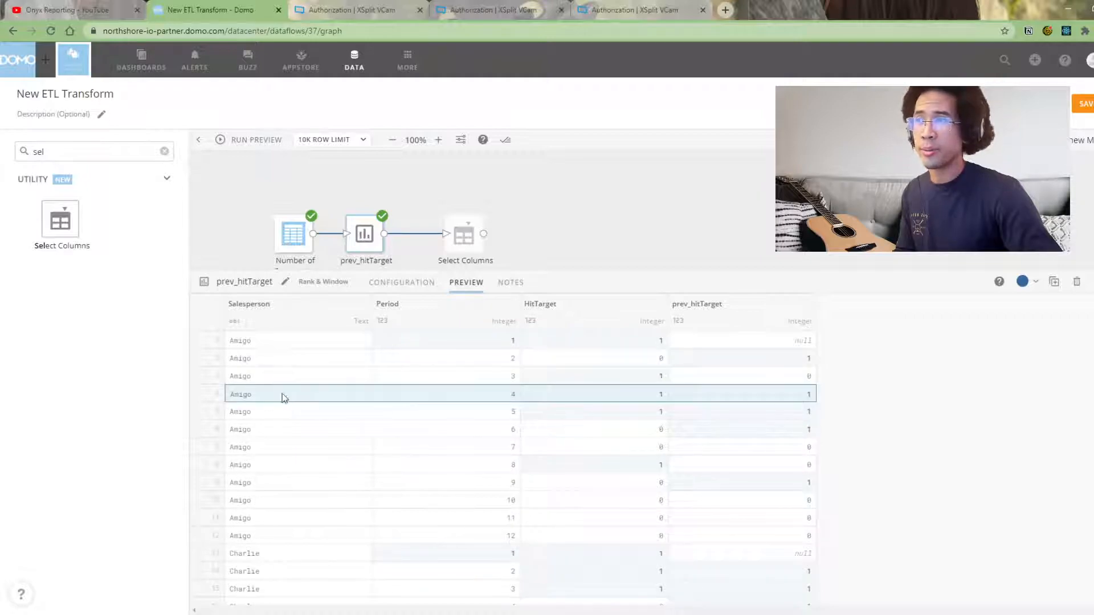
left_click_drag(652, 398, 249, 405)
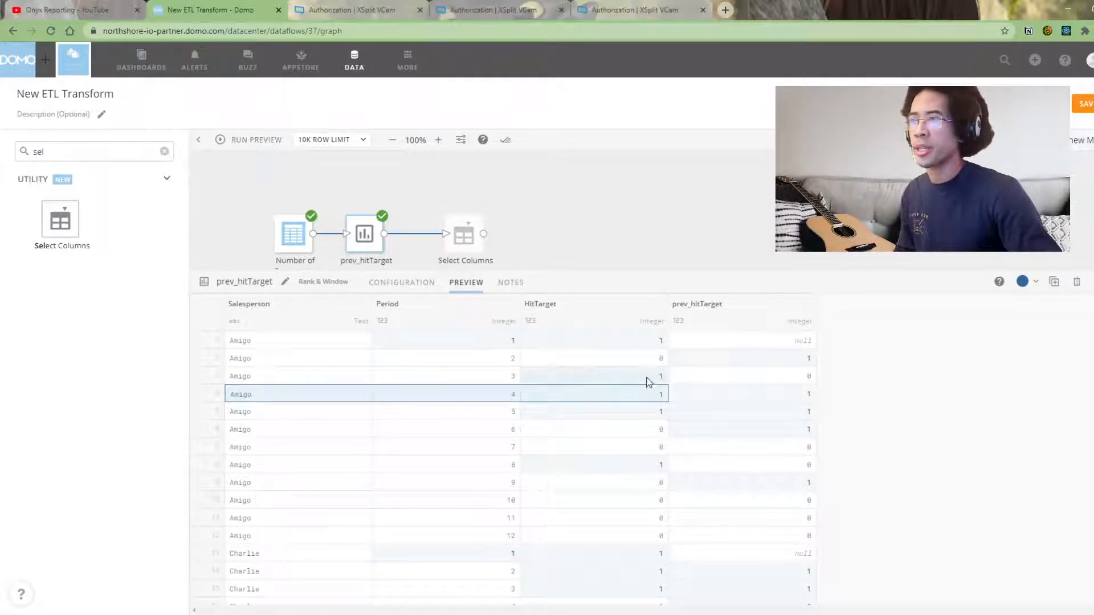
left_click_drag(743, 399, 634, 374)
left_click(647, 234)
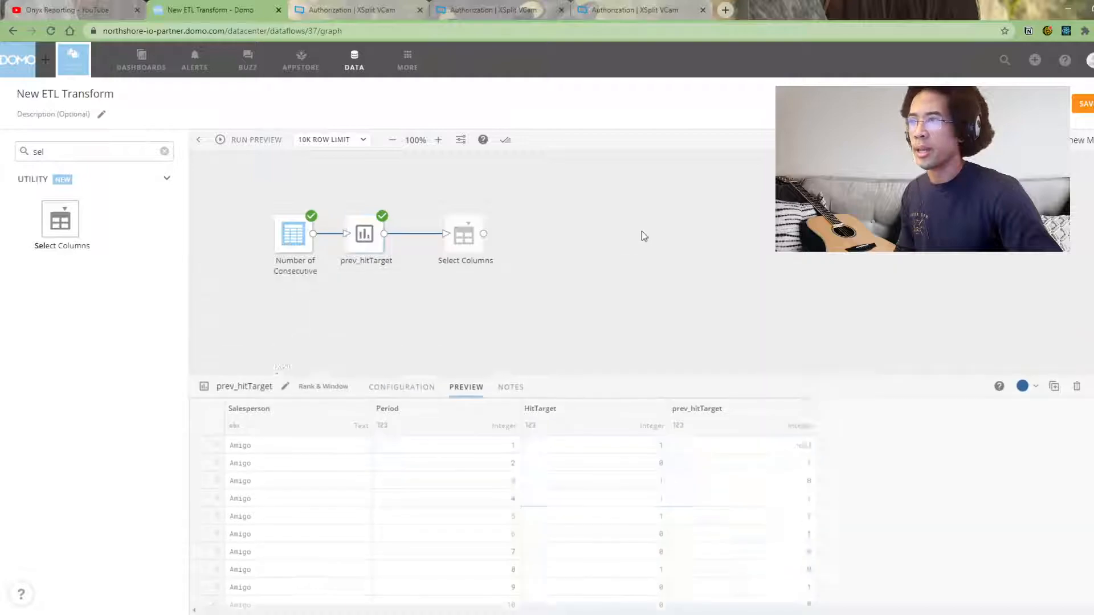
Add an Add Formula action between prev_hitTarget and Select Columns, making room for it, and connect prev_hitTarget to it
left_click(107, 148)
key("ctrl+a")
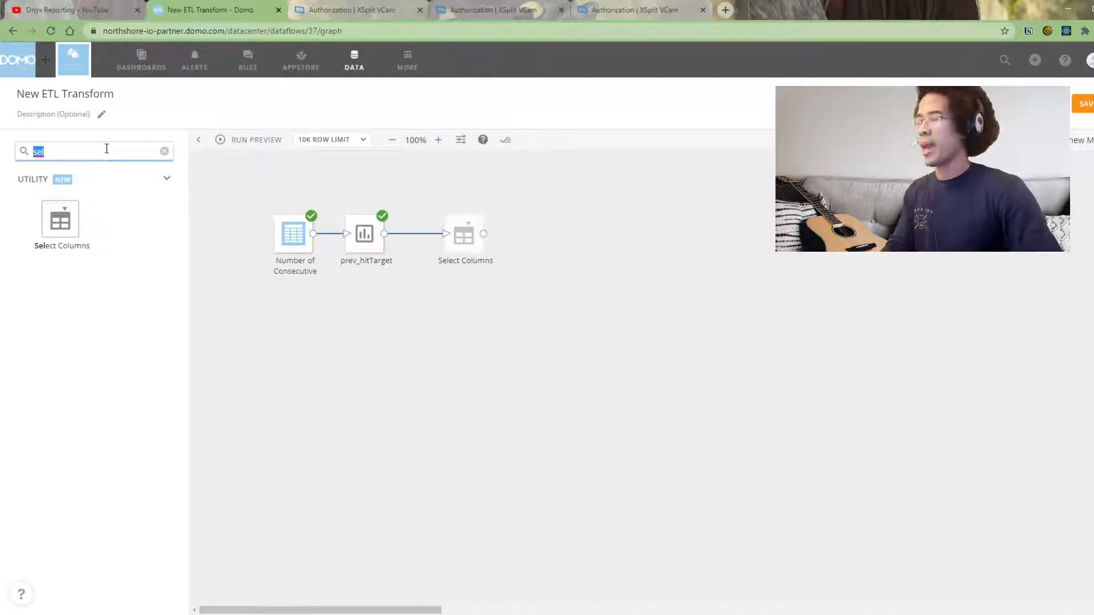
type("c")
key("BackSpace")
type("formula")
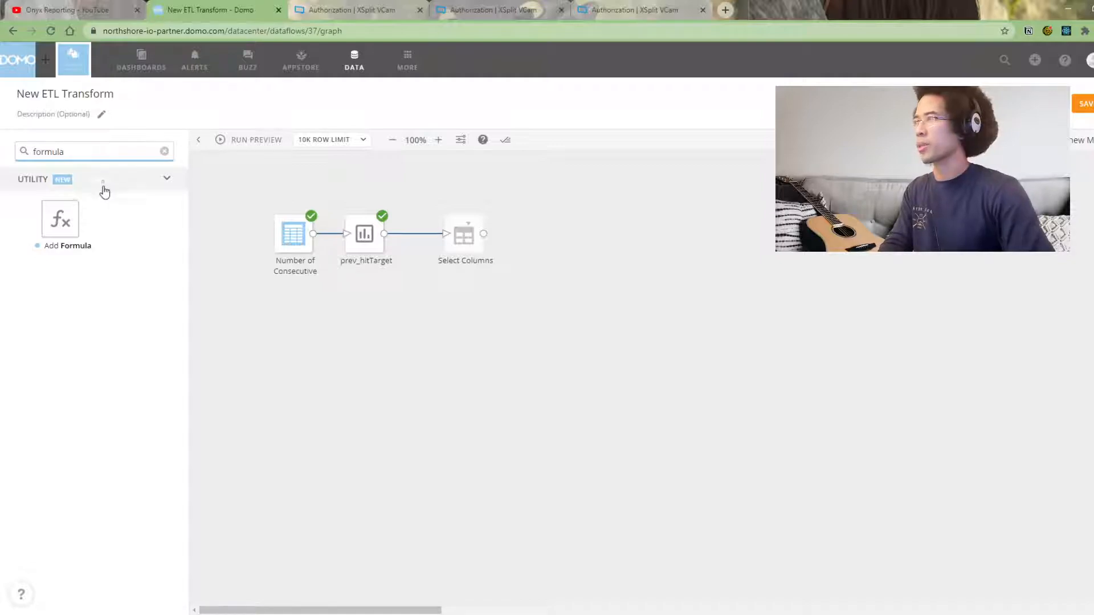
left_click_drag(71, 224, 442, 304)
left_click_drag(467, 235, 545, 228)
left_click_drag(433, 312, 466, 280)
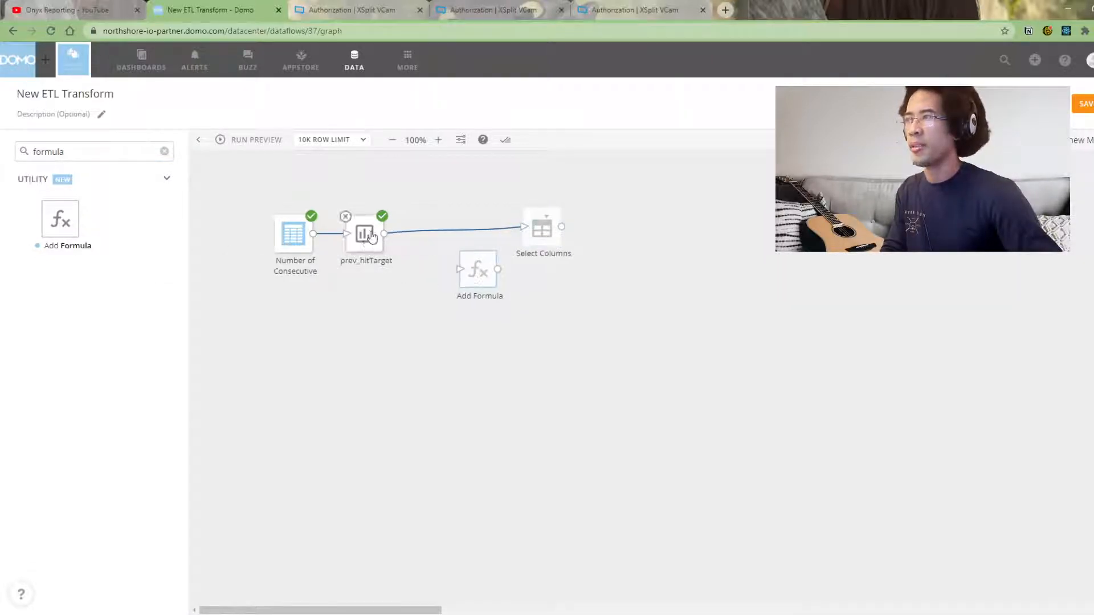
left_click_drag(385, 235, 471, 275)
Name the Add Formula action's output column is_new_streak and open its formula in the expanded editor
left_click(471, 274)
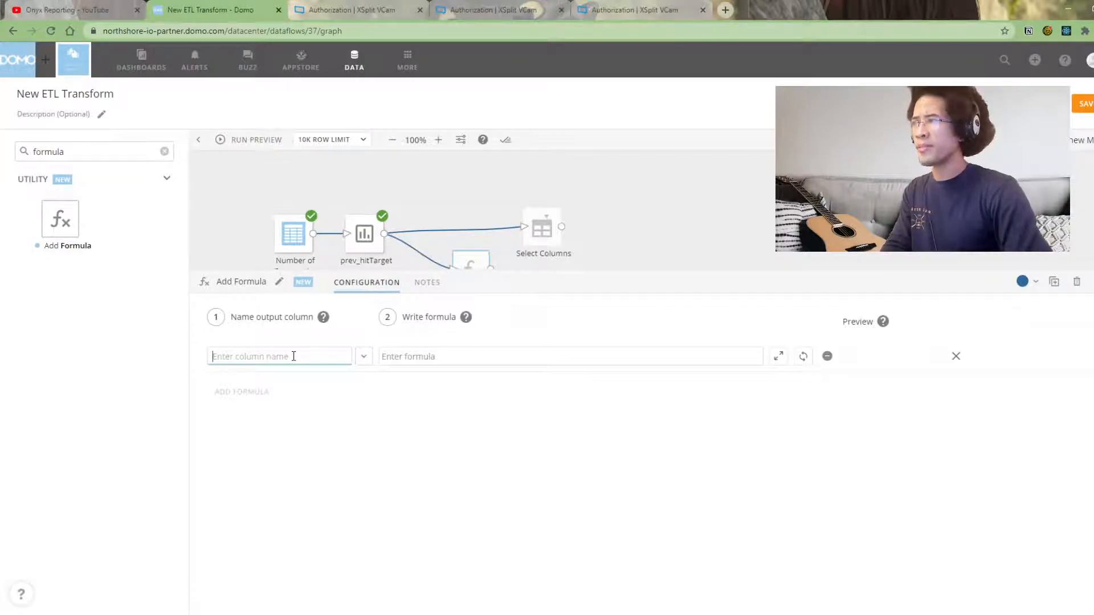
type("is_")
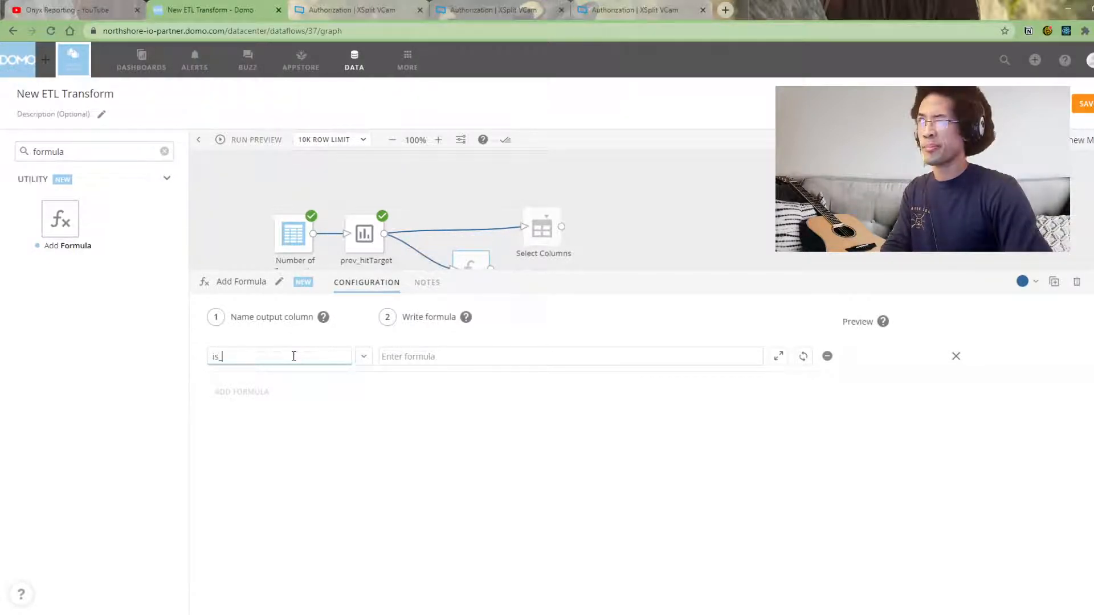
type("new_streak")
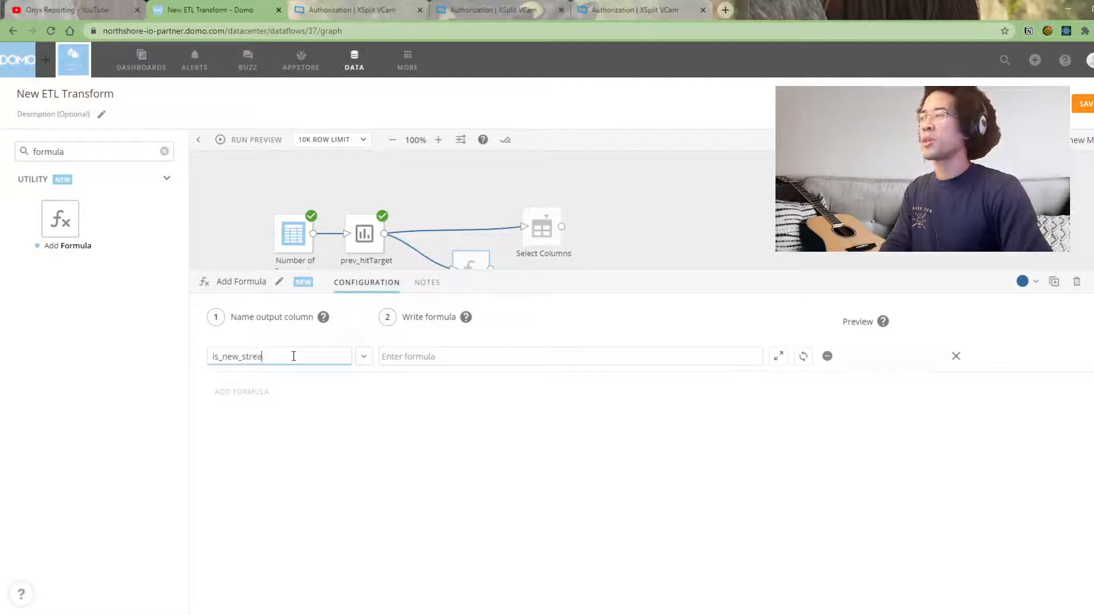
left_click(773, 363)
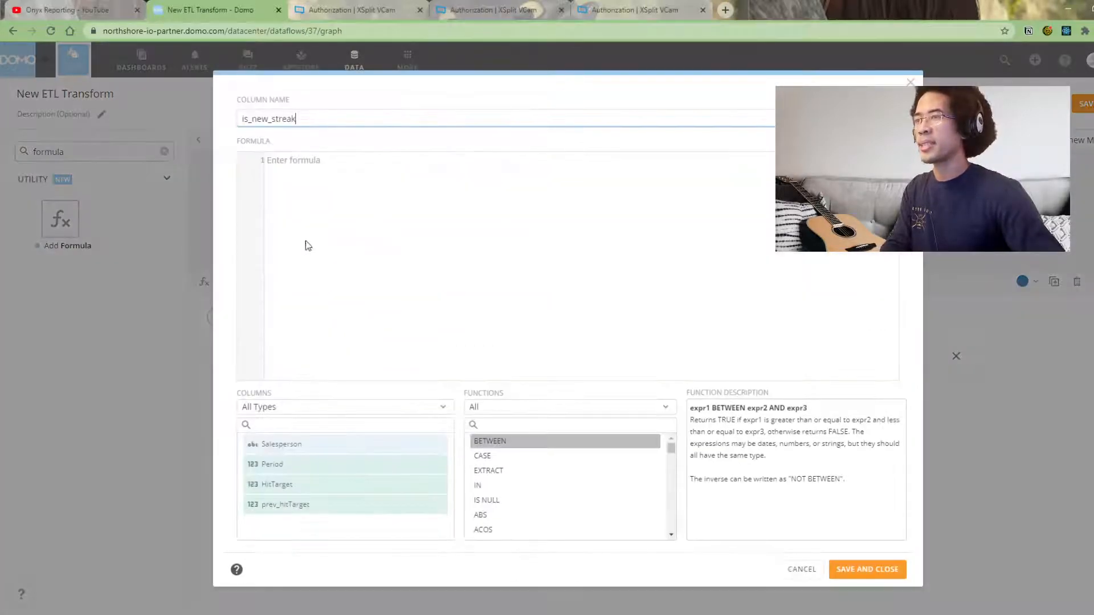
Start the formula with CASE and a first condition: when `HitTarget` = 1 AND `prev_hitTarget` = 0
type("CASE ")
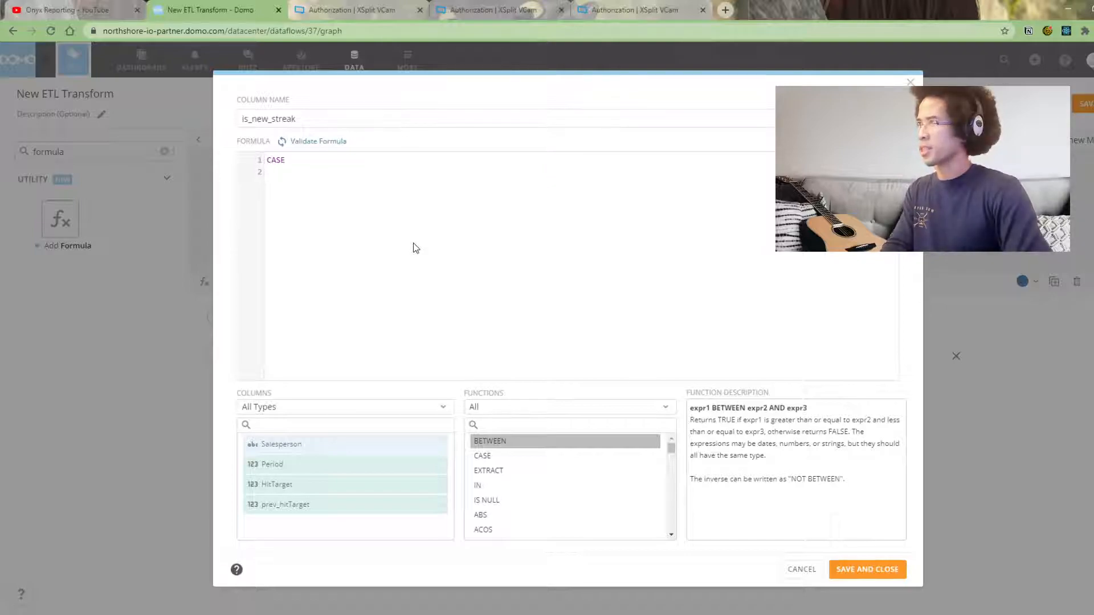
type("when `HitTarget` = 1 AND prev")
key("Return")
type("= 0 ")
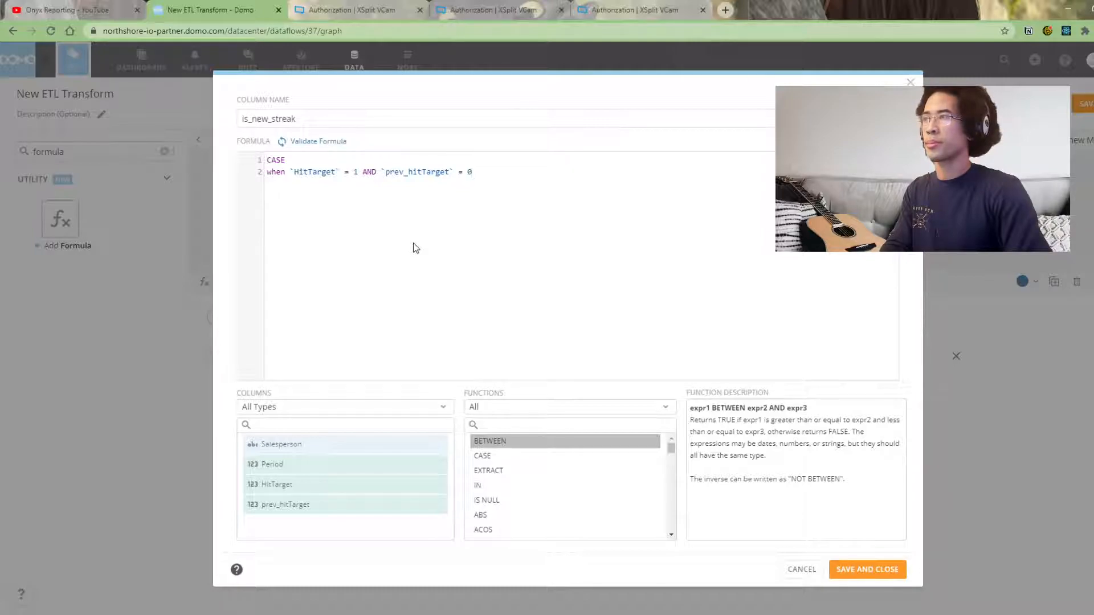
Add a second CASE condition: when `HitTarget` = 1 and `prev_hitTarget` is null
type("when `hit")
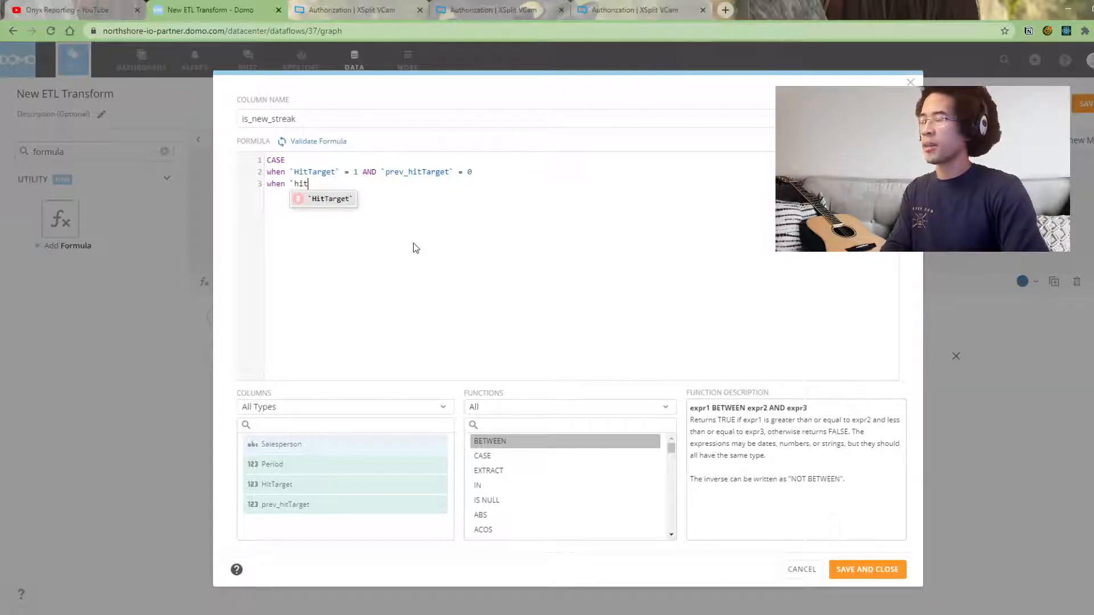
key("Return")
type("= 1 and ")
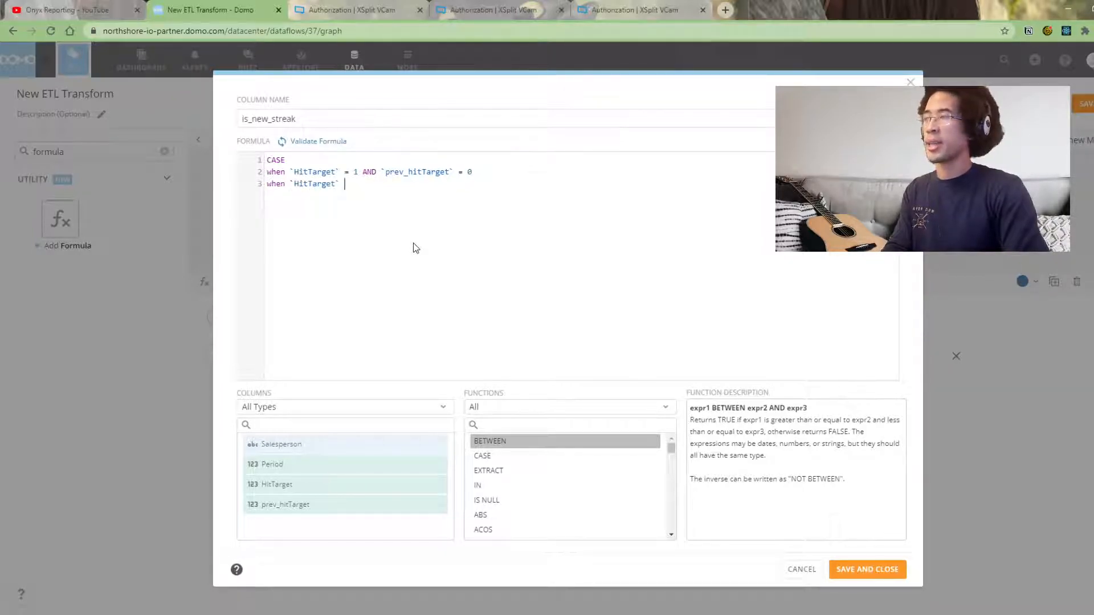
type("`pre")
key("Return")
type("is null 0")
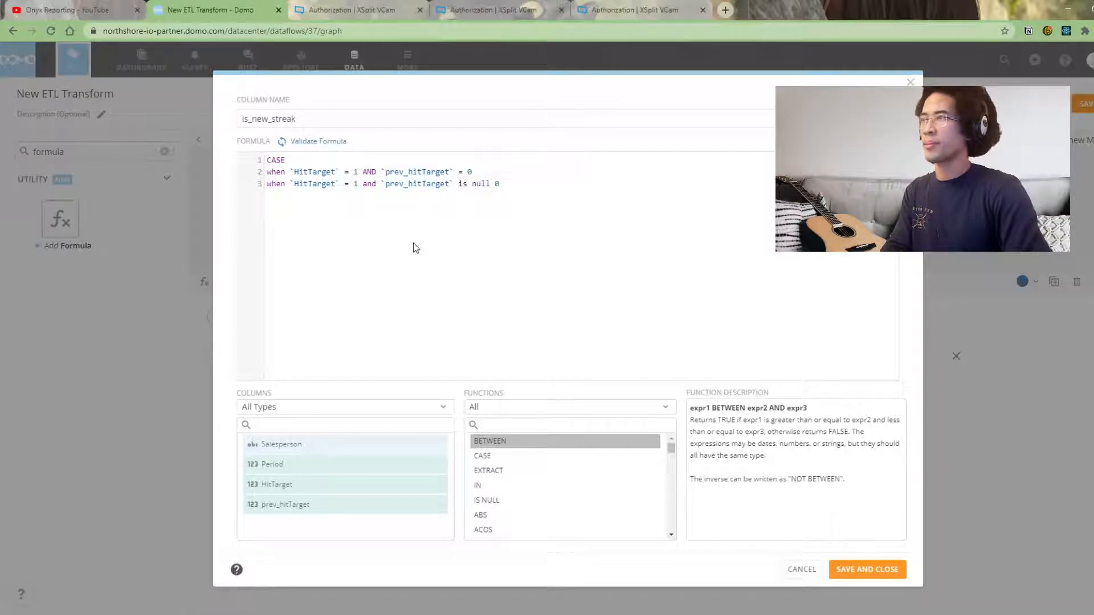
key("BackSpace")
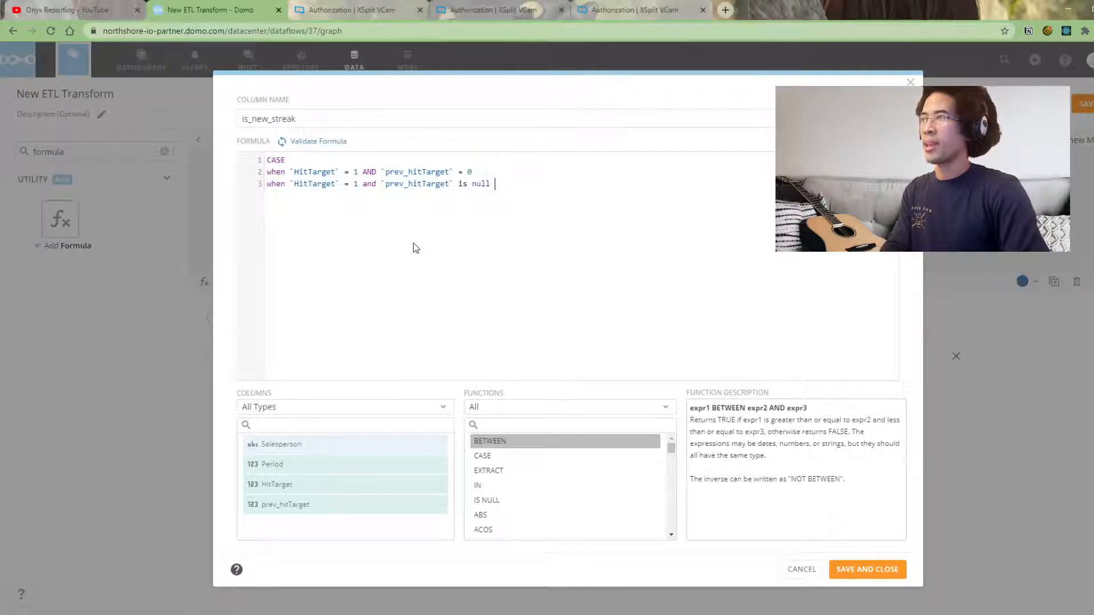
Make both CASE conditions return 1 with then 1, and add else 0 on a new line
key("Up")
type("then 1then 1")
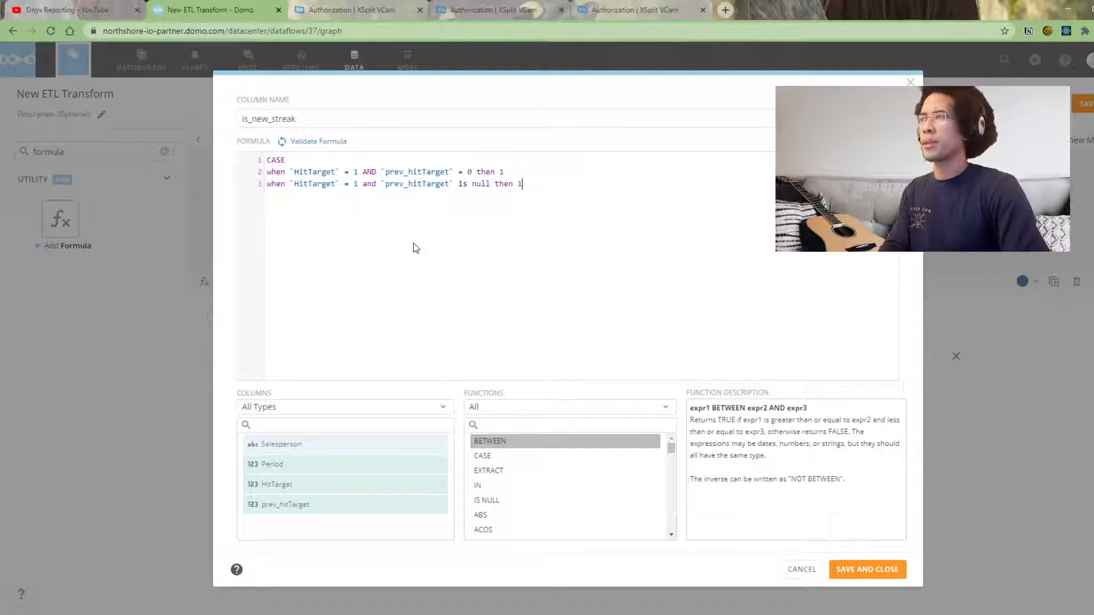
key("Return")
type("else 0")
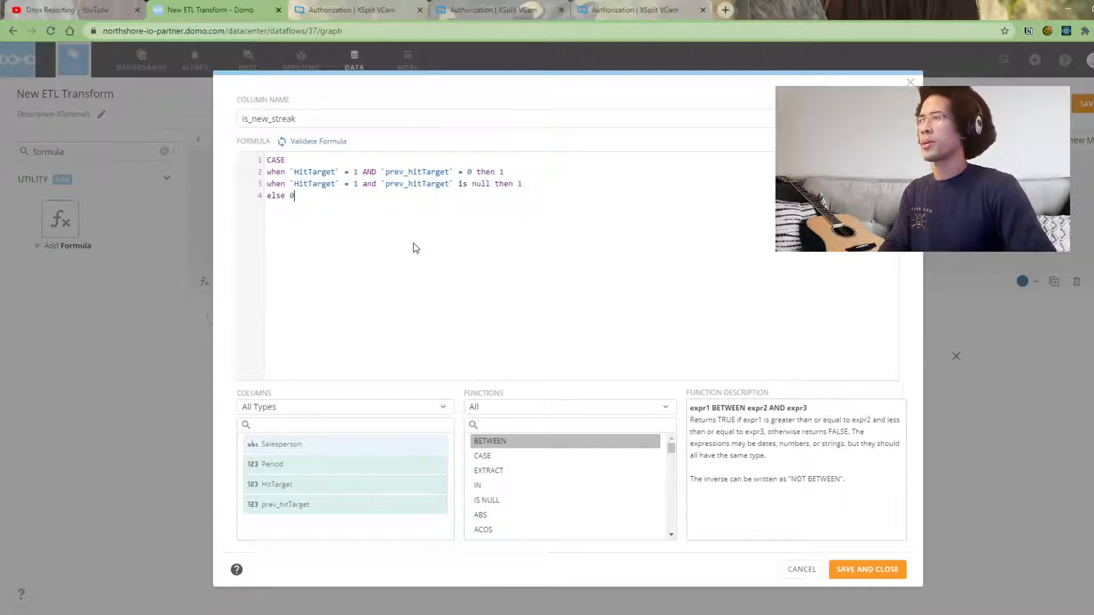
Try replacing is with = in the second condition's null check, and restore is
left_click_drag(455, 185, 488, 187)
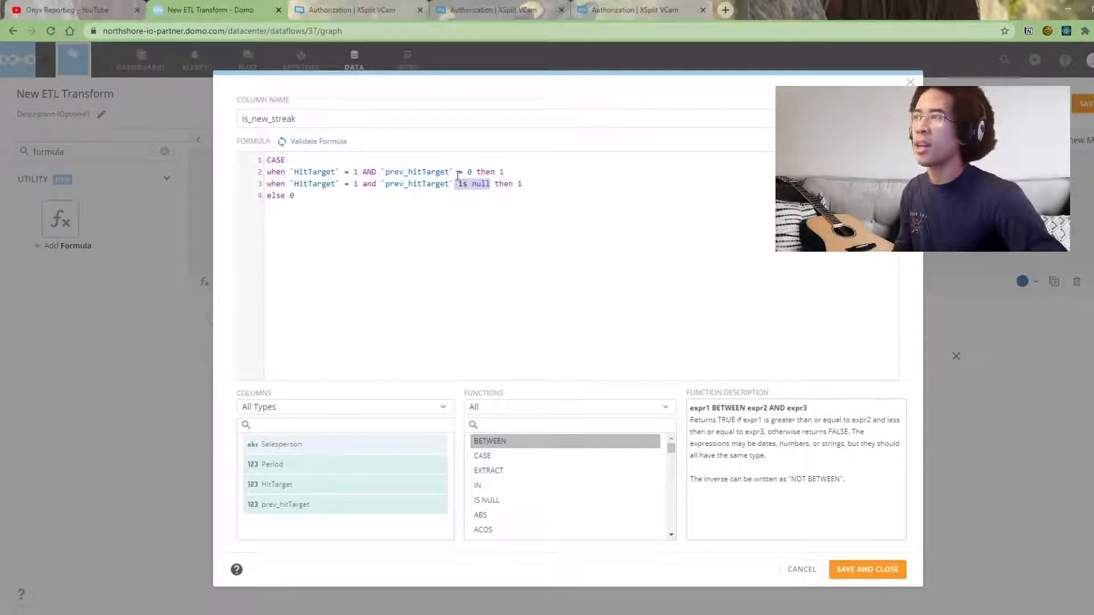
double_click(461, 184)
type("=")
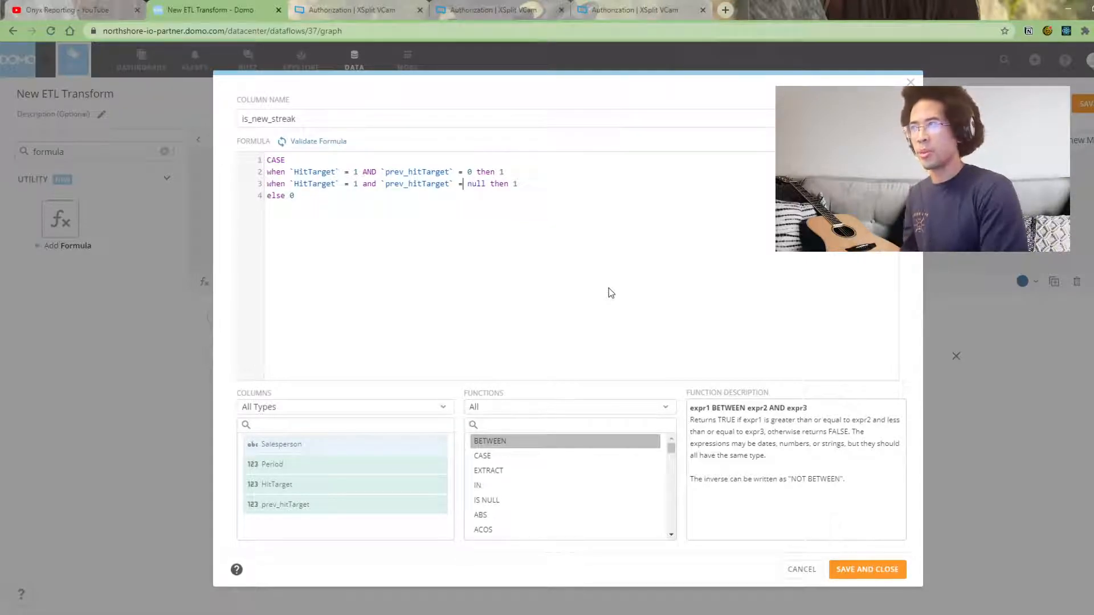
key("BackSpace")
type("is")
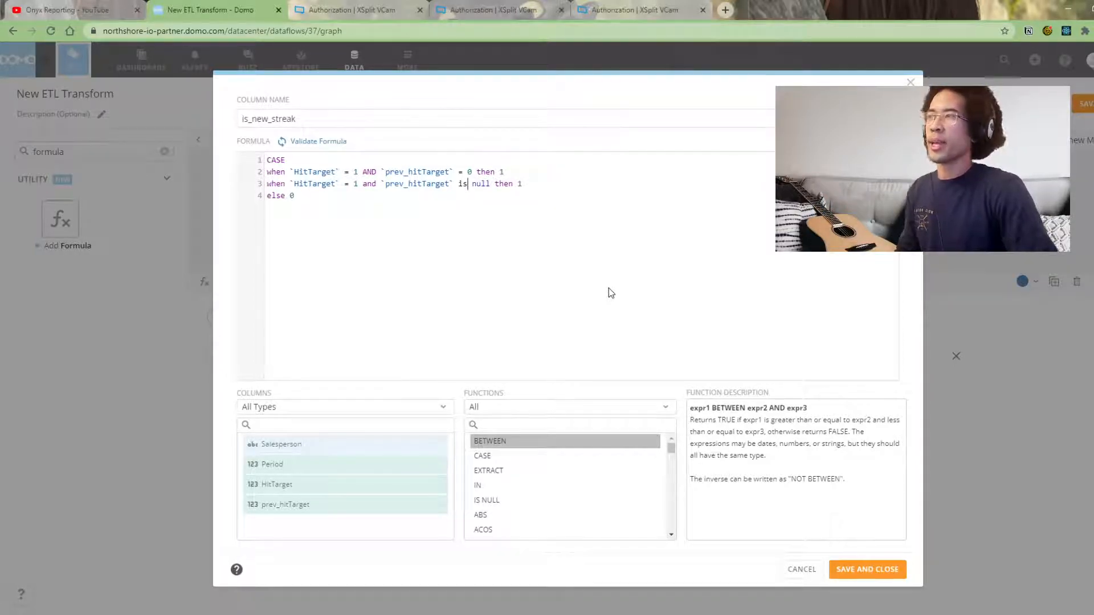
Insert an opening parenthesis before `prev_hitTarget` = 0 in the first CASE condition
key("Left")
key("Left")
key("Left")
key("Left")
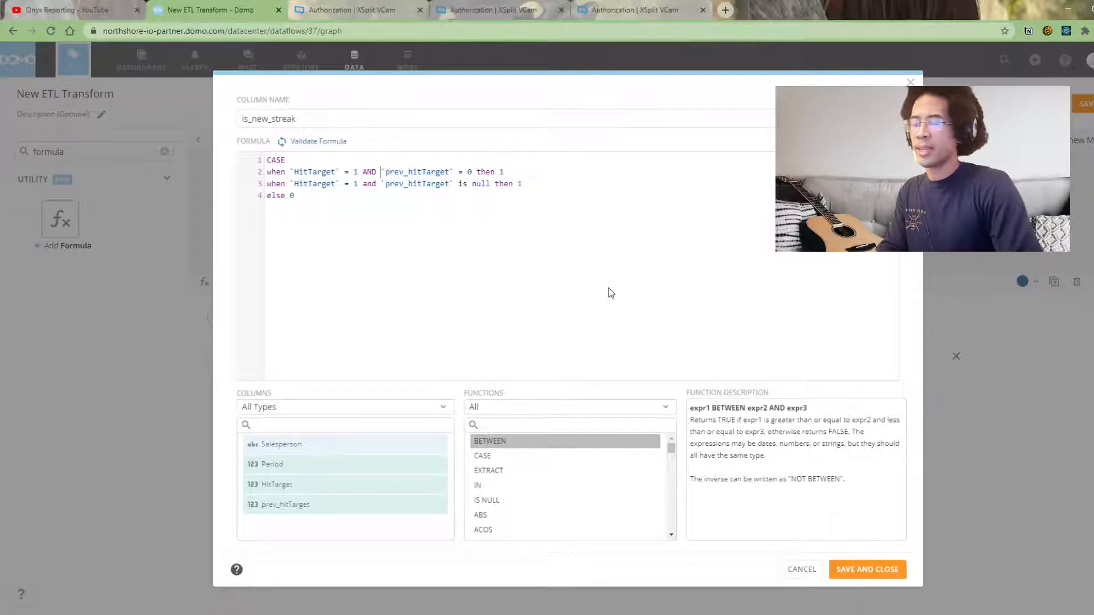
type("(")
Merge the two CASE conditions into one line by deleting the first then 1 and the second when `HitTarget` = 1 and
key("Right")
key("Right")
key("Right")
key("Right")
key("Right")
key("Right")
key("Right")
key("Right")
key("Right")
key("Right")
key("Right")
key("Right")
key("Right")
key("Right")
key("Right")
key("Right")
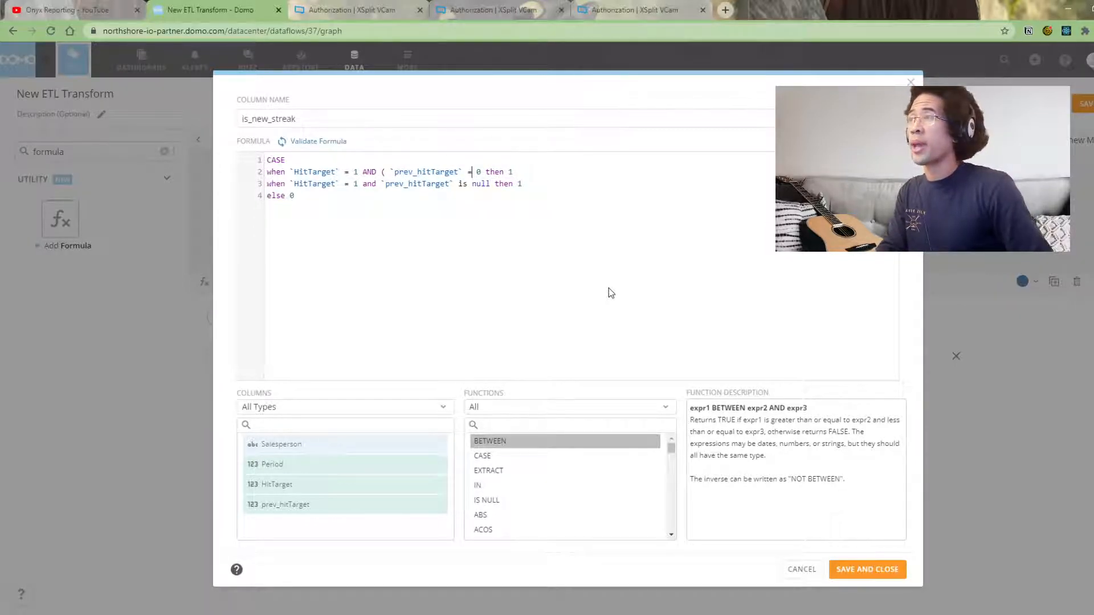
key("shift+Down")
key("shift+Left")
key("shift+Left")
key("shift+Left")
key("shift+Left")
key("shift+Left")
key("shift+Left")
key("shift+Left")
key("shift+Left")
key("shift+Left")
key("shift+Left")
key("shift+Left")
key("shift+Left")
key("shift+Left")
key("shift+Left")
key("shift+Left")
key("shift+Left")
key("shift+Left")
key("shift+Left")
key("shift+Left")
key("shift+Left")
key("shift+Left")
key("shift+Left")
key("shift+Left")
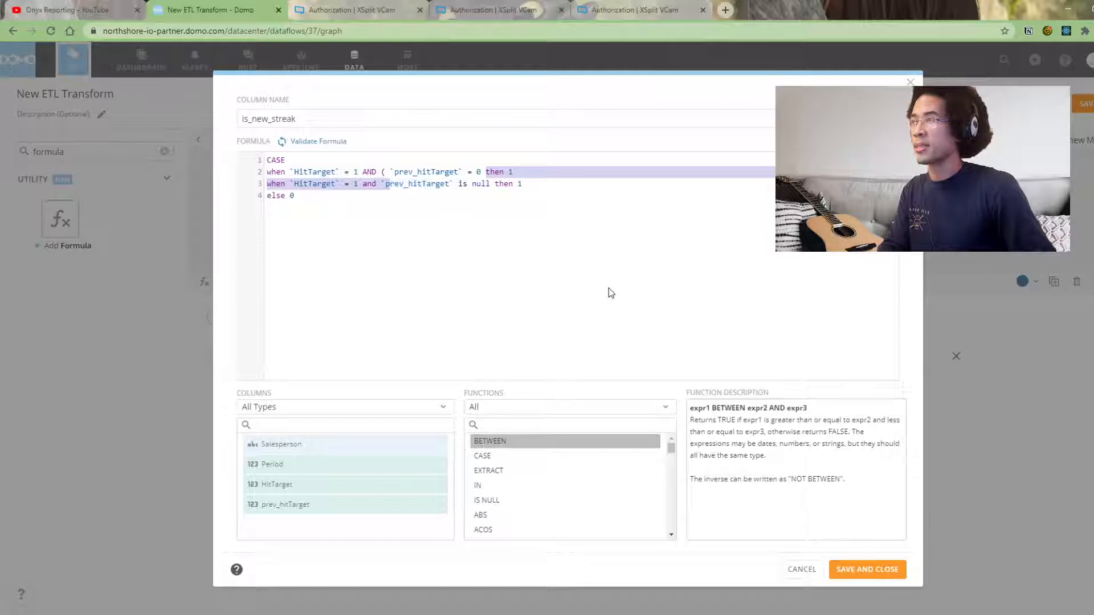
key("BackSpace")
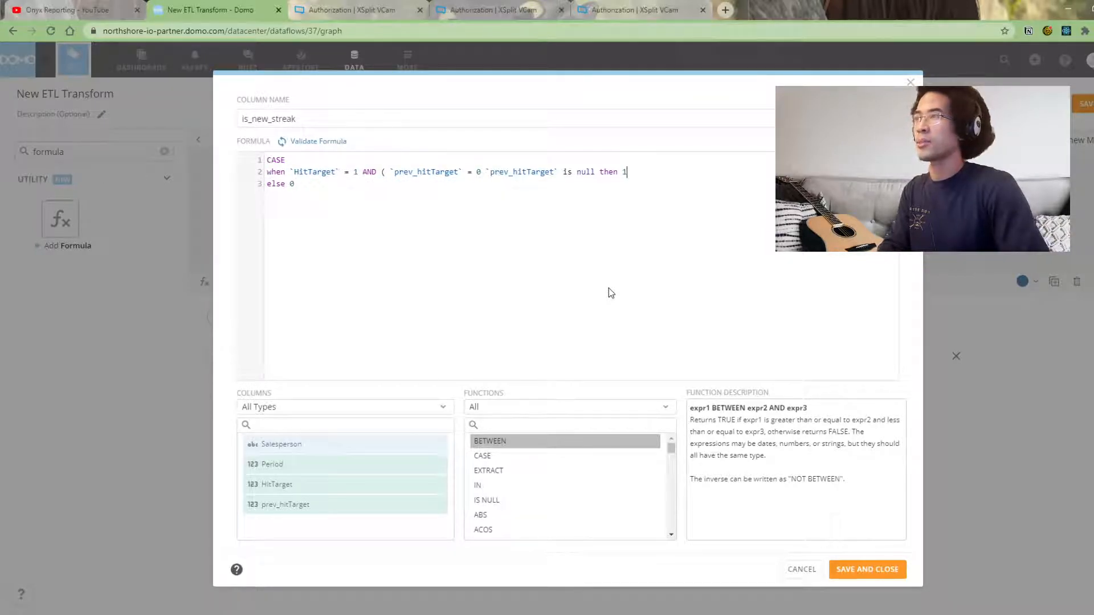
Add a closing parenthesis after is null and join the two `prev_hitTarget` checks with OR
key("Left")
key("Left")
key("Left")
key("Left")
key("Left")
key("Left")
type(")")
key("Left")
key("Left")
key("Left")
key("Left")
key("Left")
key("Left")
key("Left")
key("Left")
key("Left")
key("Left")
key("Left")
key("Left")
key("Left")
key("Left")
key("Left")
key("Left")
key("Left")
key("Left")
key("Left")
key("Left")
key("Left")
key("Left")
key("Left")
key("Left")
key("Left")
key("Left")
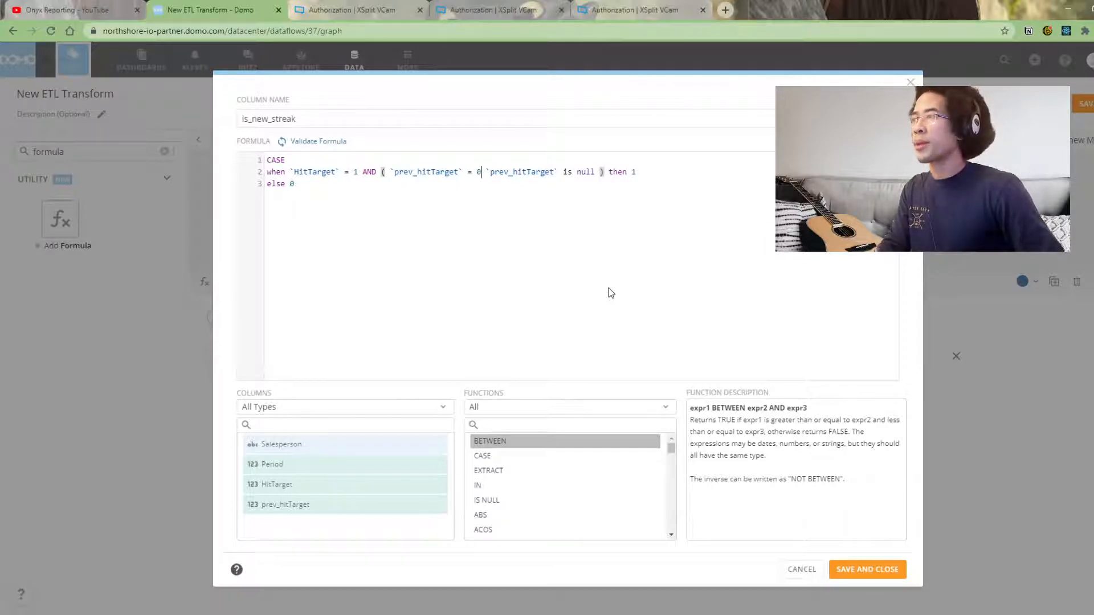
type("OR")
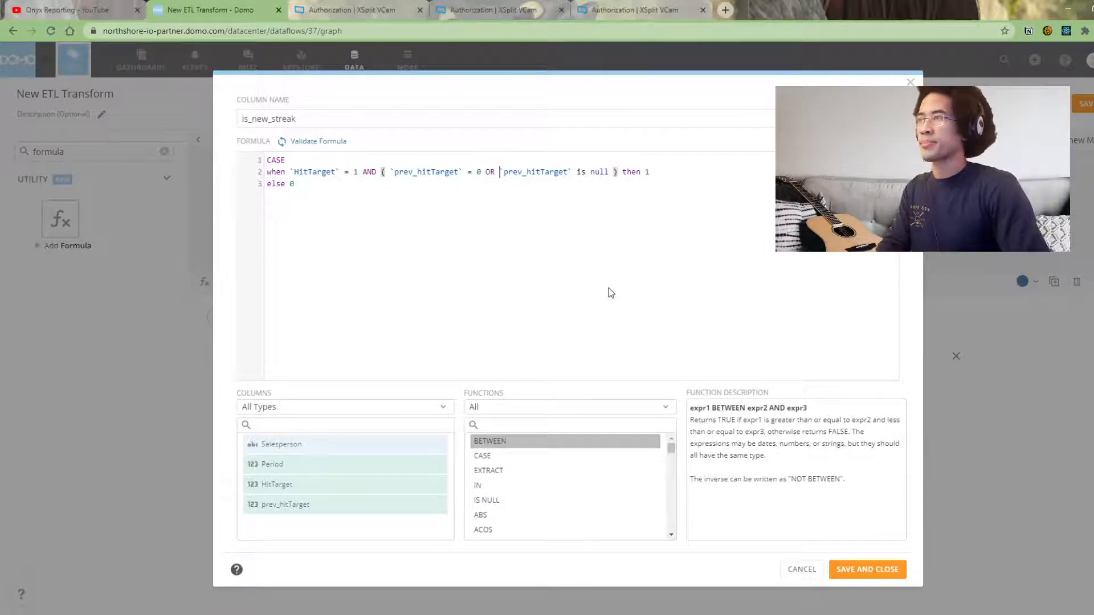
Review the combined condition's HitTarget and prev_hitTarget checks, and save the is_new_streak formula
left_click_drag(290, 171, 611, 174)
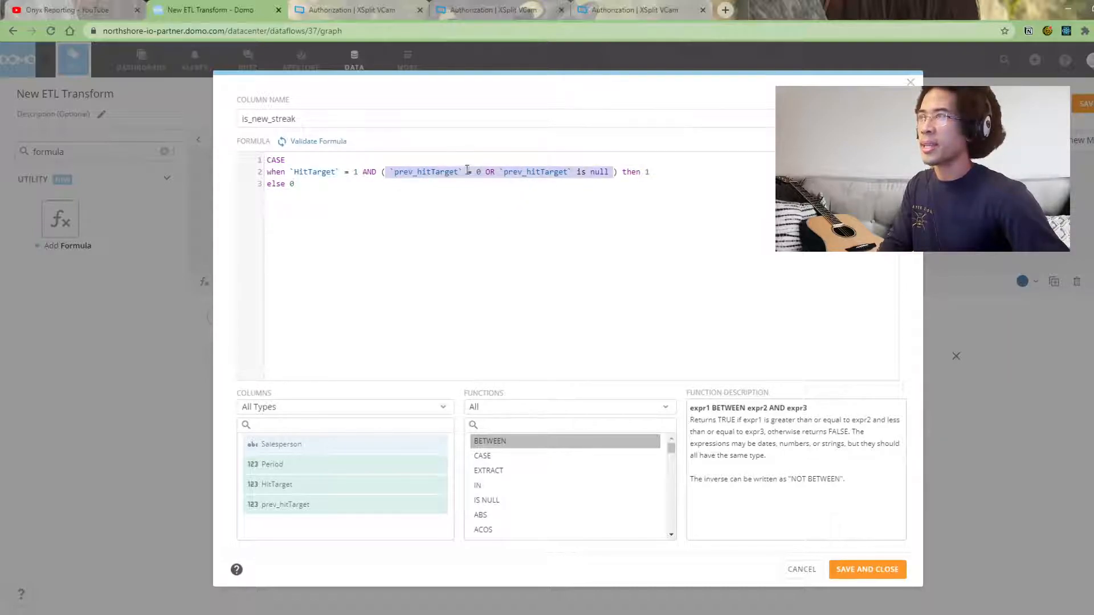
left_click(487, 171)
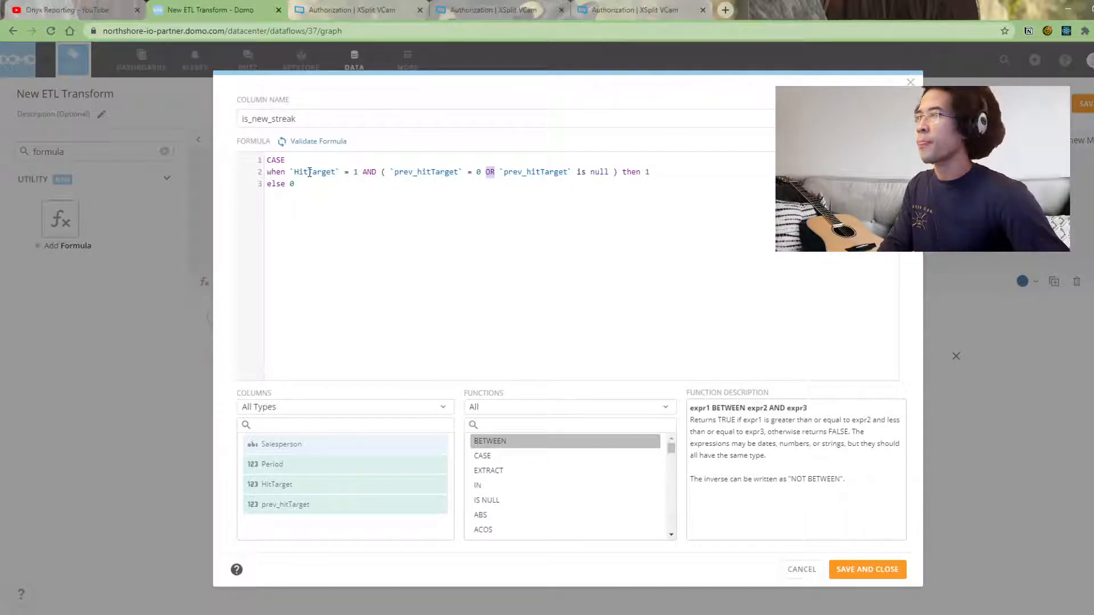
left_click_drag(309, 173, 366, 167)
left_click(463, 174)
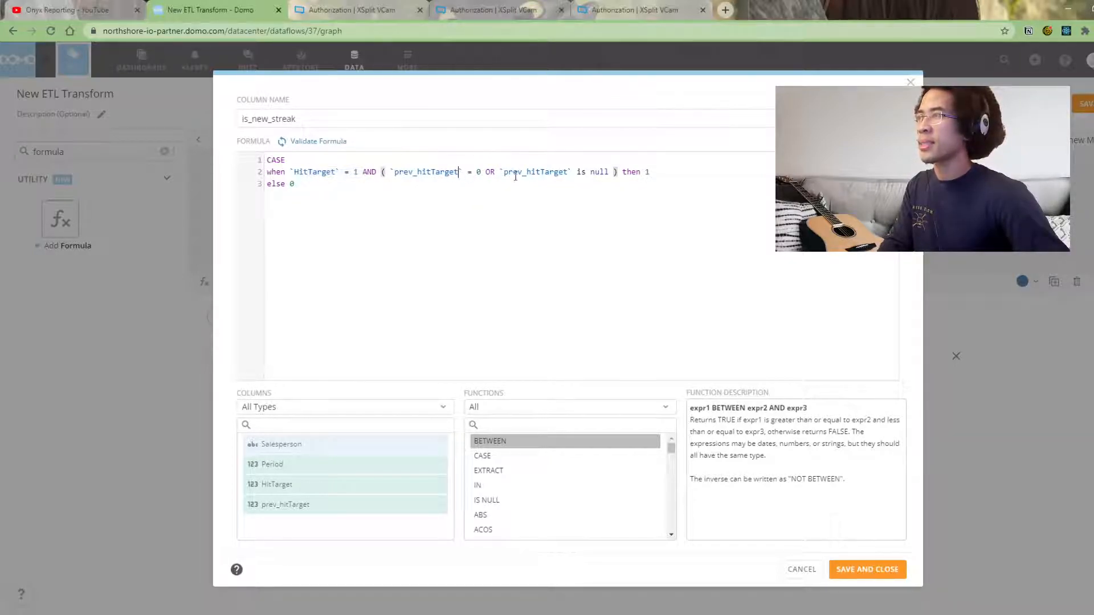
left_click_drag(403, 172, 568, 175)
double_click(488, 173)
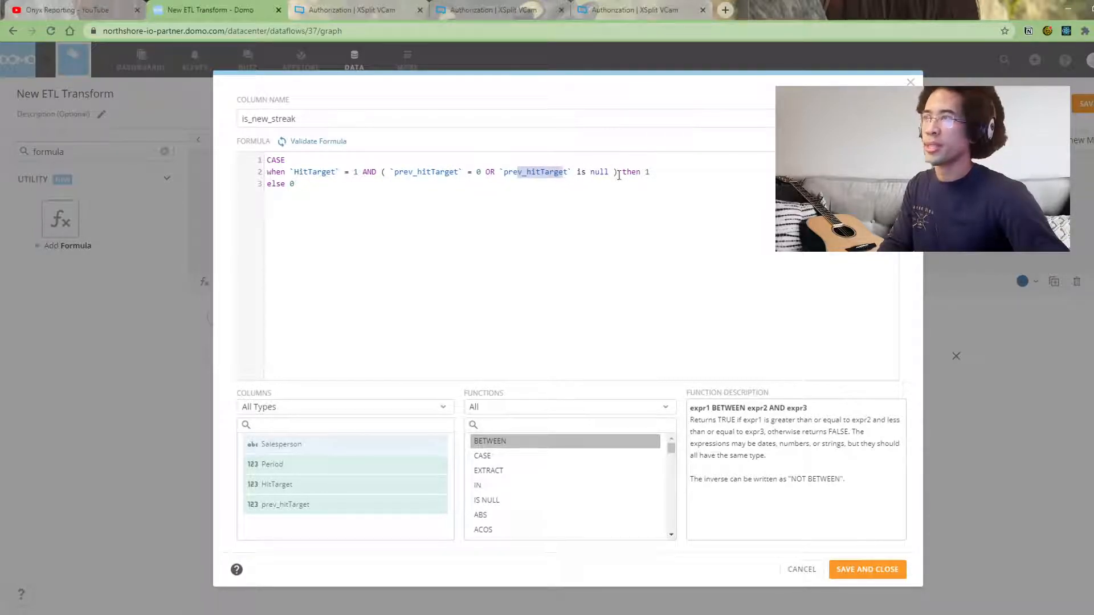
left_click(643, 171)
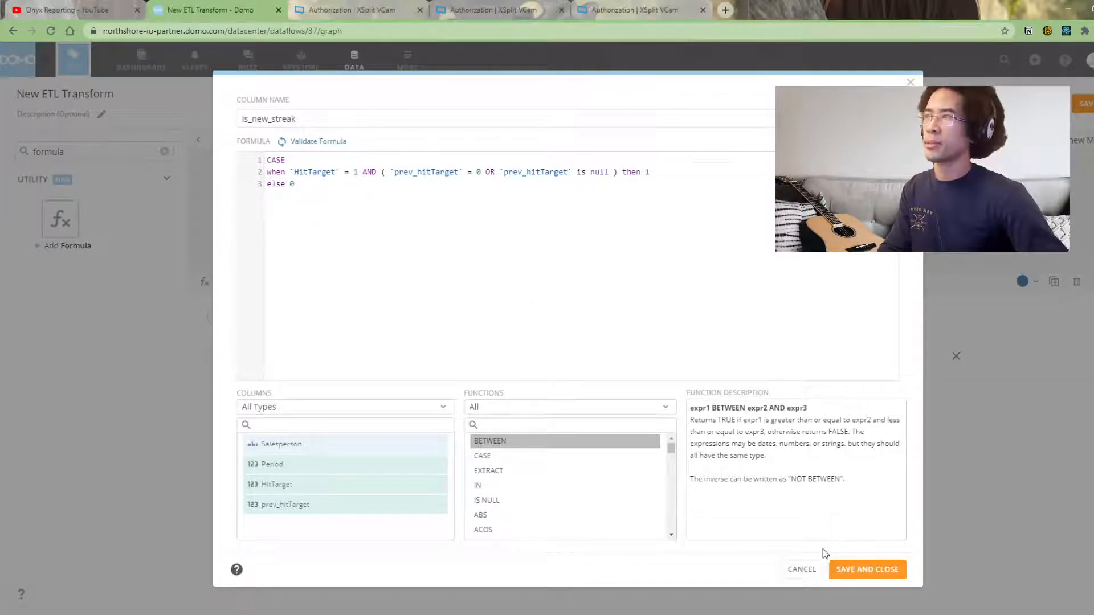
left_click(858, 569)
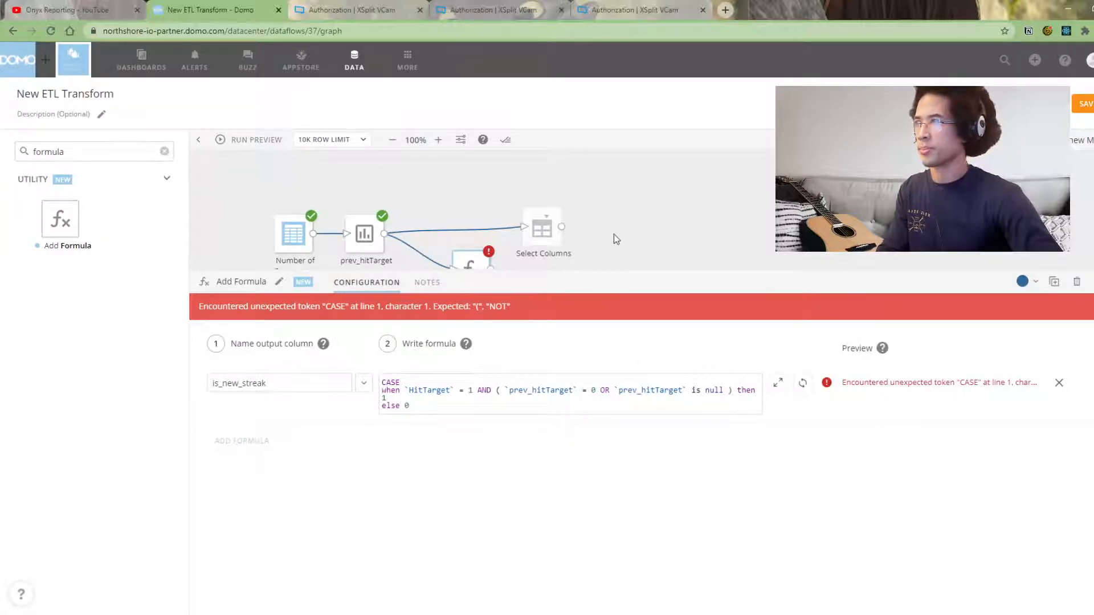
Complete the is_new_streak CASE formula by adding END on a new line after else 0
left_click(802, 383)
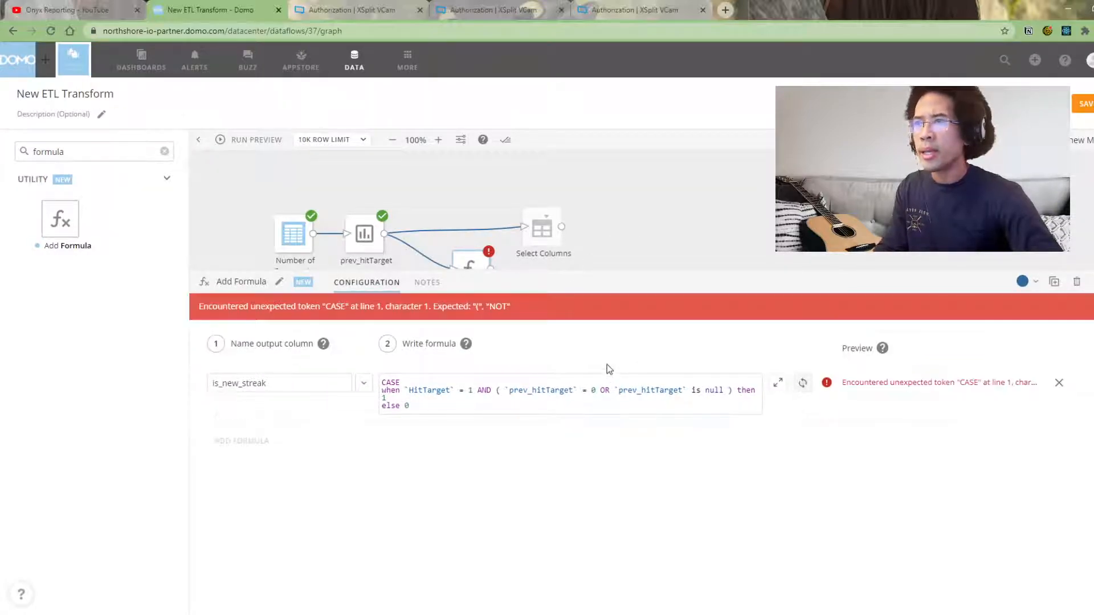
key("Right")
key("Right")
key("Right")
key("Right")
key("Right")
key("Right")
key("Right")
key("Right")
key("Right")
key("Right")
key("Right")
key("Right")
key("Right")
key("Right")
key("Right")
key("Right")
key("Right")
key("Right")
key("Right")
key("Right")
key("Right")
key("Right")
key("Right")
key("Right")
key("Right")
key("Right")
key("Right")
key("Right")
key("Right")
key("Right")
key("Down")
key("Return")
type("en")
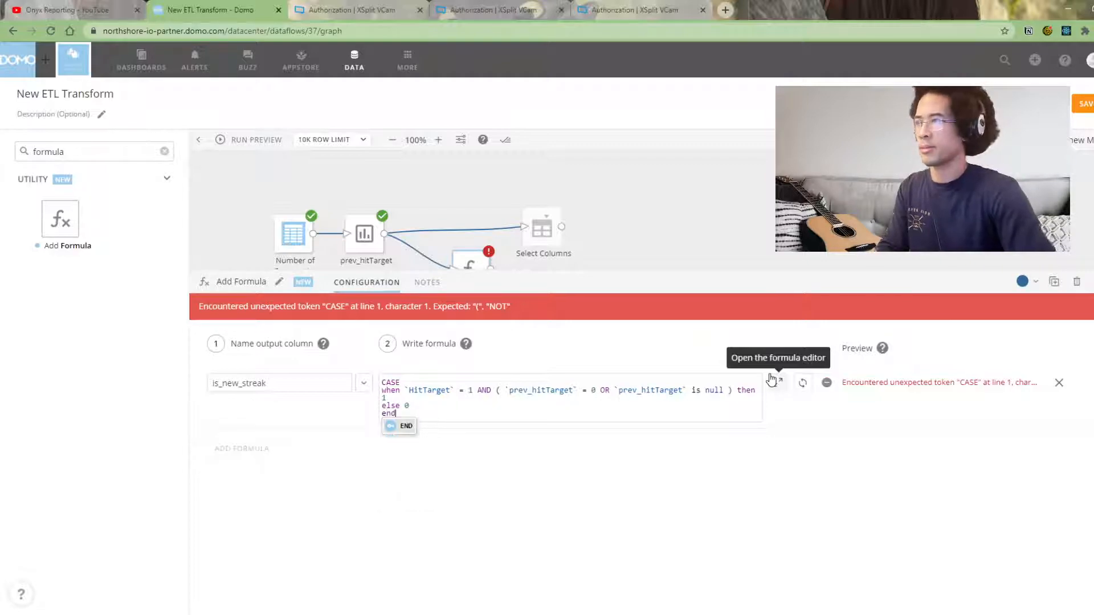
key("Return")
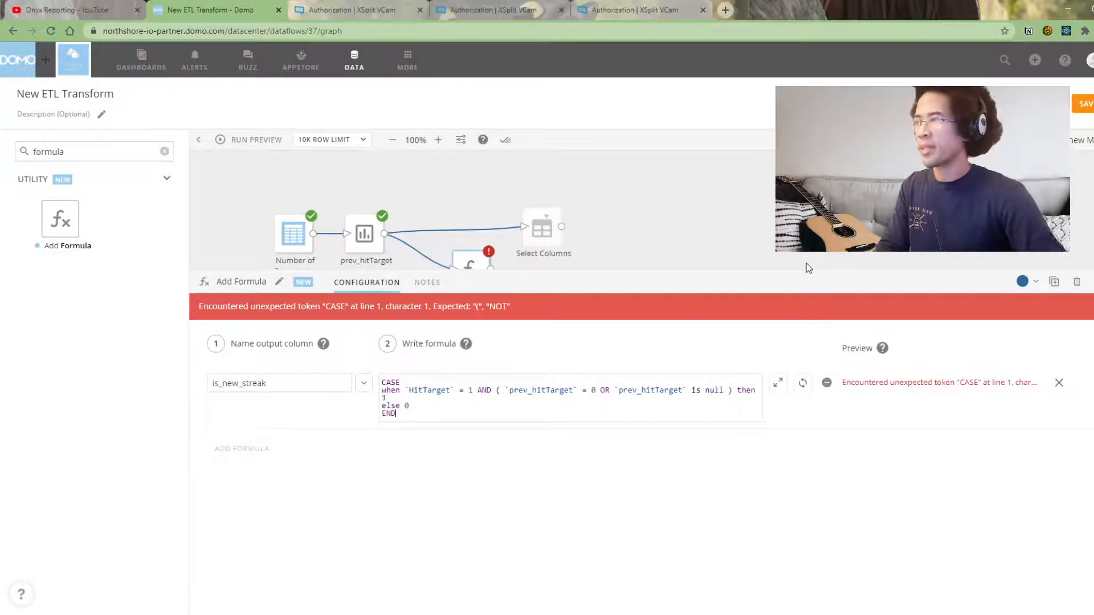
Place the formula tile in line between prev_hitTarget and Select Columns, and rename it isNewHitstreak
left_click(669, 265)
mouse_move(491, 276)
left_mouse_down()
mouse_move(523, 226)
mouse_move(442, 233)
left_mouse_up()
left_click(443, 235)
left_click(245, 284)
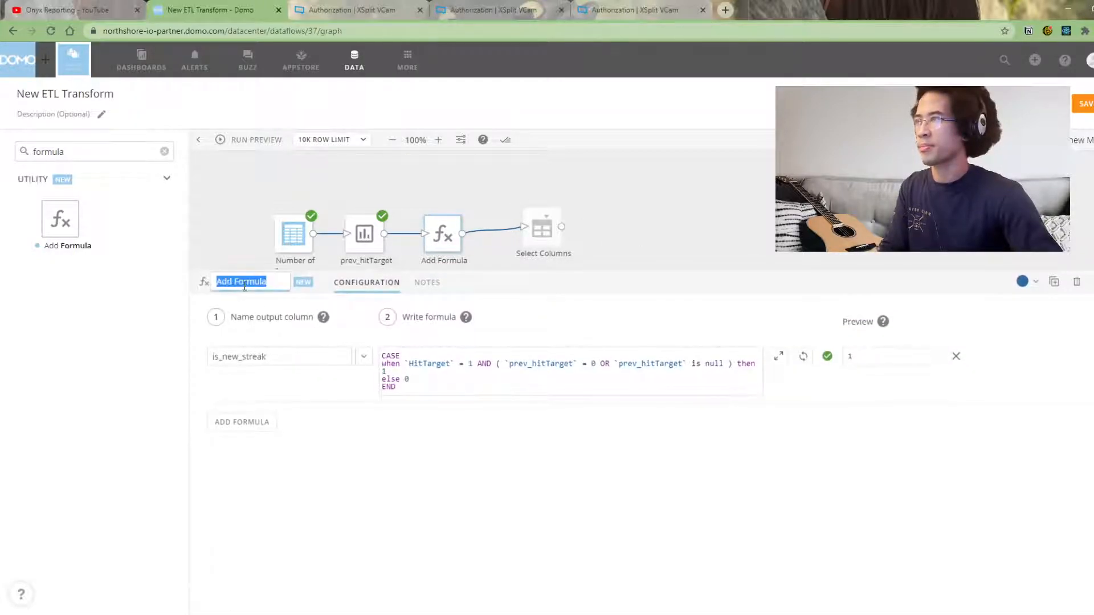
type("isNewHitstreak")
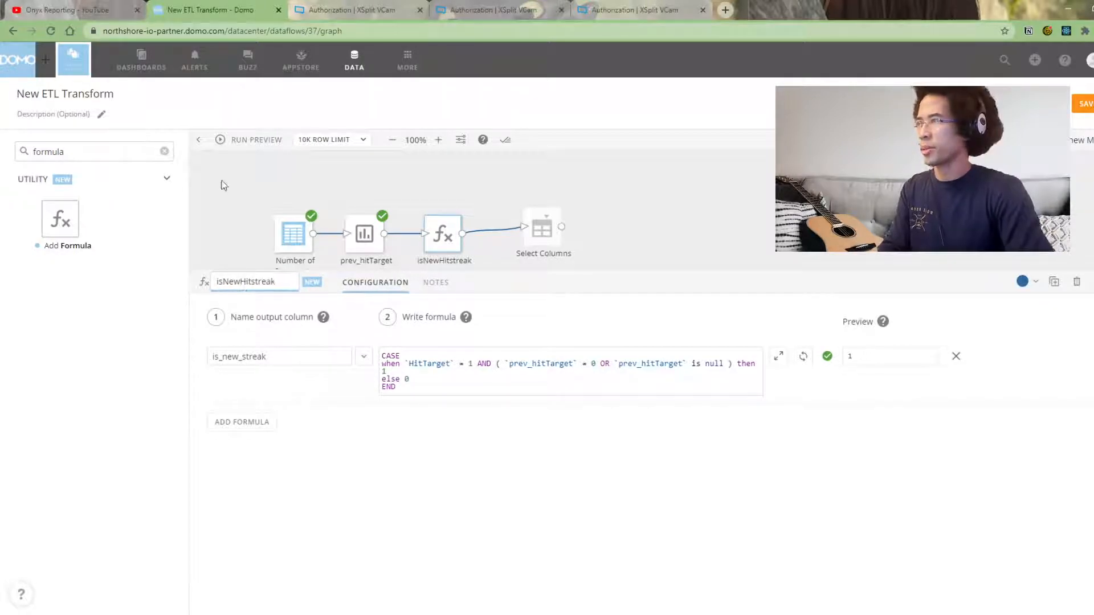
Run a preview of the dataflow and move the Select Columns tile farther away from isNewHitstreak
left_click(227, 140)
left_click_drag(552, 227, 658, 233)
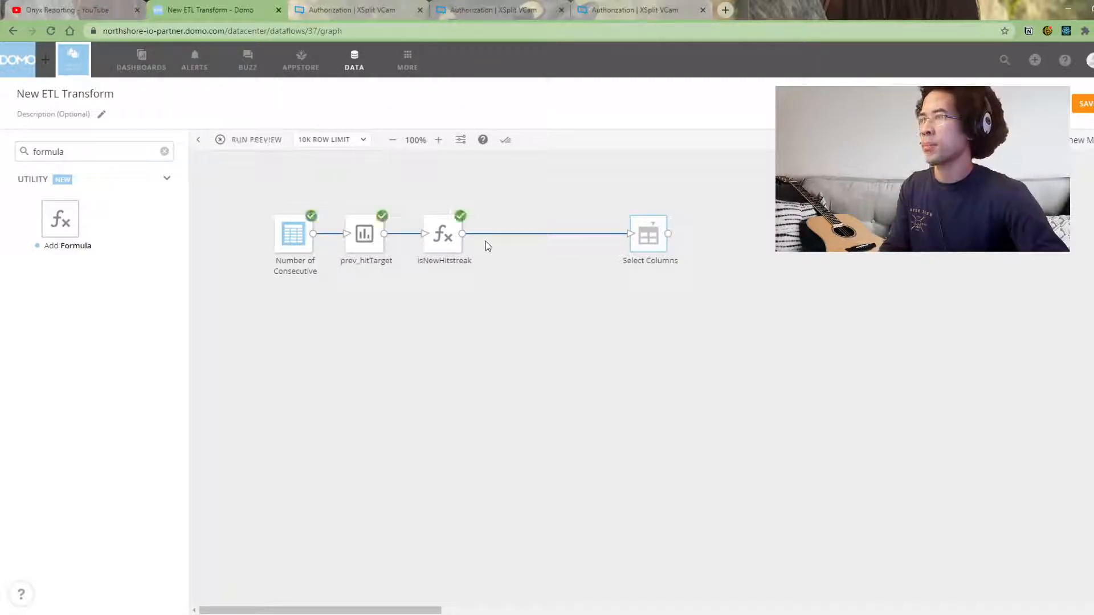
Examine Amigo's rows in the isNewHitstreak preview, comparing HitTarget, prev_hitTarget and is_new_streak across the periods
left_click(450, 243)
left_click(482, 283)
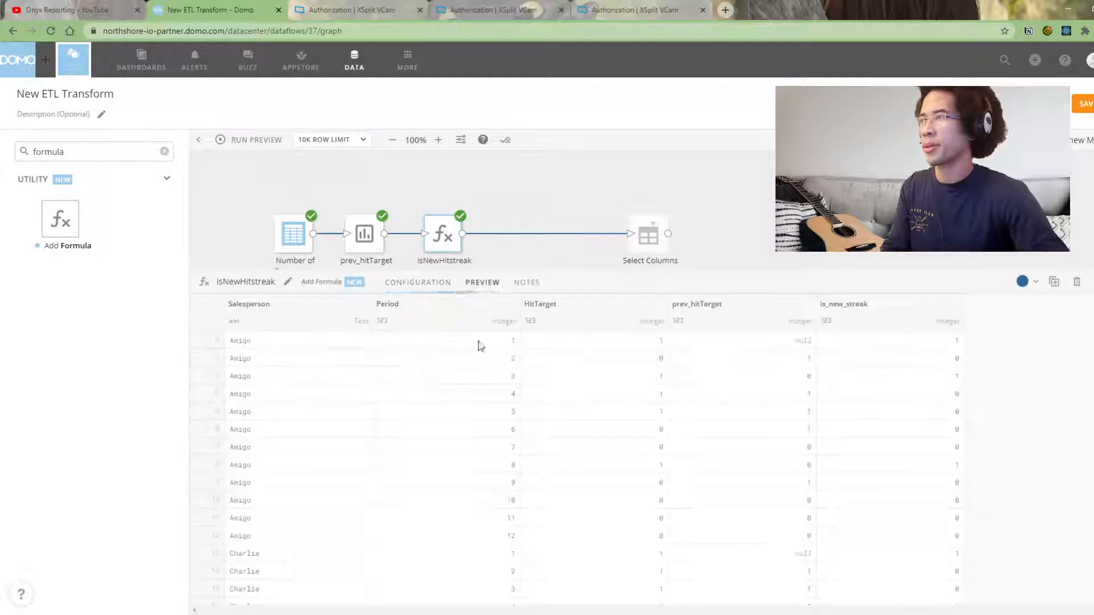
left_click_drag(931, 340, 330, 342)
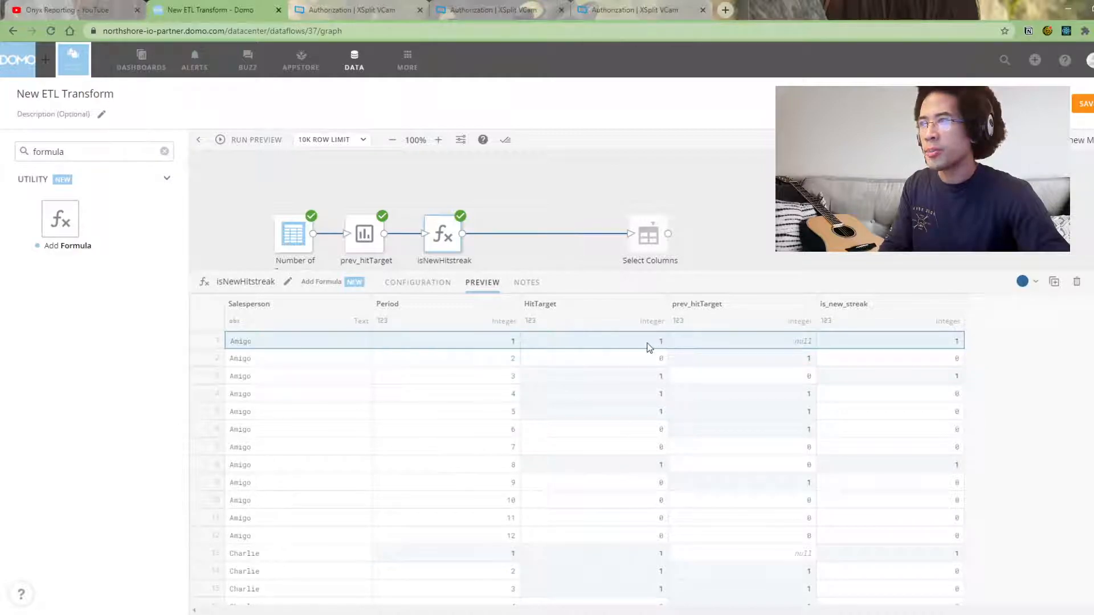
left_click_drag(884, 377, 654, 385)
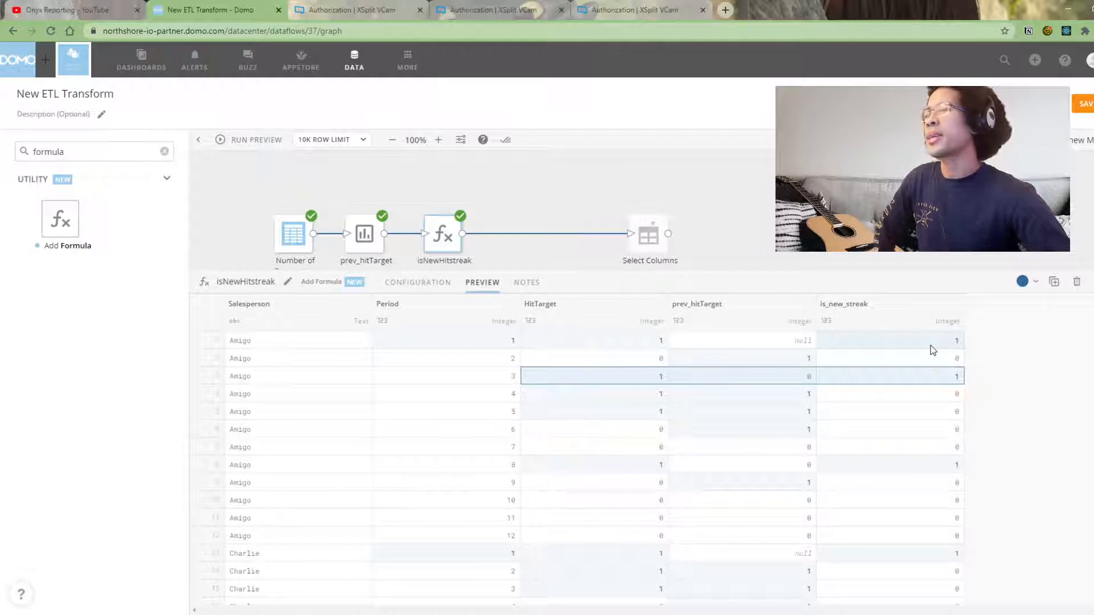
left_click_drag(937, 378, 315, 453)
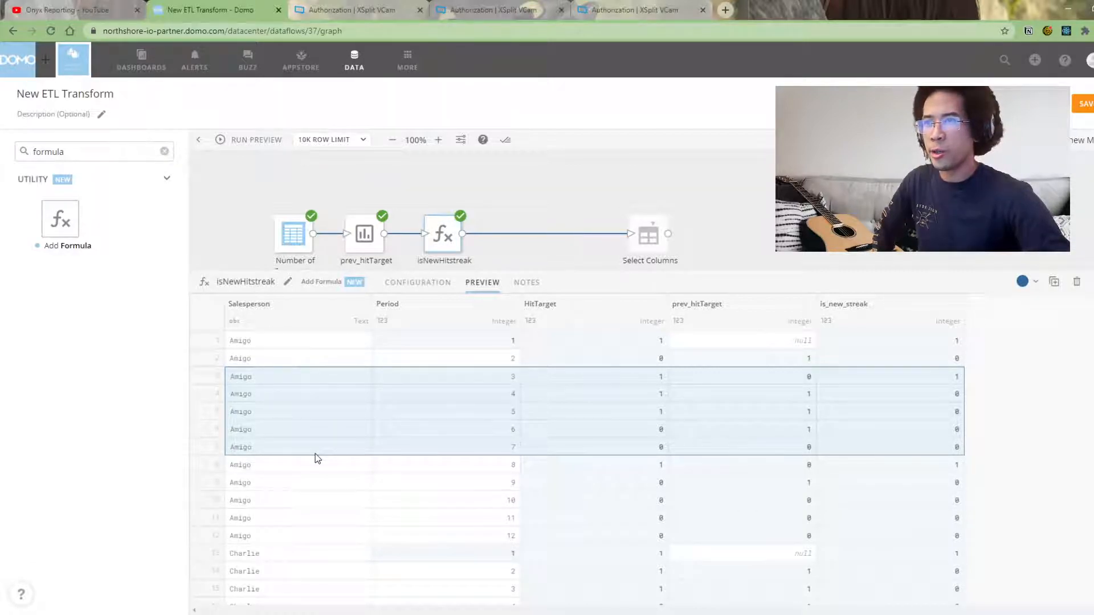
left_click_drag(876, 471, 283, 538)
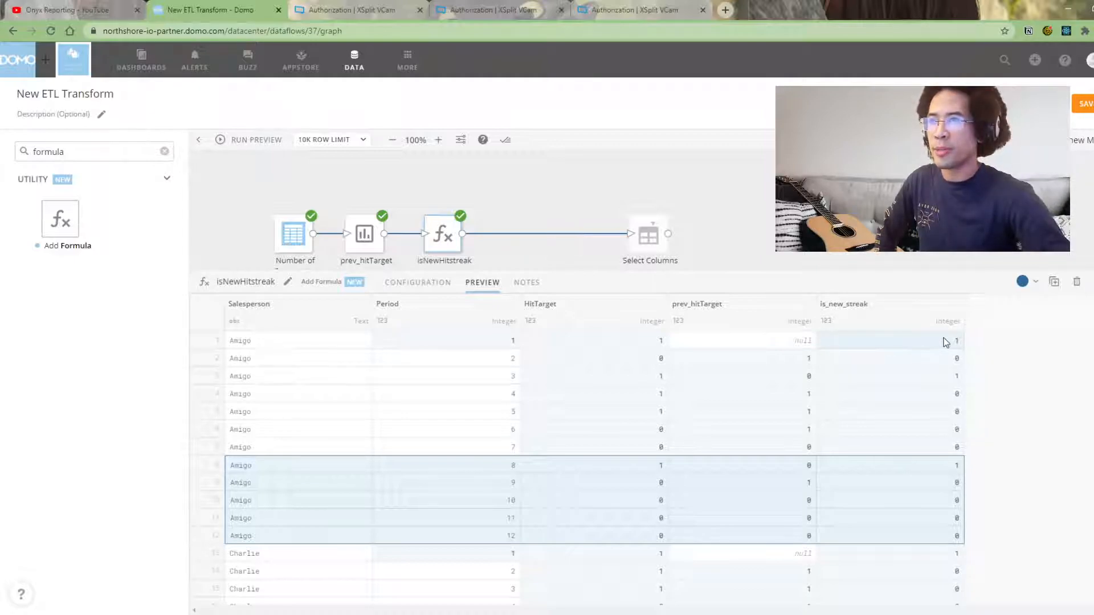
left_click(921, 359)
left_click(918, 375)
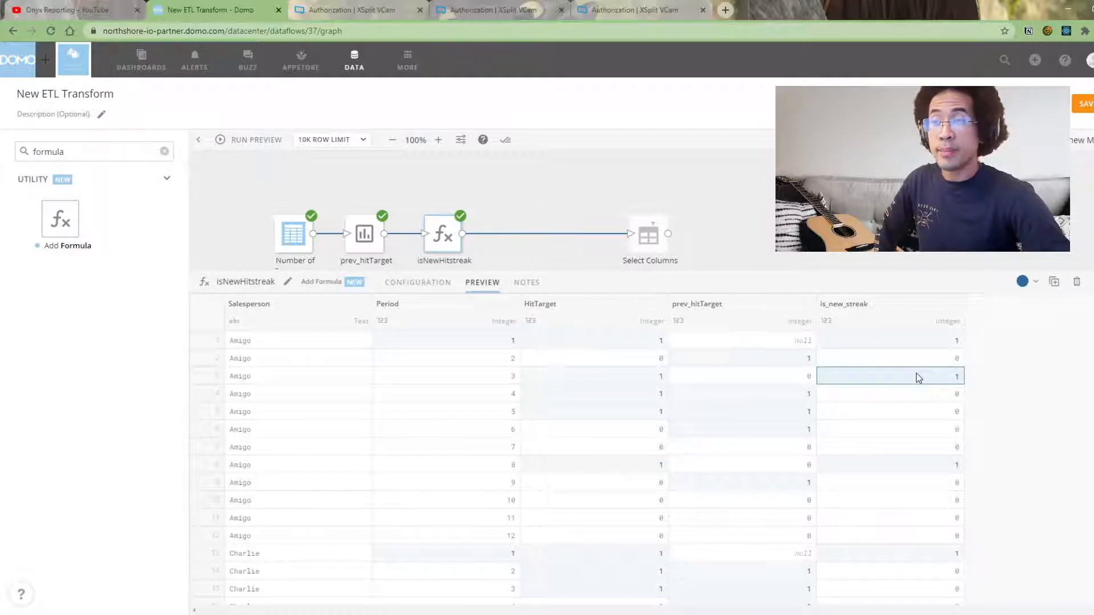
left_click_drag(917, 377, 897, 449)
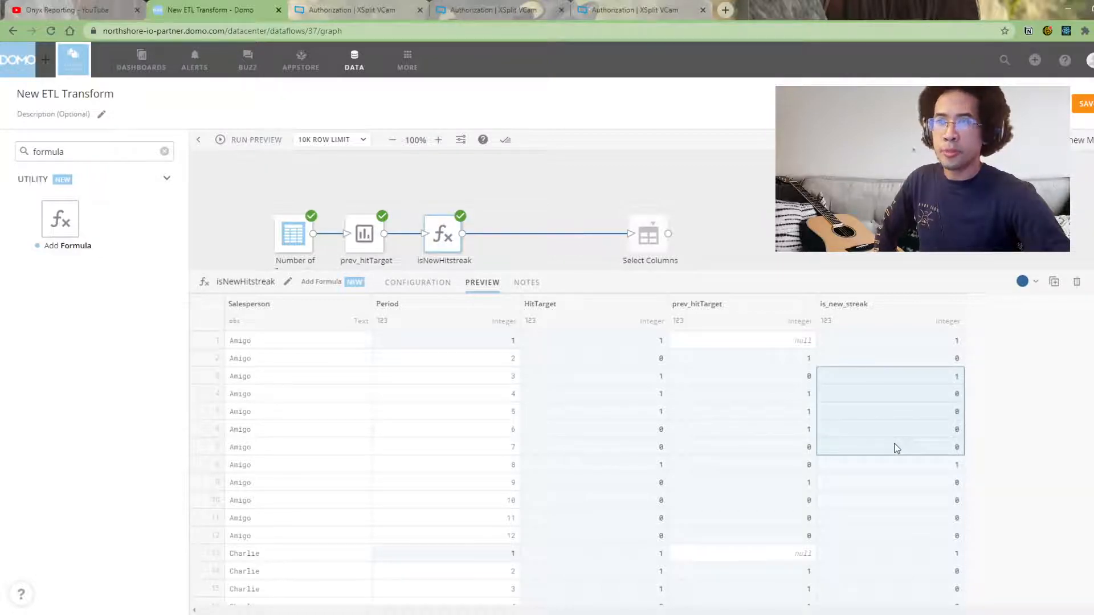
Search the tiles for rank, add a Rank & Window tile, and connect isNewHitstreak to it
left_click(602, 244)
double_click(69, 146)
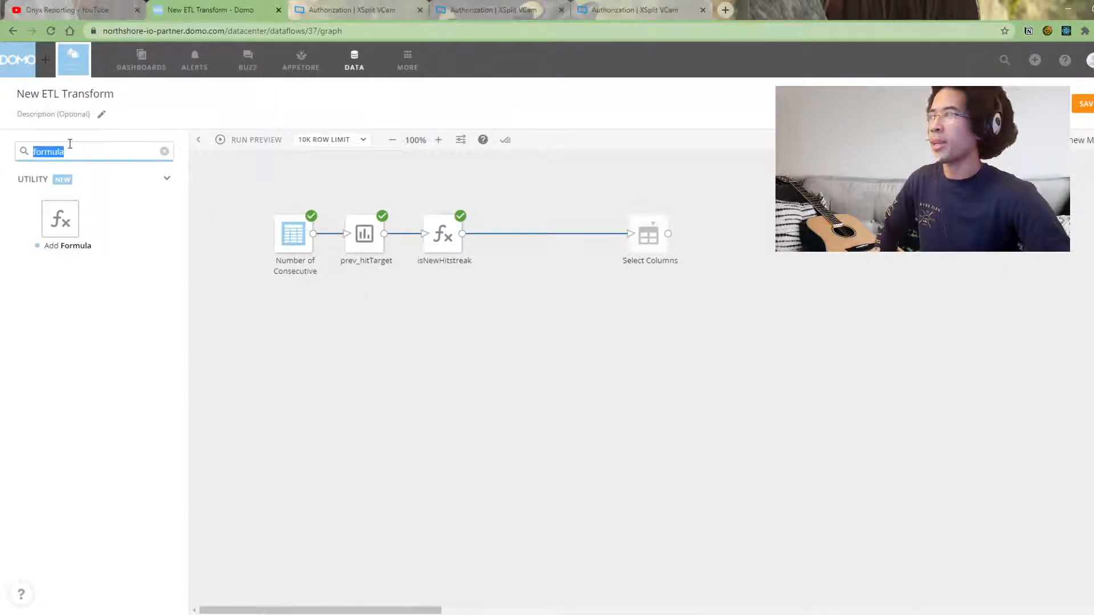
type("rank")
left_click_drag(67, 206, 527, 250)
left_click(533, 197)
left_click_drag(462, 233, 502, 262)
Open the new Rank & Window tile and rename it hitstreak_group
left_click(518, 261)
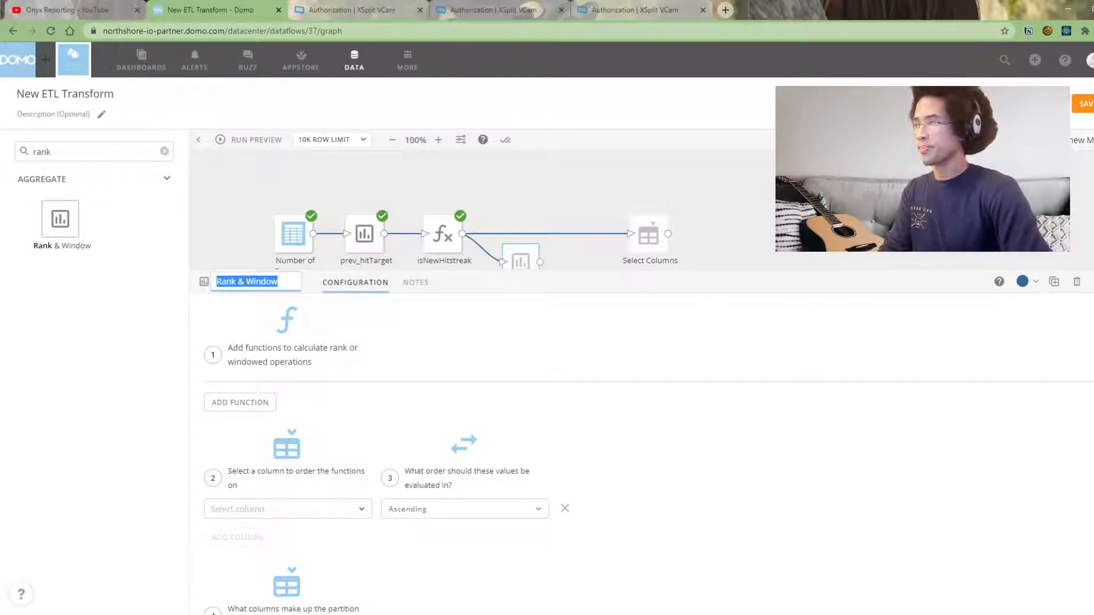
type("hitstre")
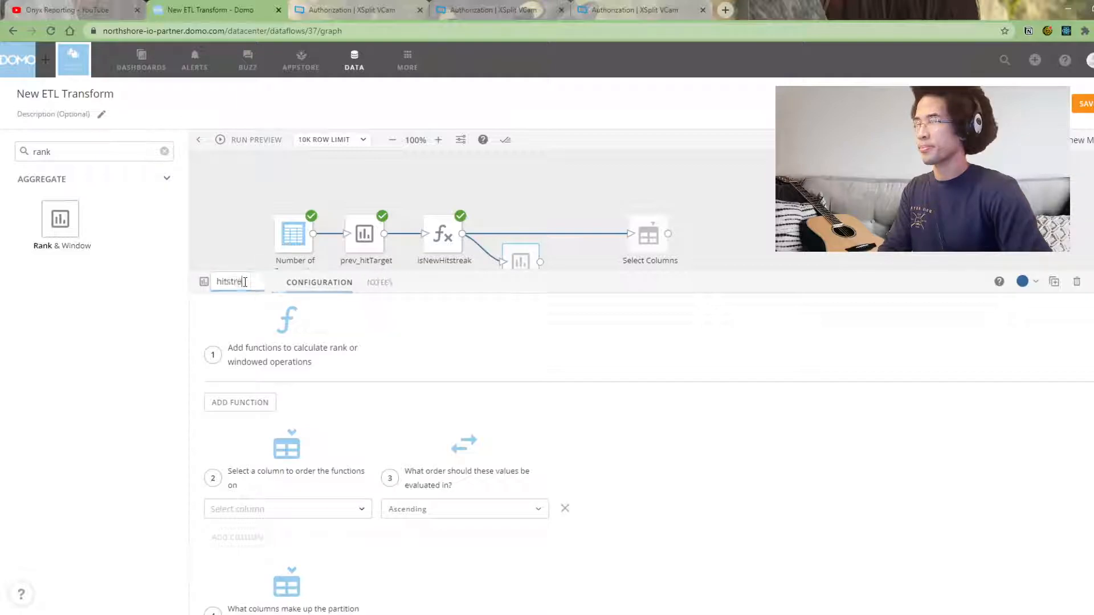
type("ak_group")
Add a window function with output column hitTarget_group that applies Sum to is_new_streak
left_click(228, 401)
left_click(276, 411)
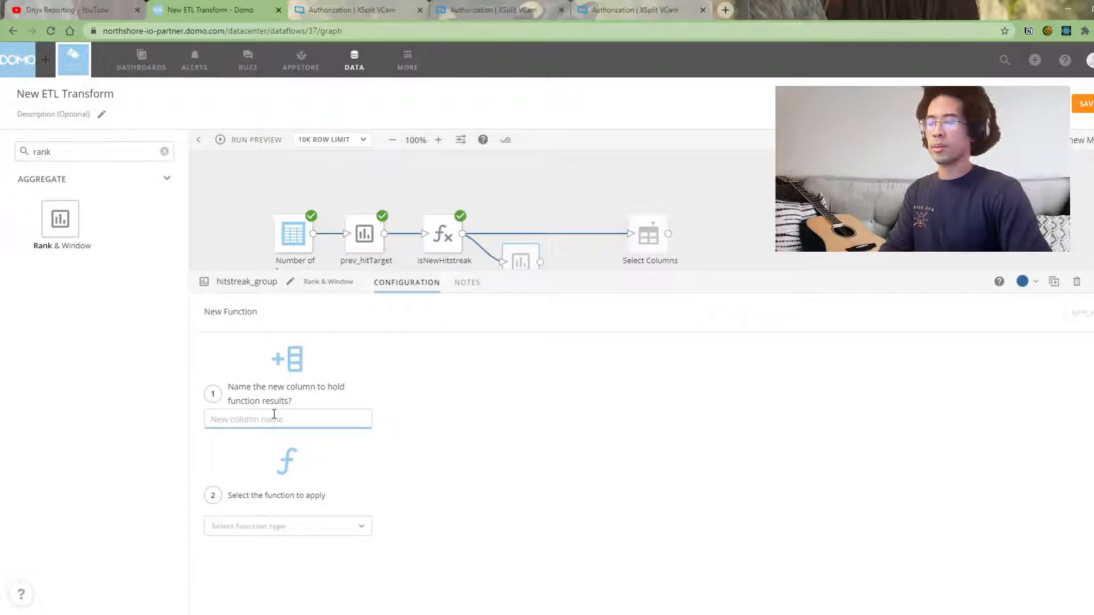
type("hit")
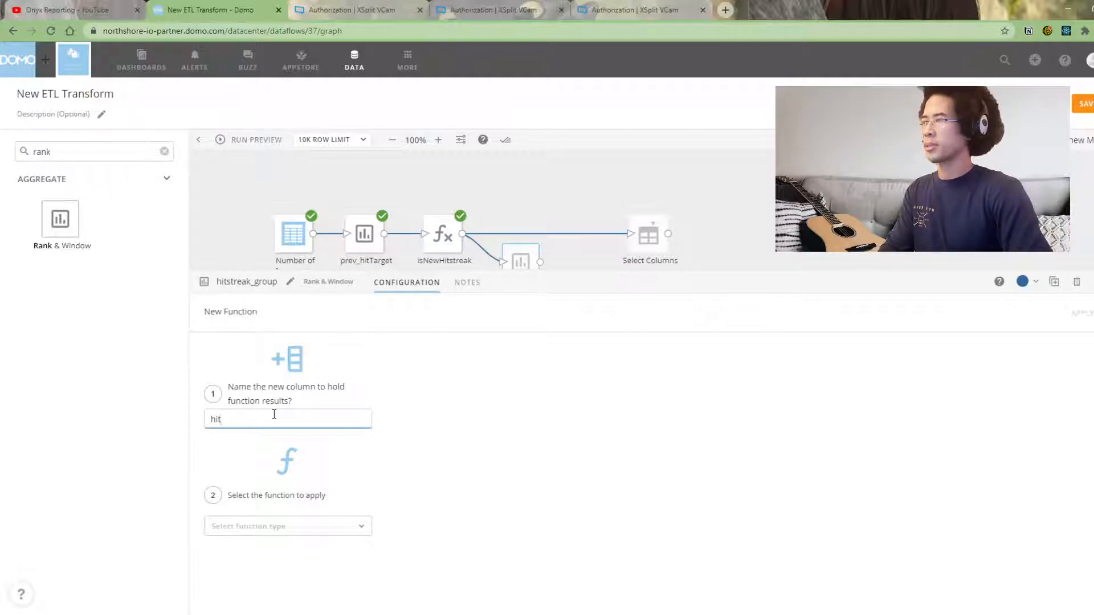
type("Target_group")
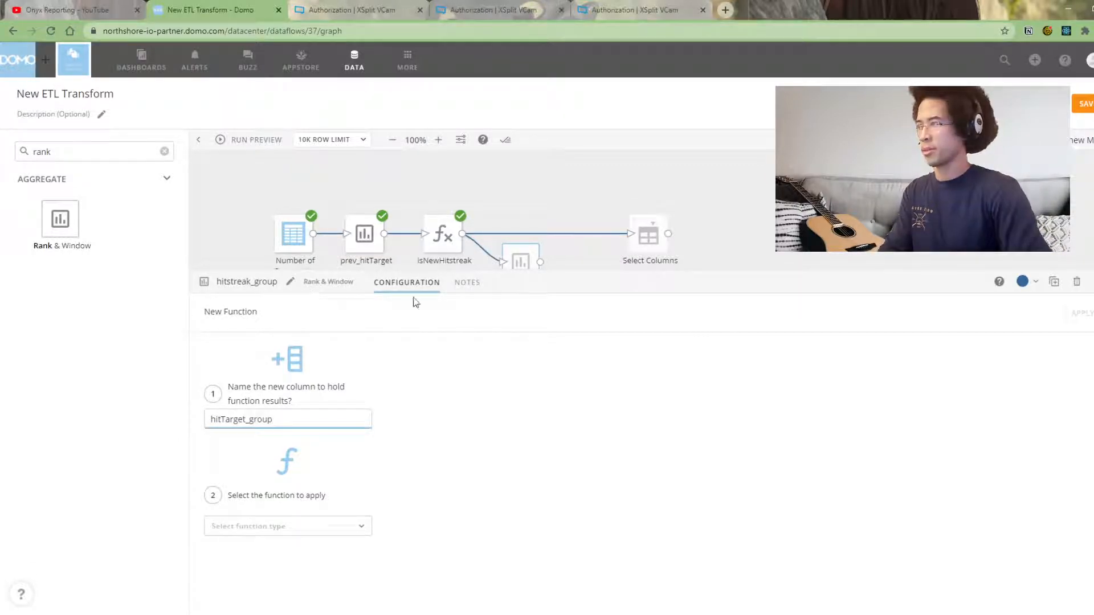
left_click(353, 525)
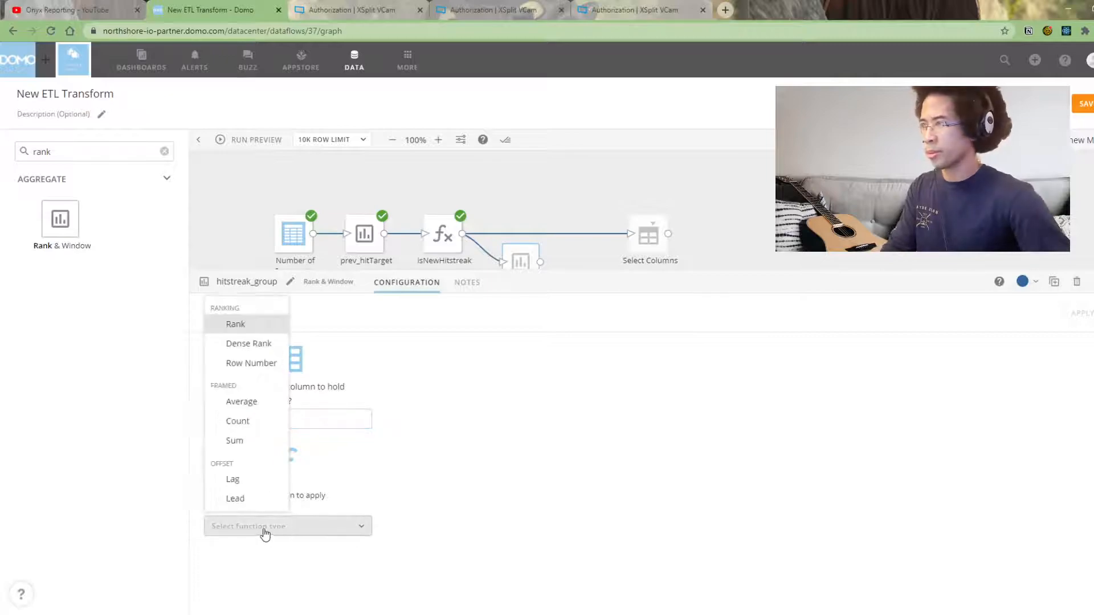
left_click(247, 442)
left_click(447, 529)
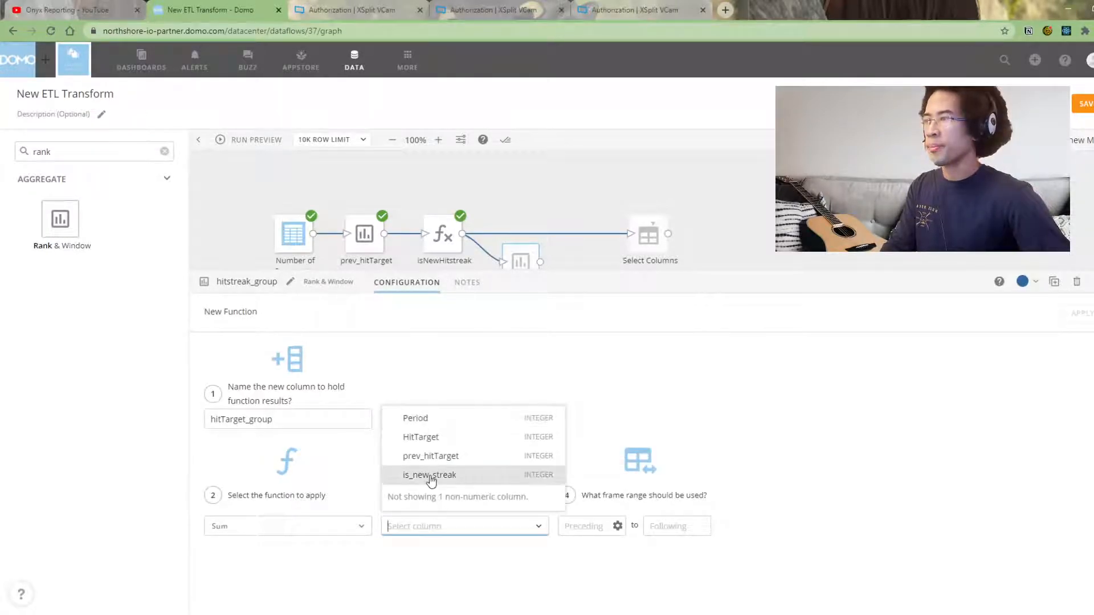
left_click(408, 476)
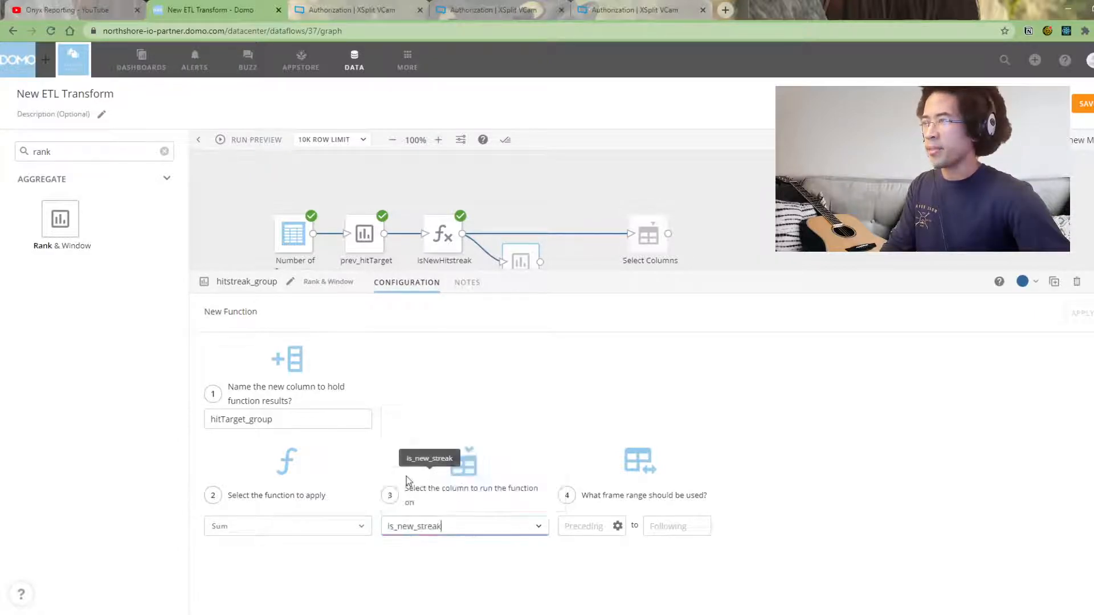
Set the function's frame range from Unbounded preceding to 0 following and apply it
left_click(617, 526)
left_click(584, 558)
left_click(665, 529)
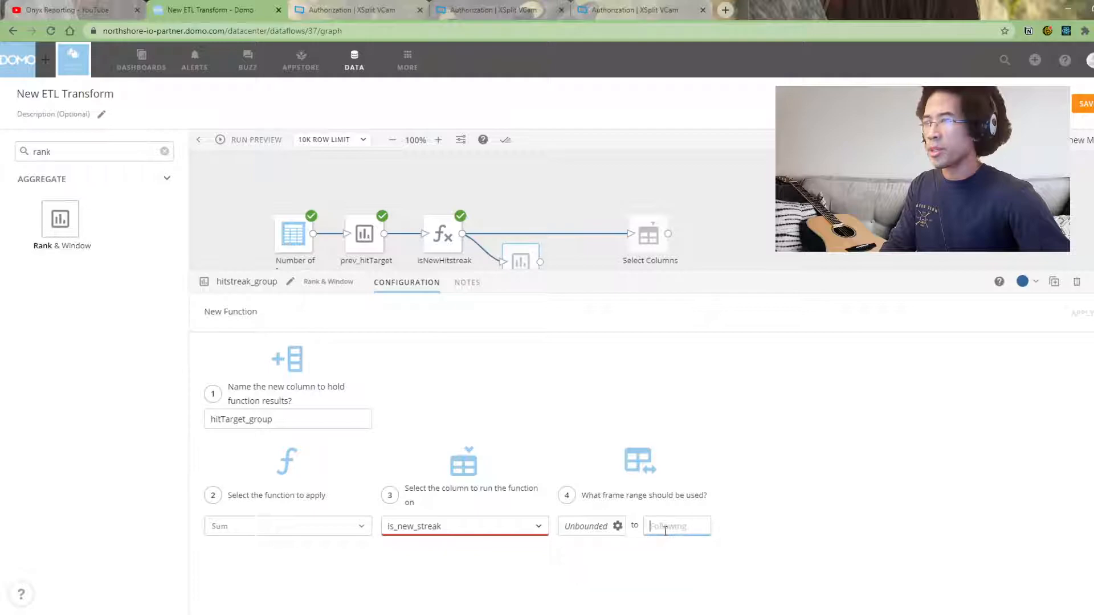
type("0")
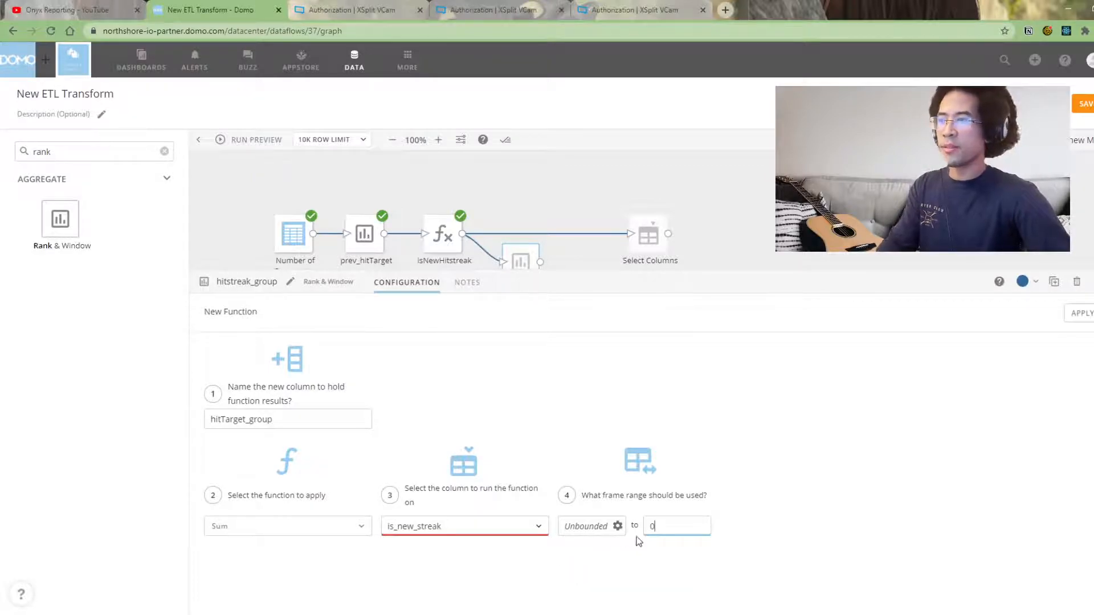
left_click(1085, 315)
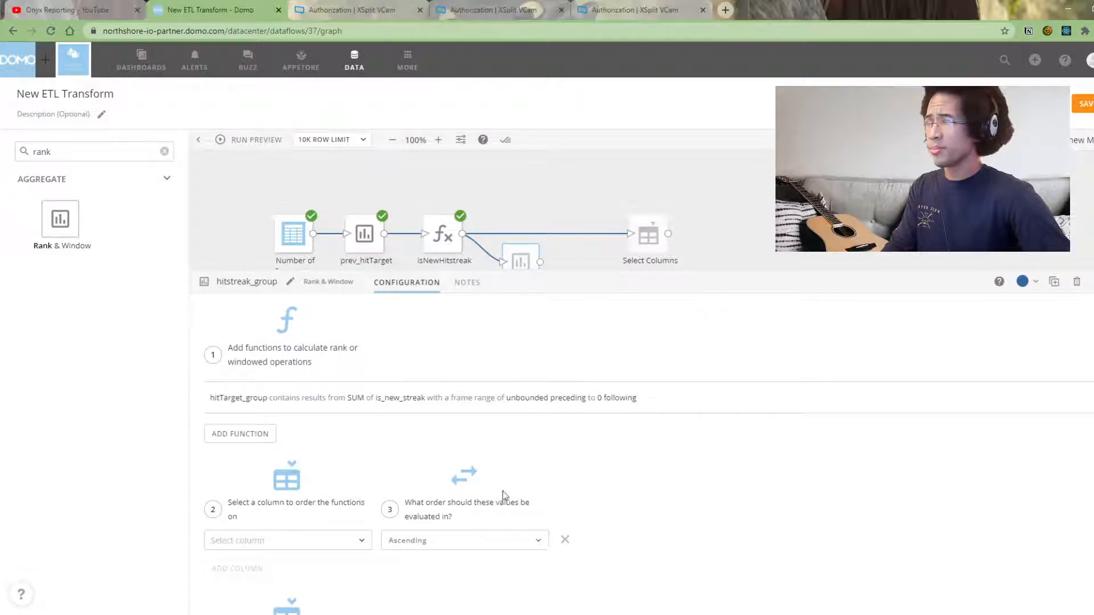
Order the window function by Period ascending and partition it by Salesperson
left_click(289, 541)
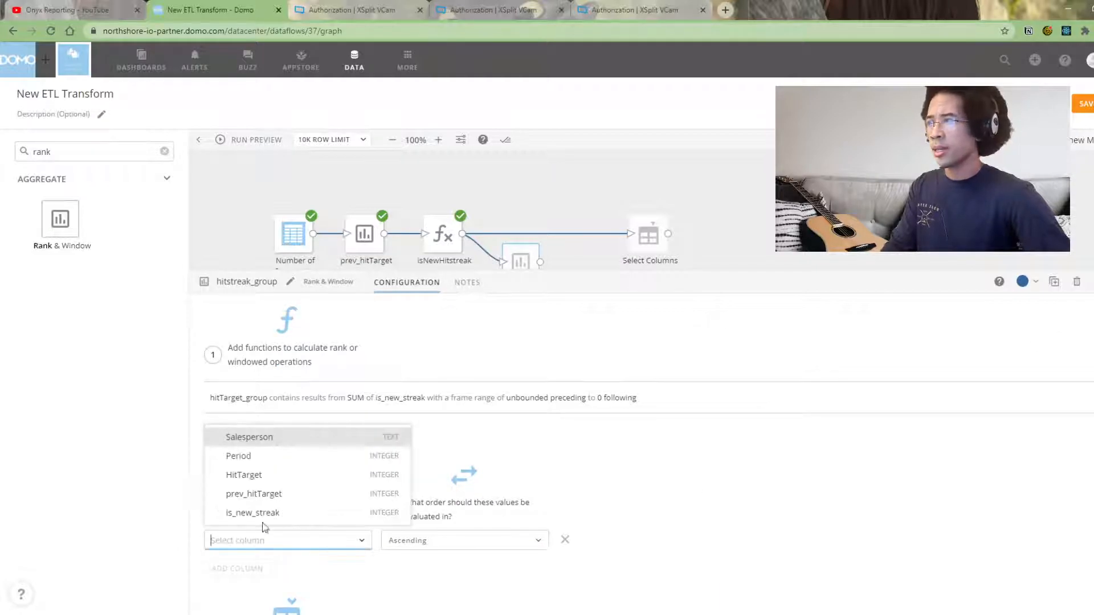
left_click(264, 459)
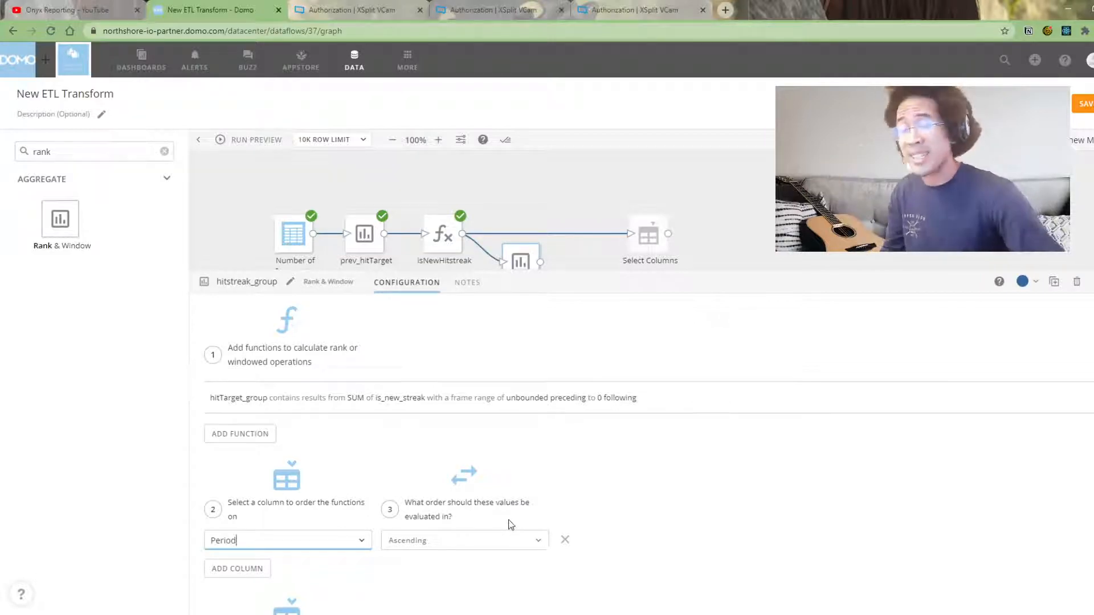
scroll(501, 525, "down", 2)
left_click(303, 564)
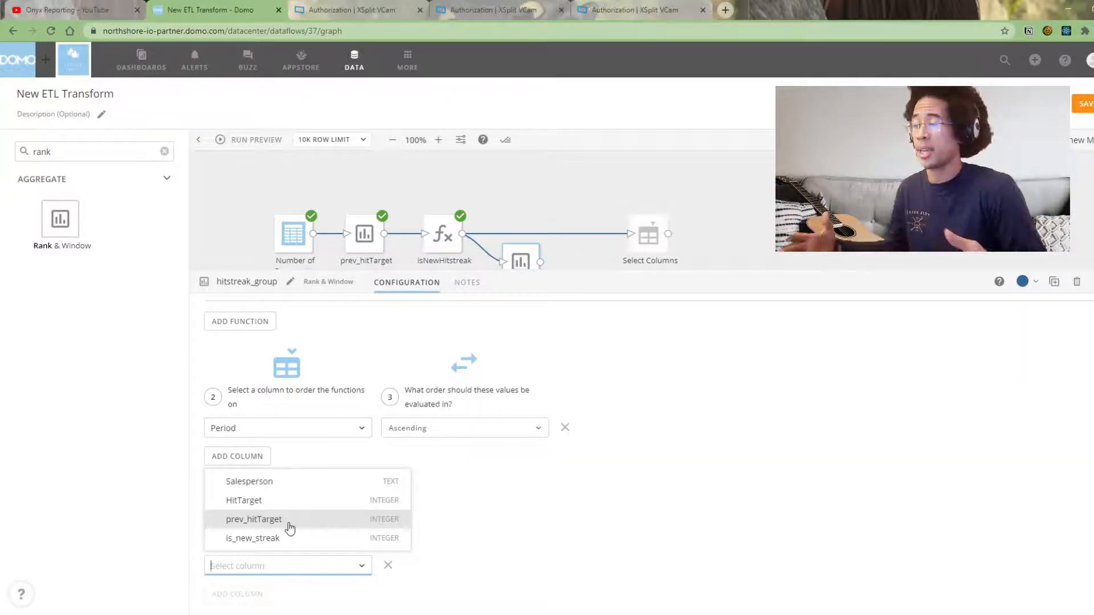
left_click(330, 485)
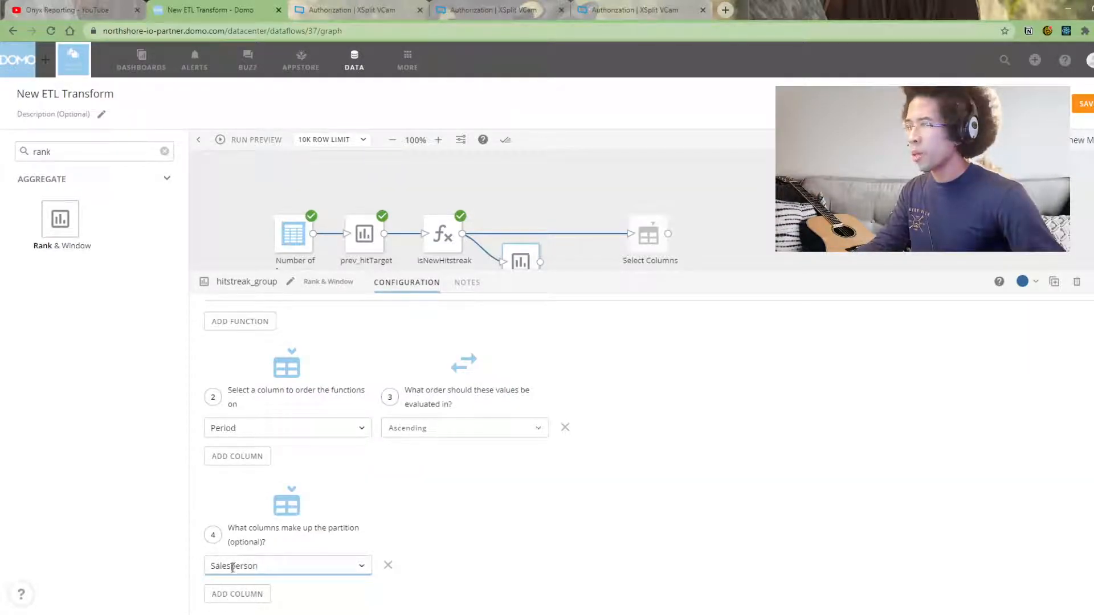
scroll(239, 563, "up", 2)
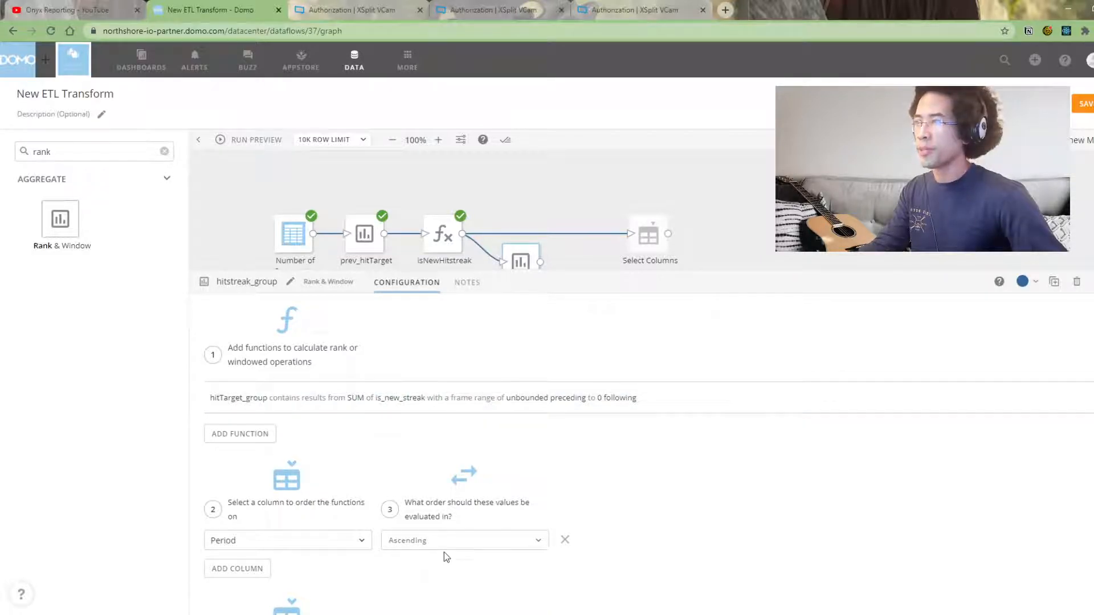
scroll(418, 546, "down", 2)
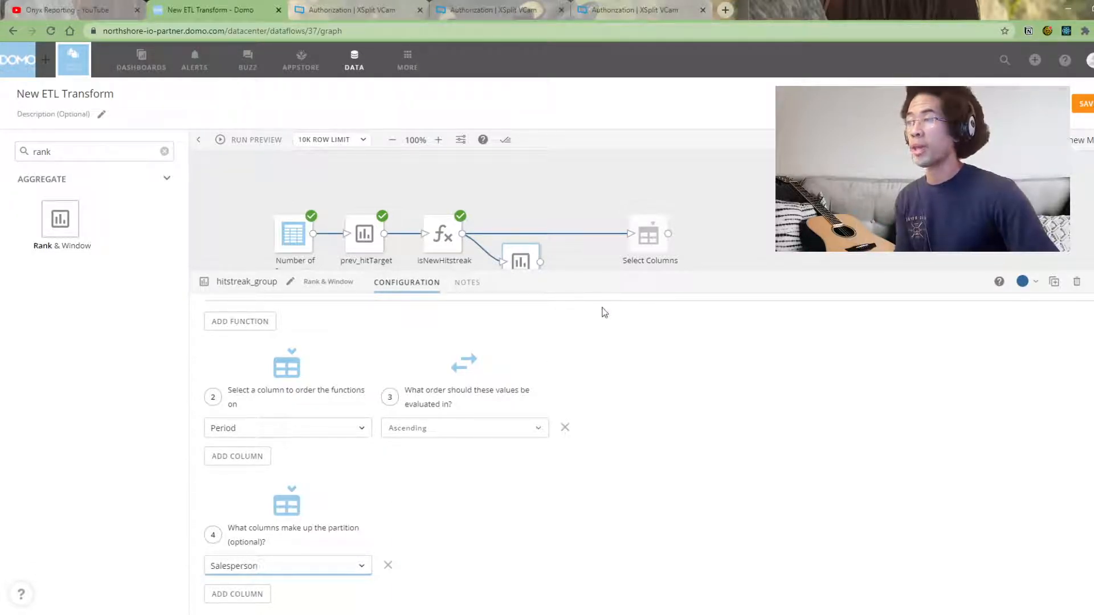
Connect hitstreak_group to Select Columns and align its tile in the row between isNewHitstreak and Select Columns
left_click(594, 235)
left_click_drag(543, 265, 630, 234)
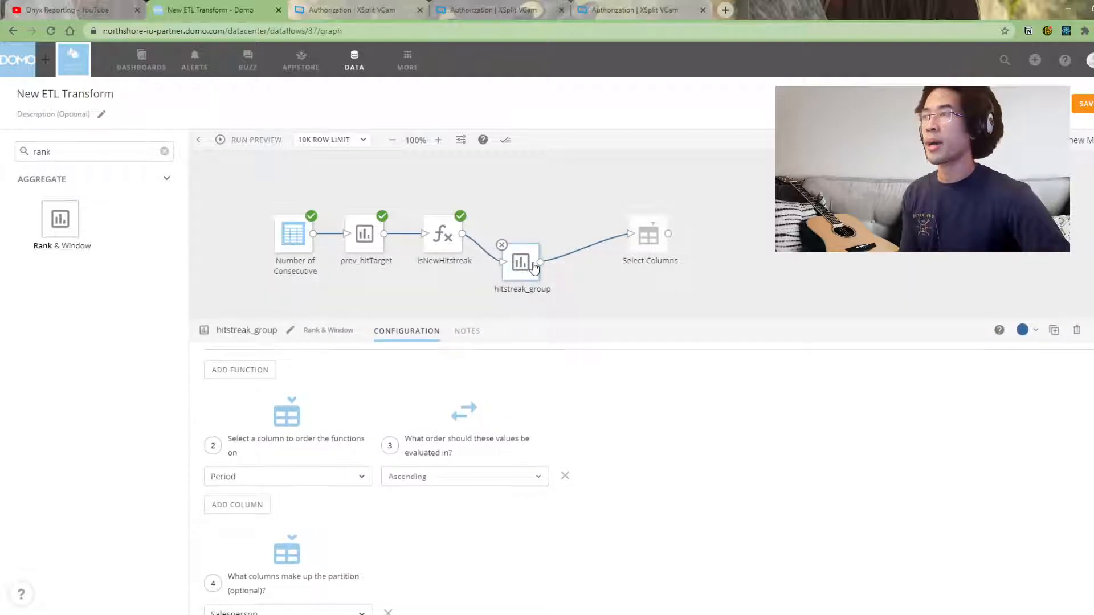
scroll(494, 427, "up", 2)
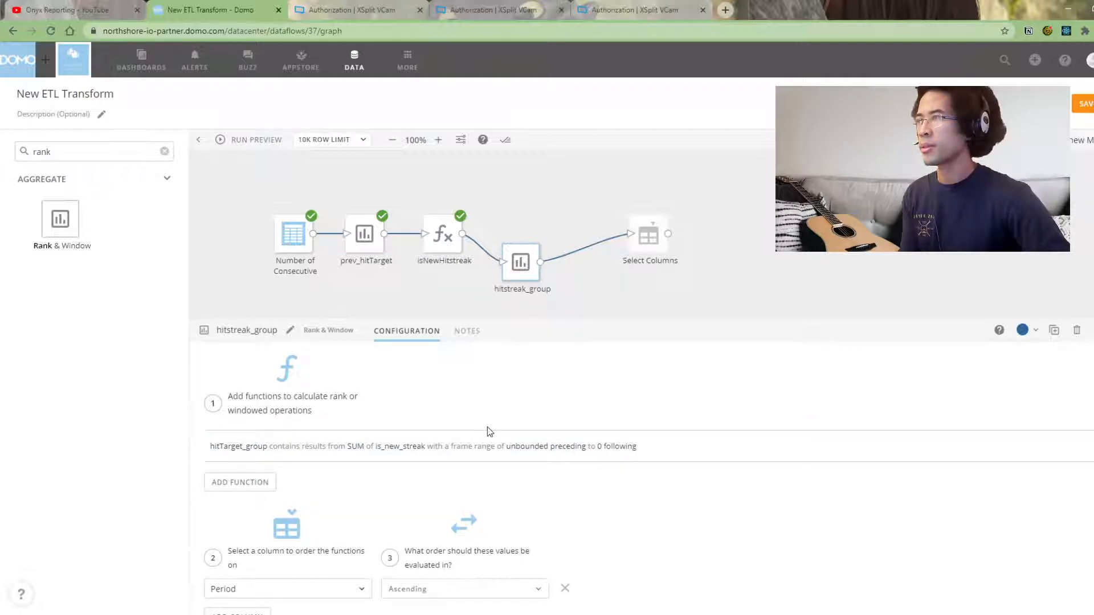
left_click_drag(525, 263, 534, 222)
Run the dataflow preview and show the hitstreak_group tile's preview data
left_click(268, 140)
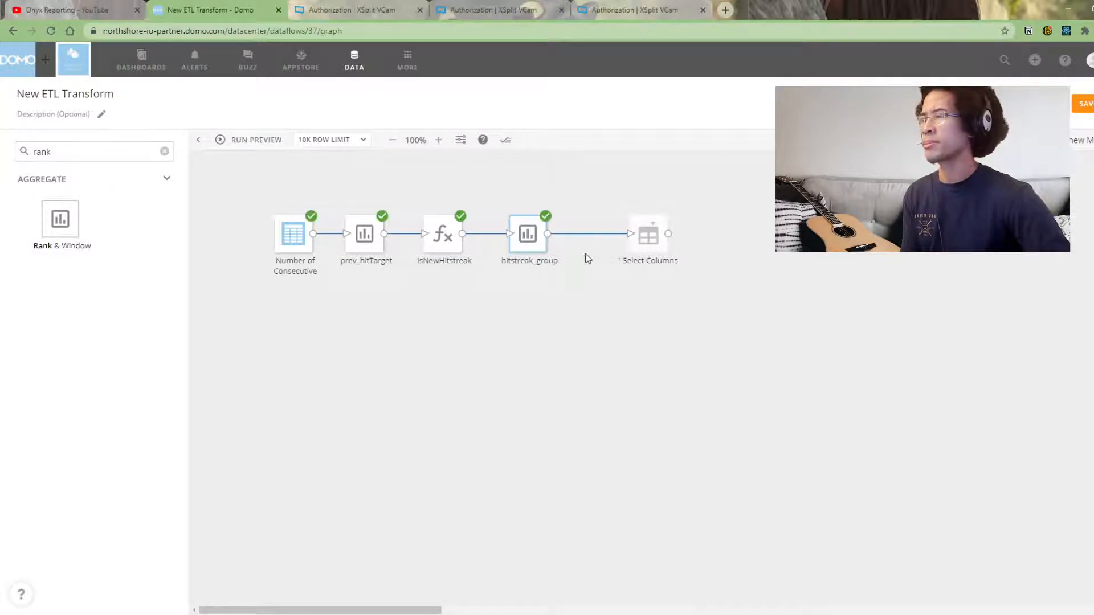
left_click(528, 250)
left_click(473, 334)
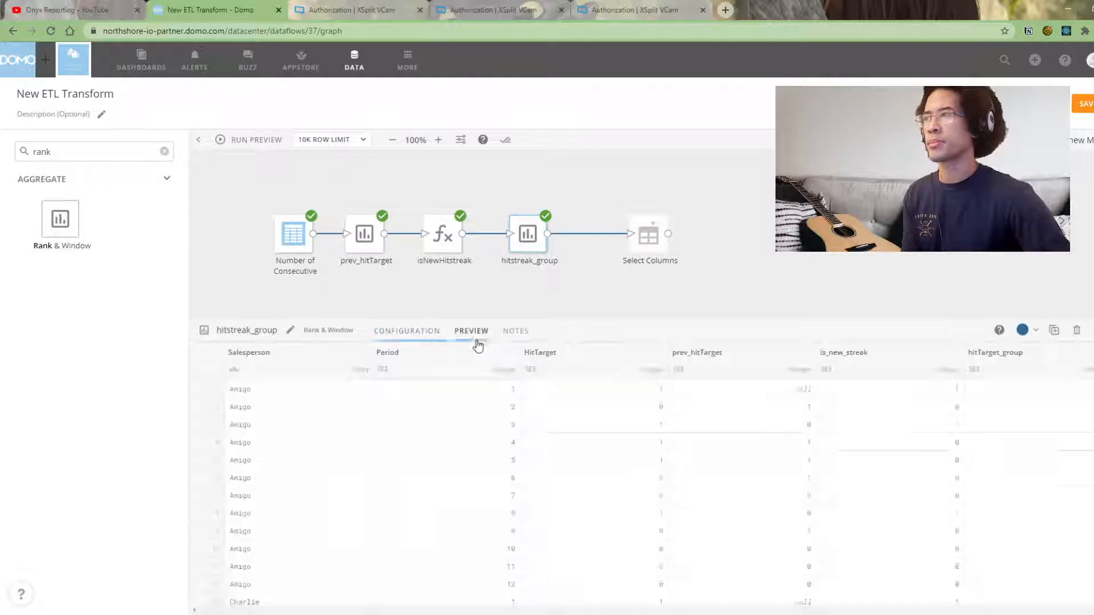
Examine the hitTarget_group values against the first salesperson's consecutive periods in the hitstreak_group preview
mouse_move(1011, 396)
left_mouse_down()
mouse_move(999, 426)
mouse_move(1002, 414)
left_mouse_up()
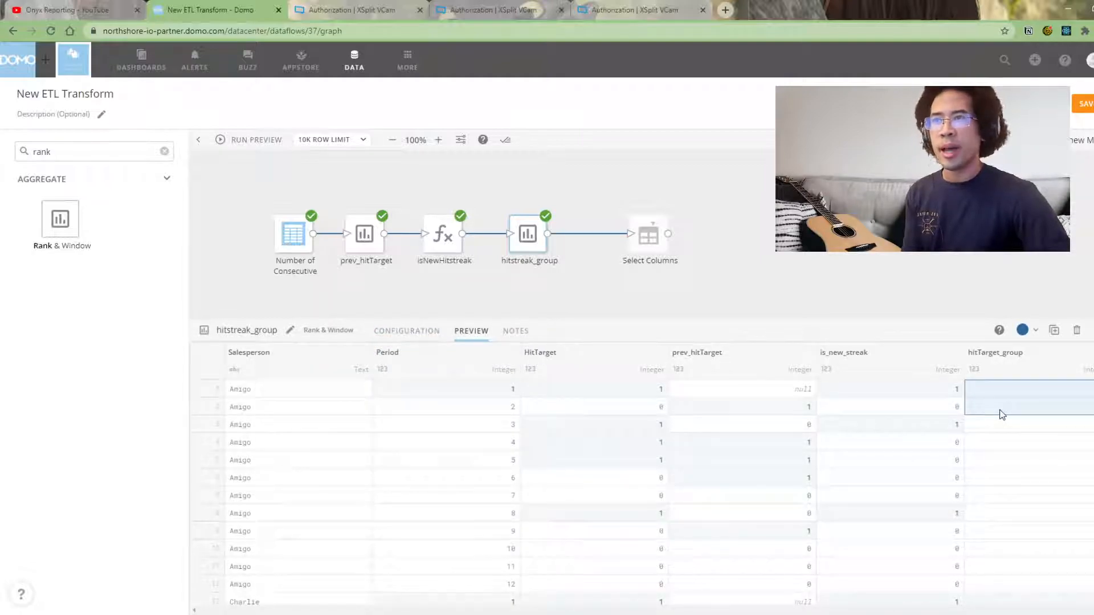
left_click_drag(999, 420, 315, 593)
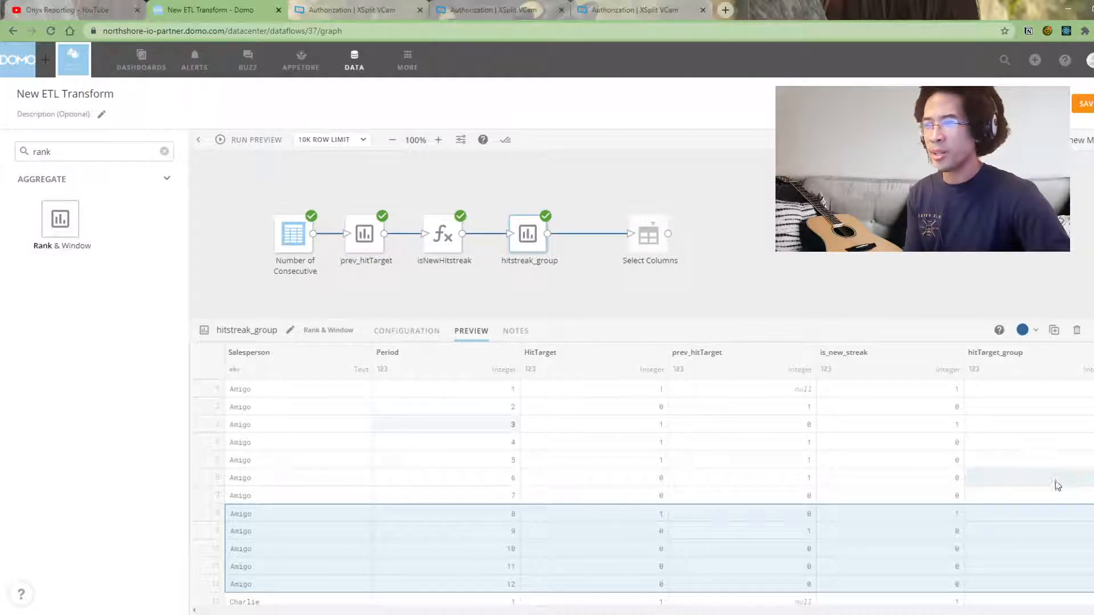
left_click_drag(1069, 428, 246, 499)
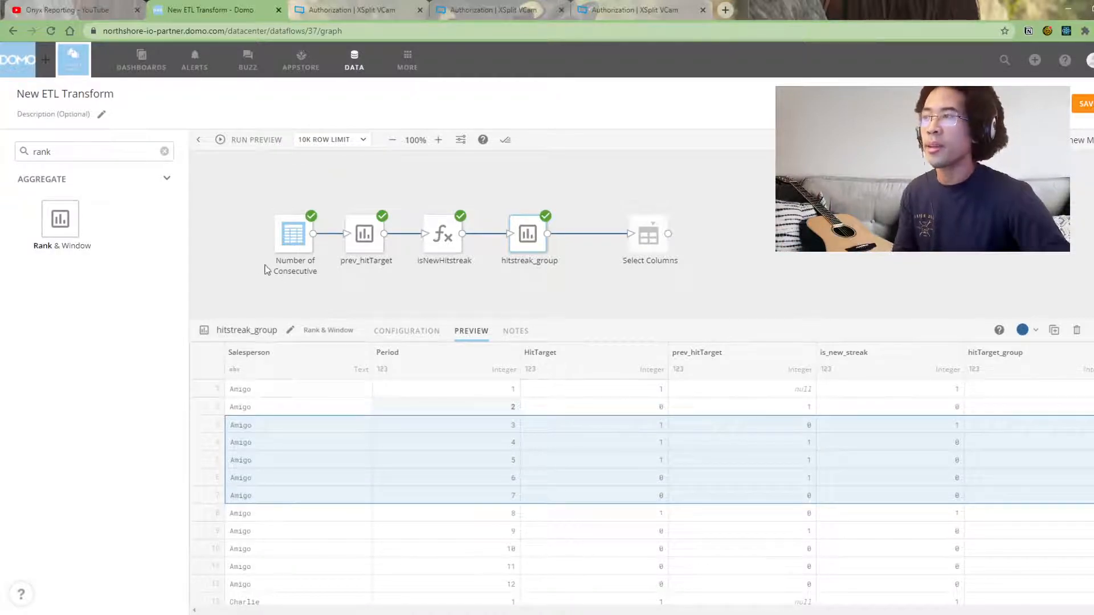
Add a Rank & Window tile between hitstreak_group and Select Columns and feed it from hitstreak_group
left_click_drag(60, 219, 593, 262)
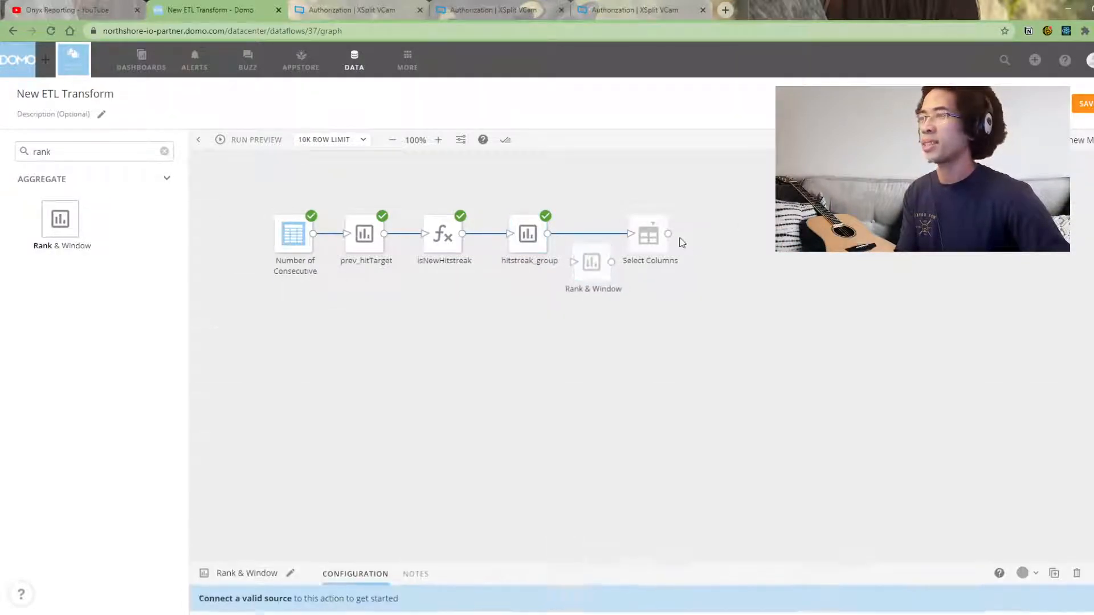
left_click_drag(655, 231, 719, 224)
left_click_drag(576, 277, 605, 273)
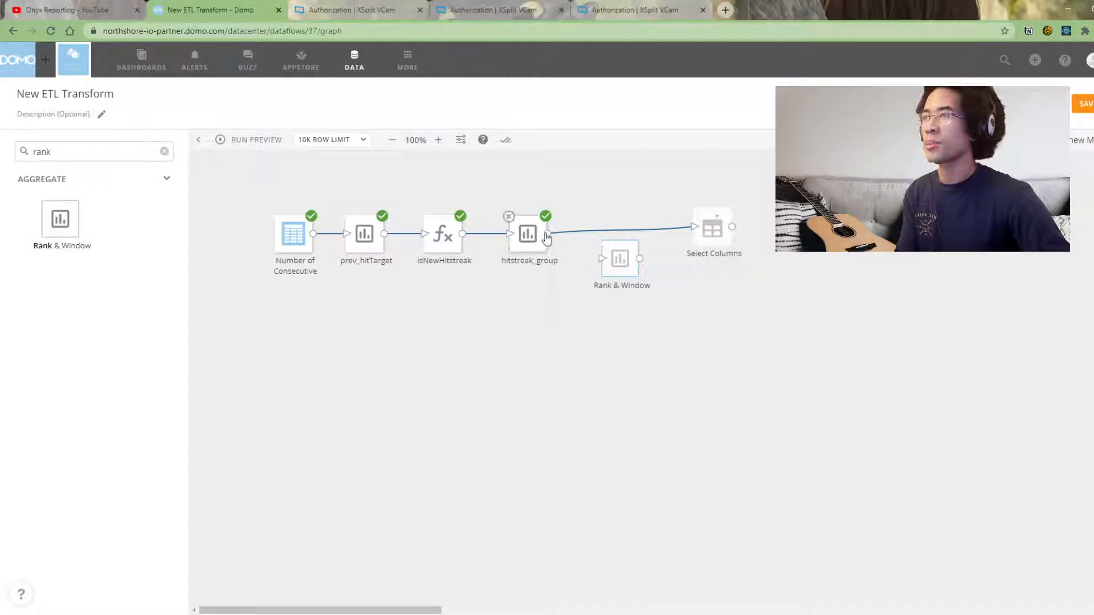
mouse_move(545, 237)
left_mouse_down()
mouse_move(612, 259)
mouse_move(602, 259)
left_mouse_up()
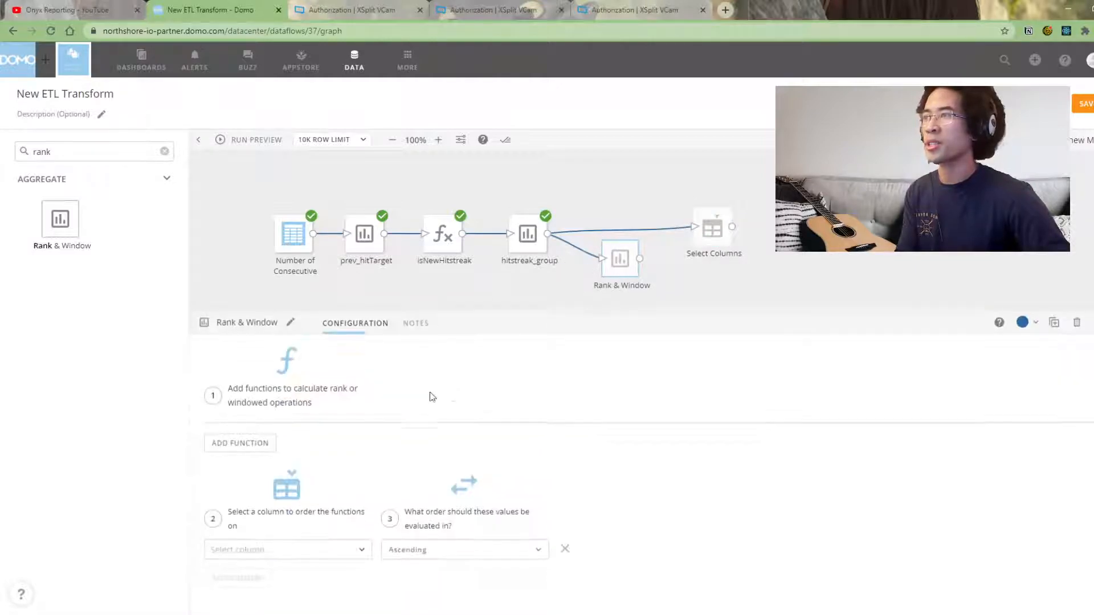
Add a function to the new Rank & Window tile with hitTarget_streak as its result column
left_click(222, 451)
left_click(271, 468)
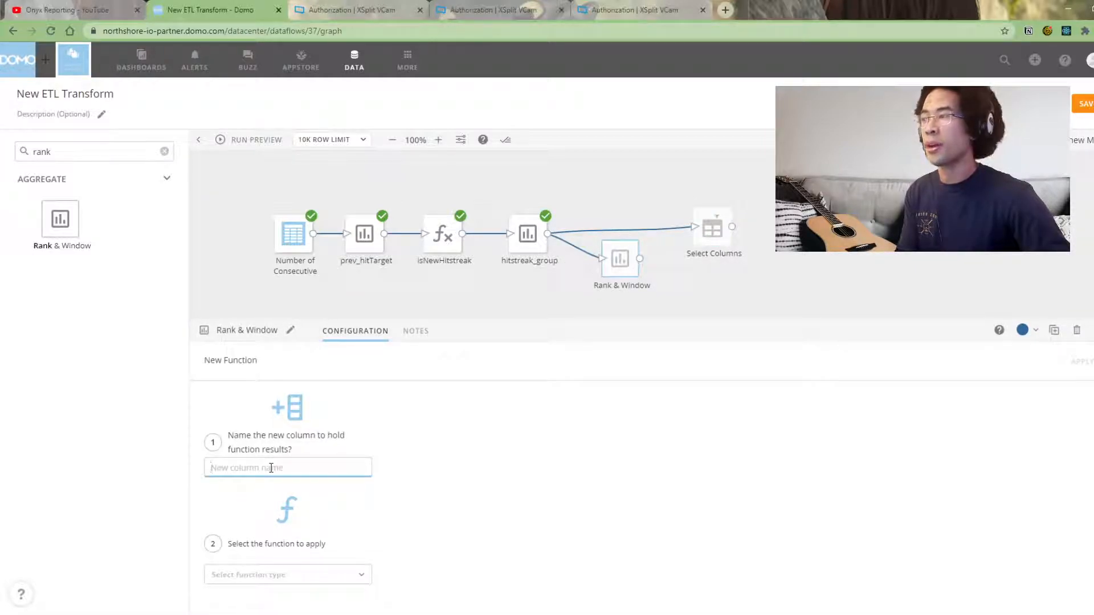
type("hit_arget_Str")
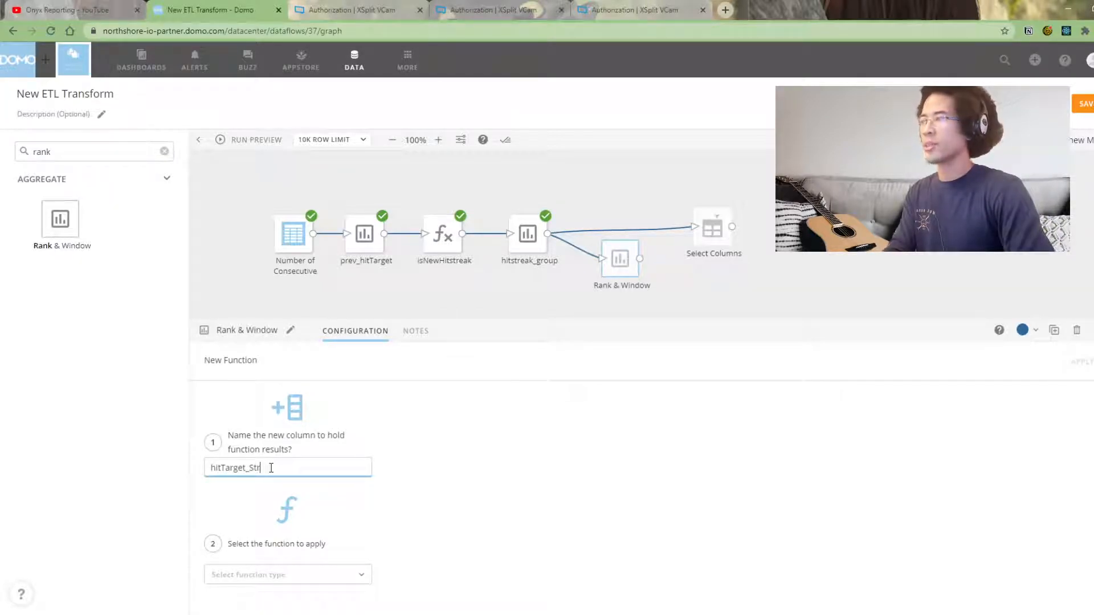
key("BackSpace")
key("BackSpace")
key("BackSpace")
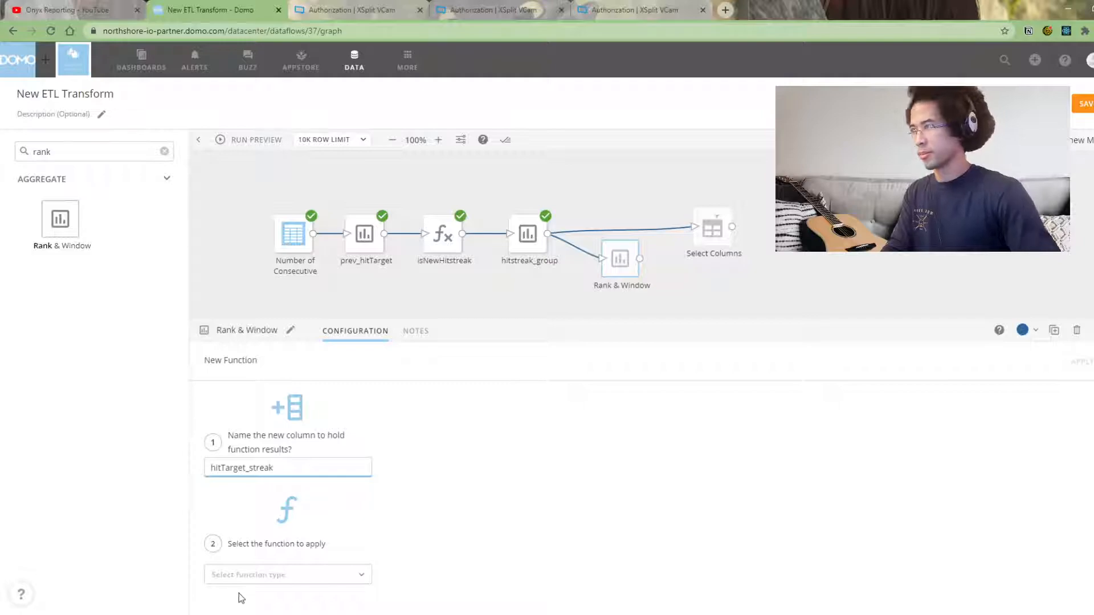
Make hitTarget_streak a Sum of the HitTarget column
left_click(245, 576)
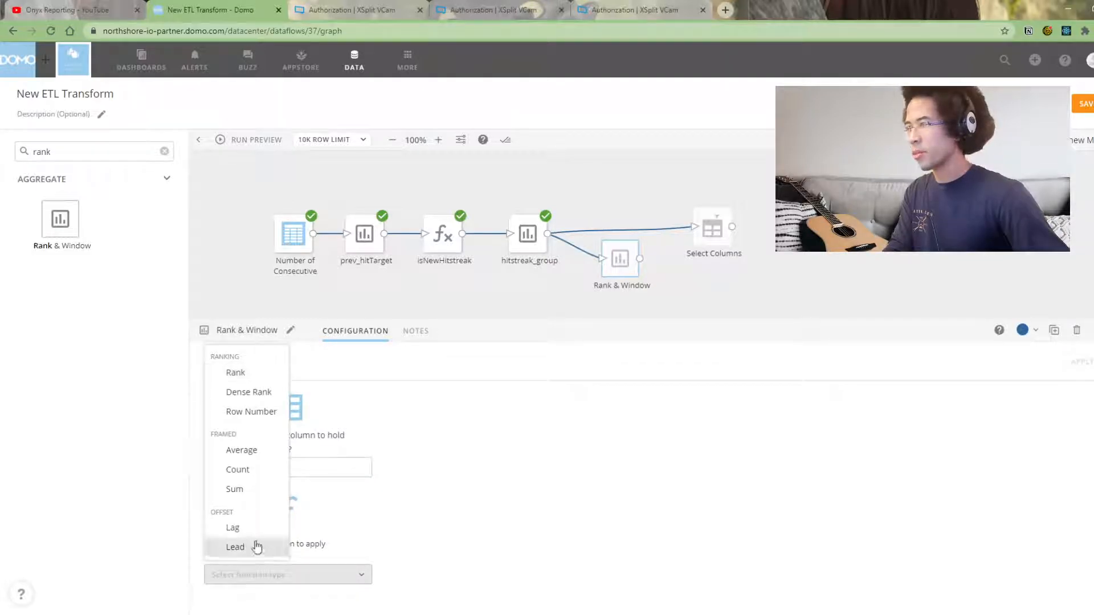
left_click(234, 489)
left_click(469, 573)
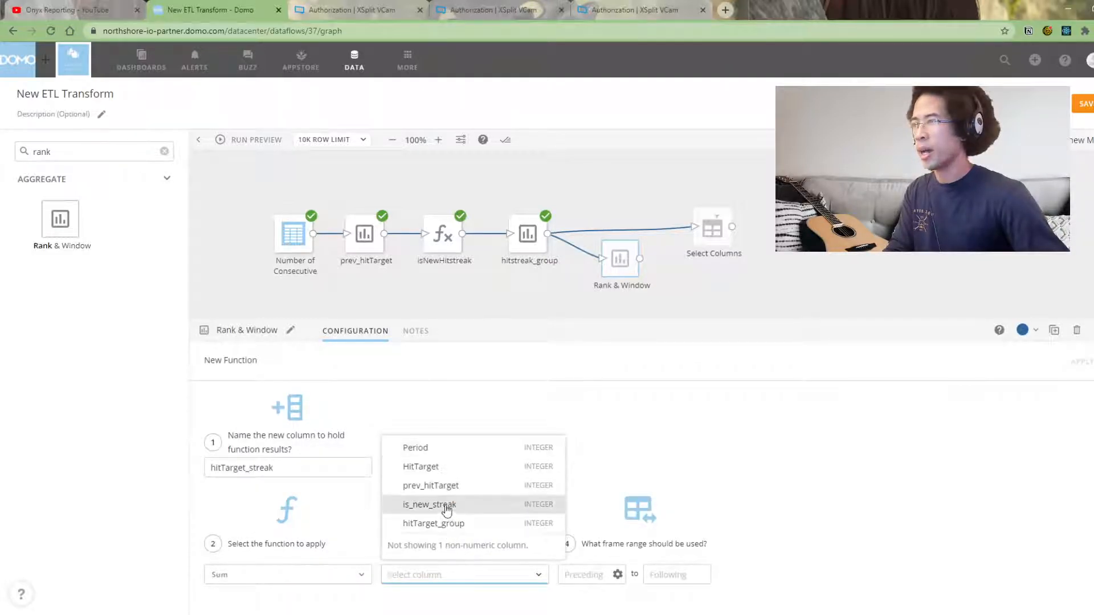
left_click(420, 471)
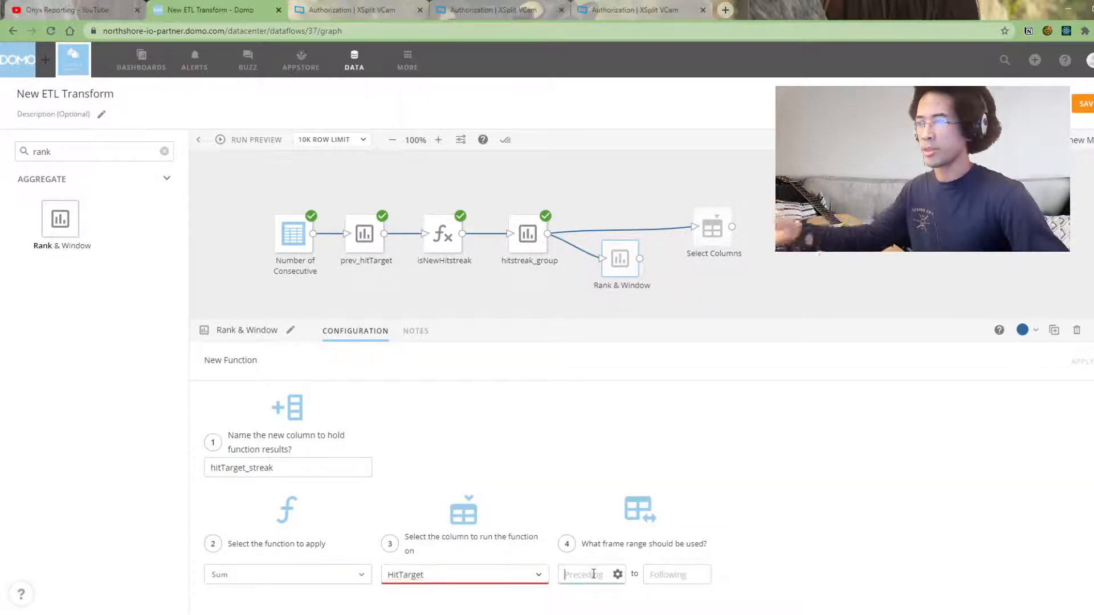
Set the hitTarget_streak frame range from Unbounded preceding to 0 following and apply the function
left_click(618, 576)
left_click(584, 543)
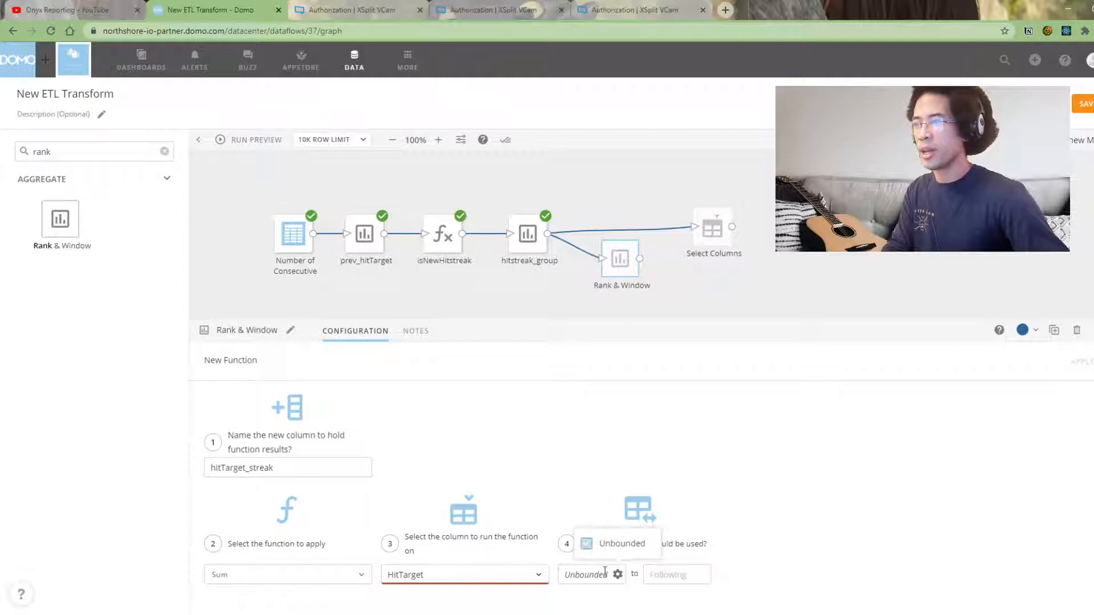
left_click(664, 576)
type("0")
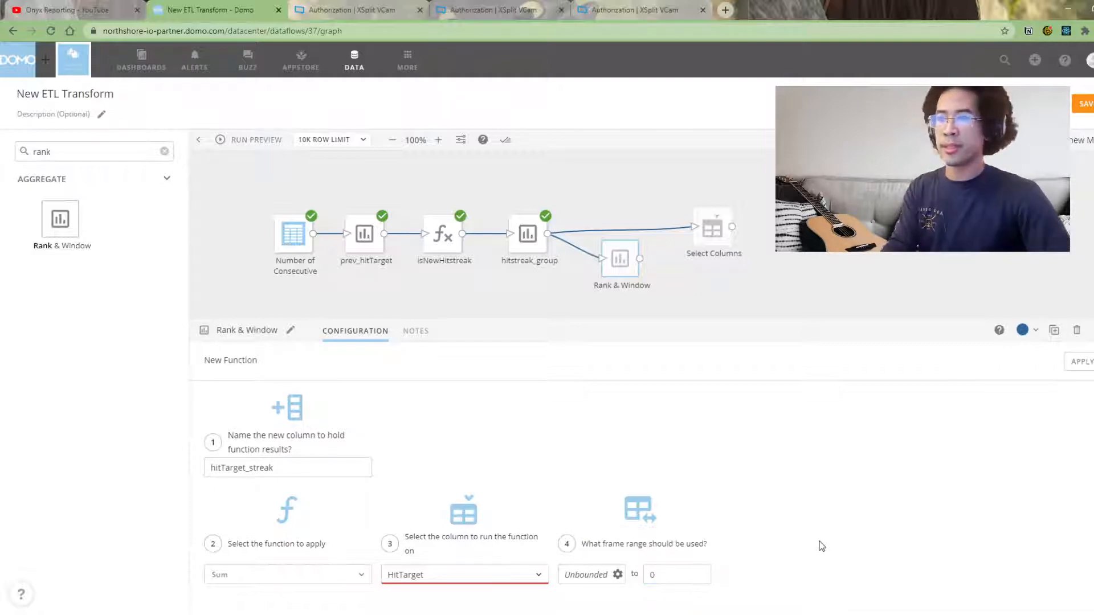
left_click(1081, 361)
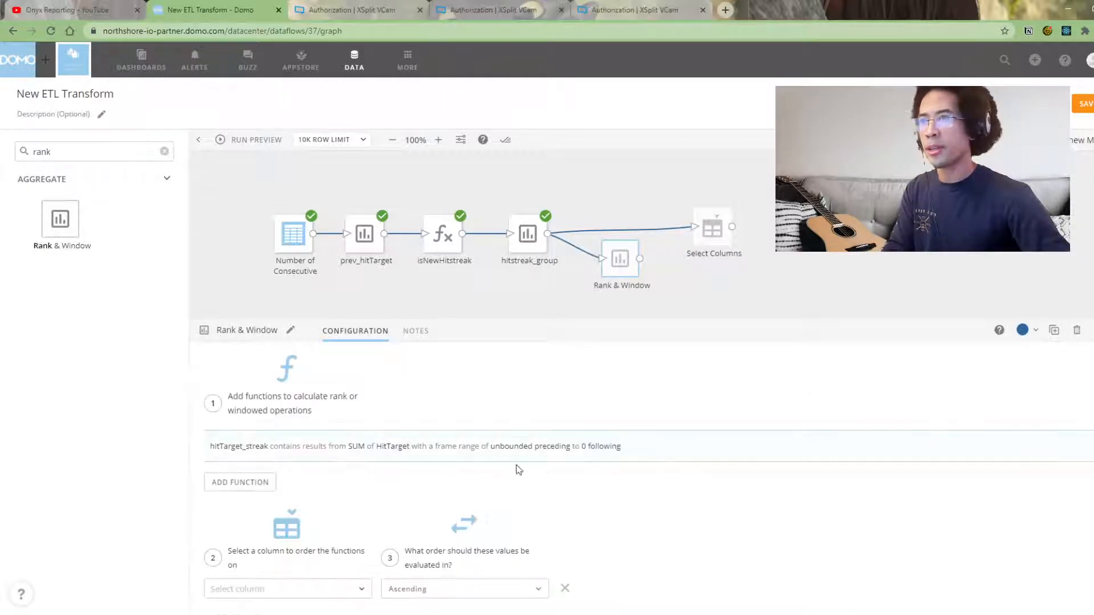
Order the streak function by Period ascending and partition it by Salesperson and hitTarget_group
scroll(547, 475, "down", 3)
left_click(290, 427)
left_click(294, 472)
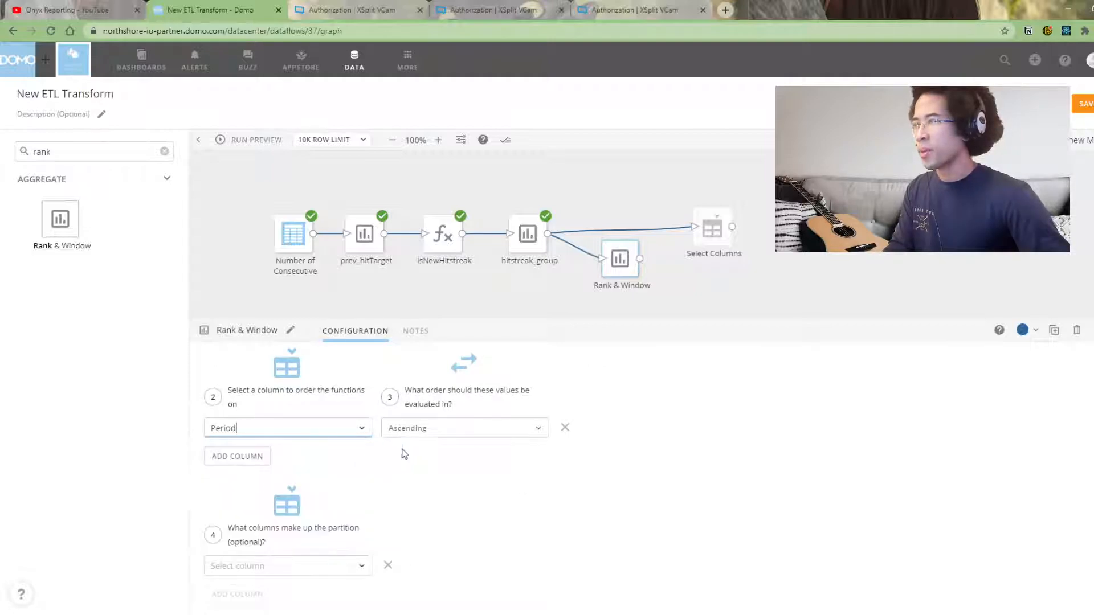
left_click(296, 565)
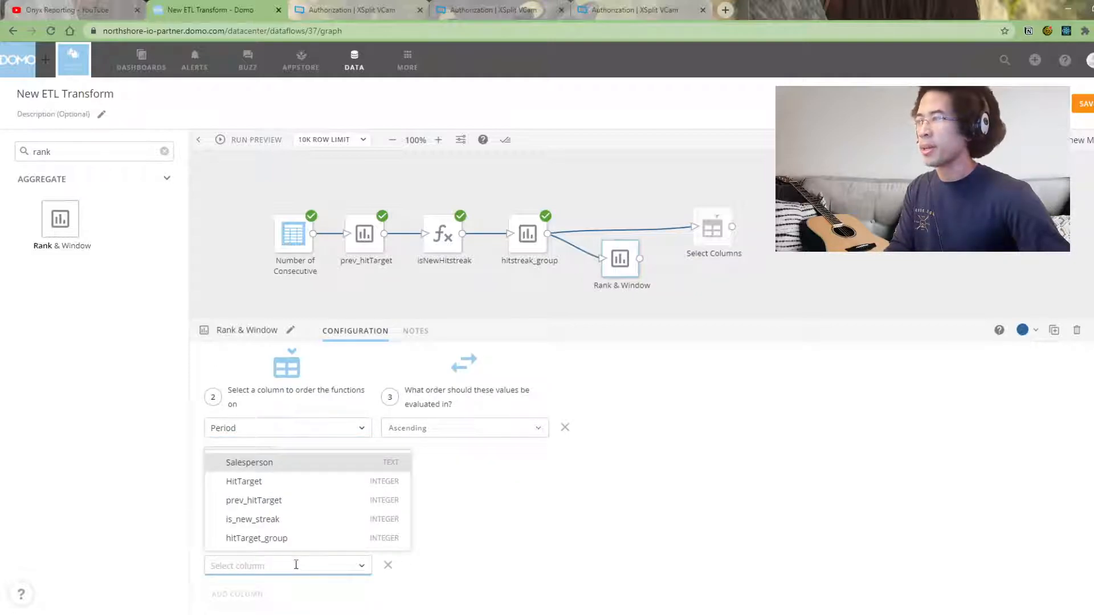
left_click(278, 470)
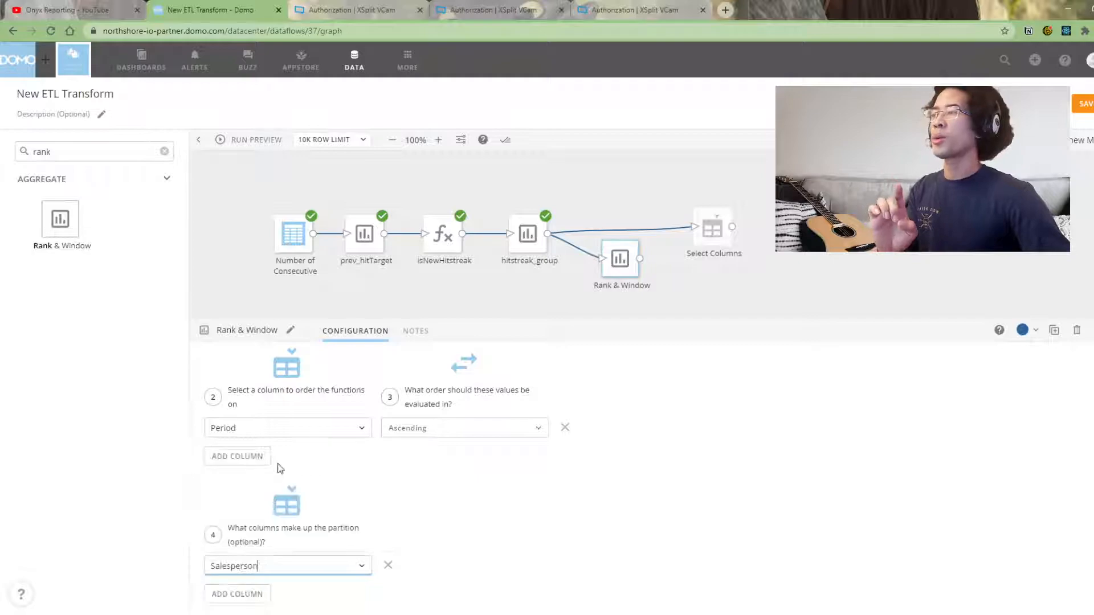
left_click(234, 593)
left_click(246, 588)
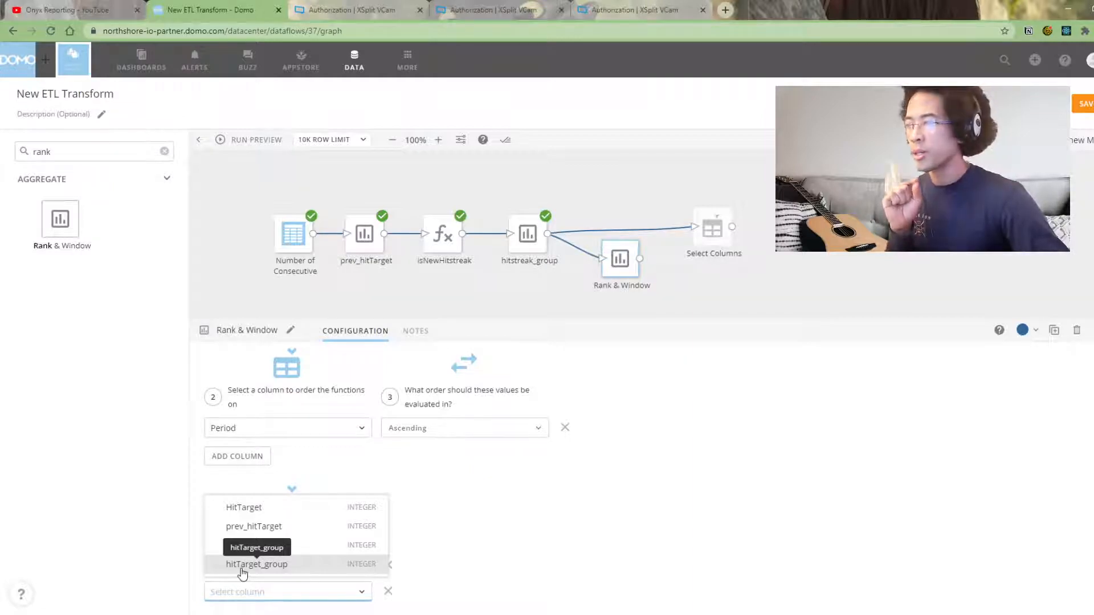
left_click(242, 567)
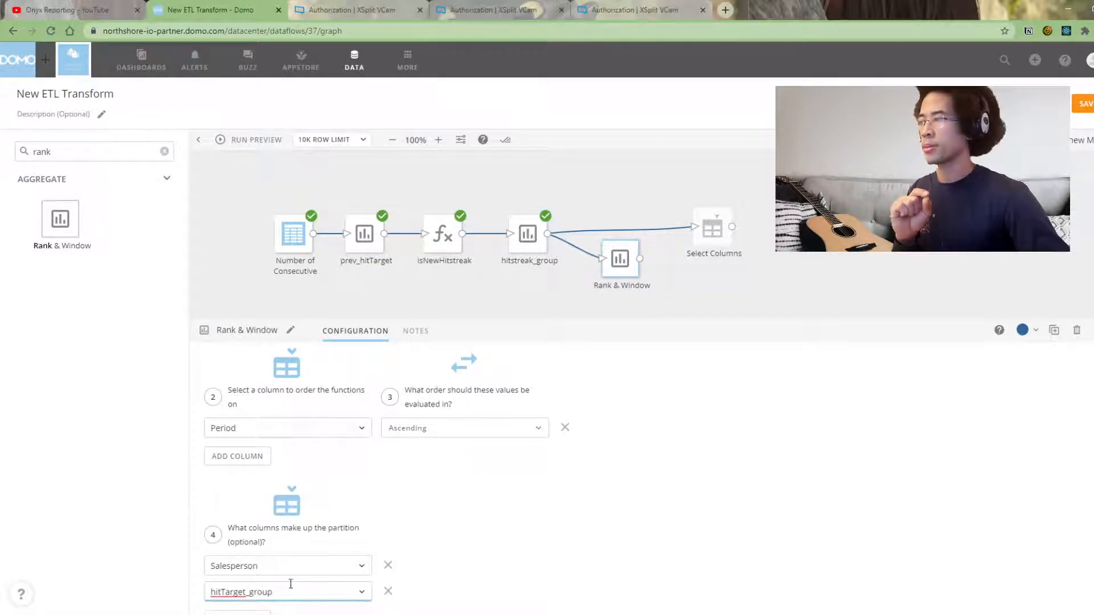
Align the new Rank & Window tile in the row and connect it to Select Columns
left_click(615, 231)
left_click_drag(640, 259, 617, 248)
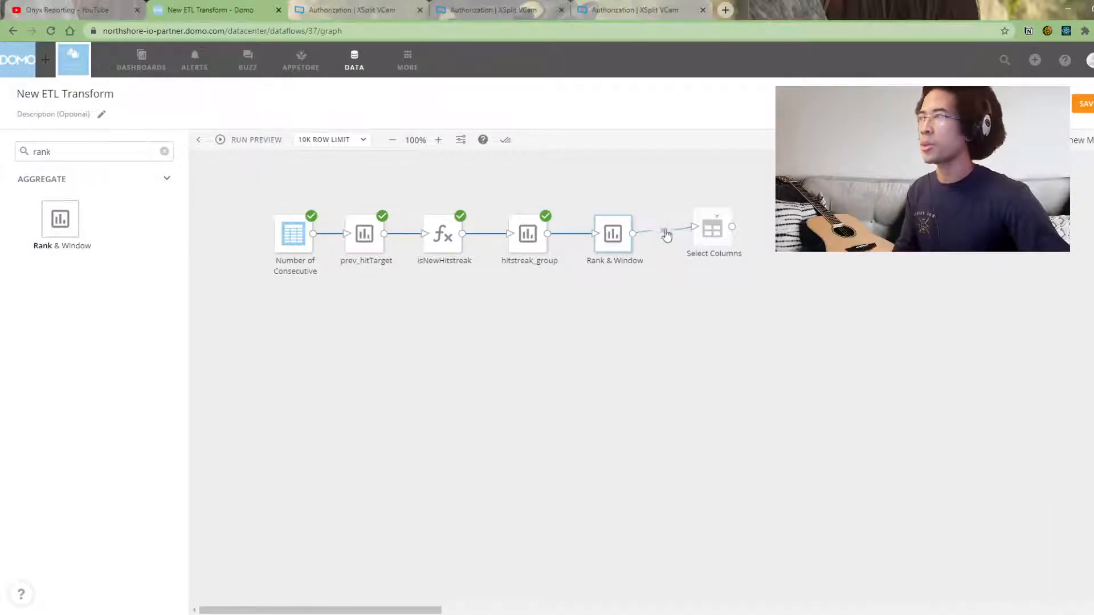
left_click_drag(721, 242, 720, 249)
Keep only Salesperson, Period, HitTarget, hitTarget_streak and hitTarget_group in Select Columns, in that order
left_click(393, 450)
left_click_drag(475, 321, 468, 196)
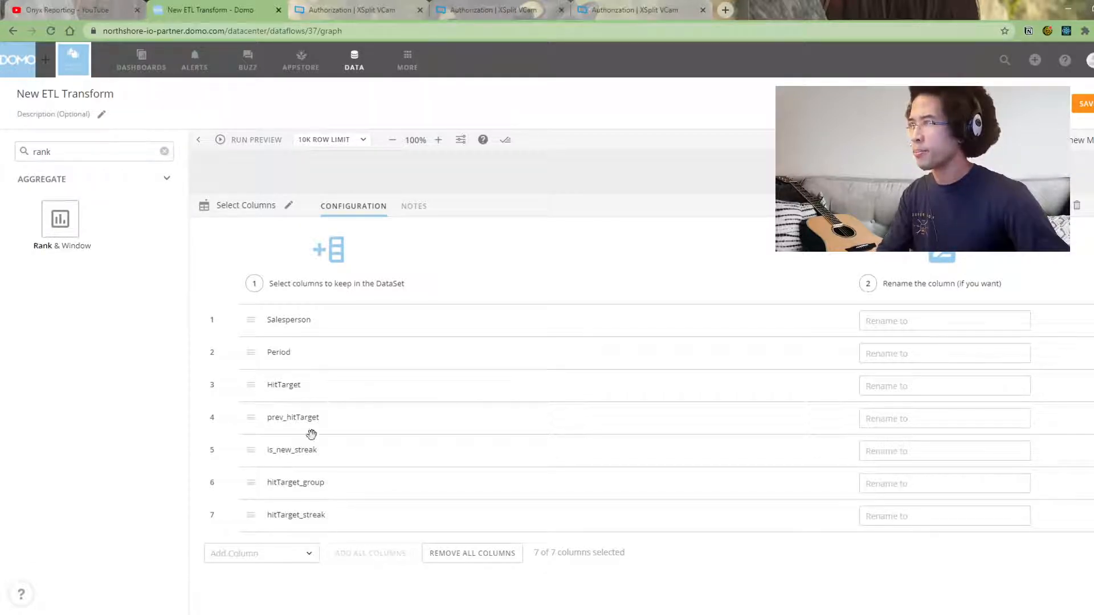
left_click_drag(254, 530, 261, 417)
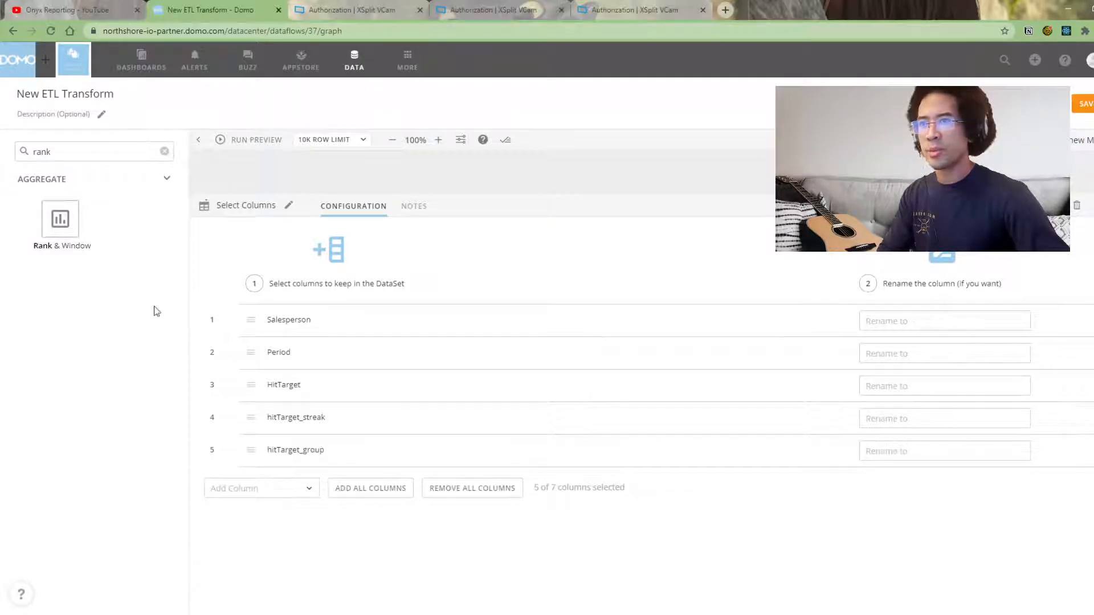
Run the dataflow preview and open the Select Columns tile's preview data
left_click(511, 208)
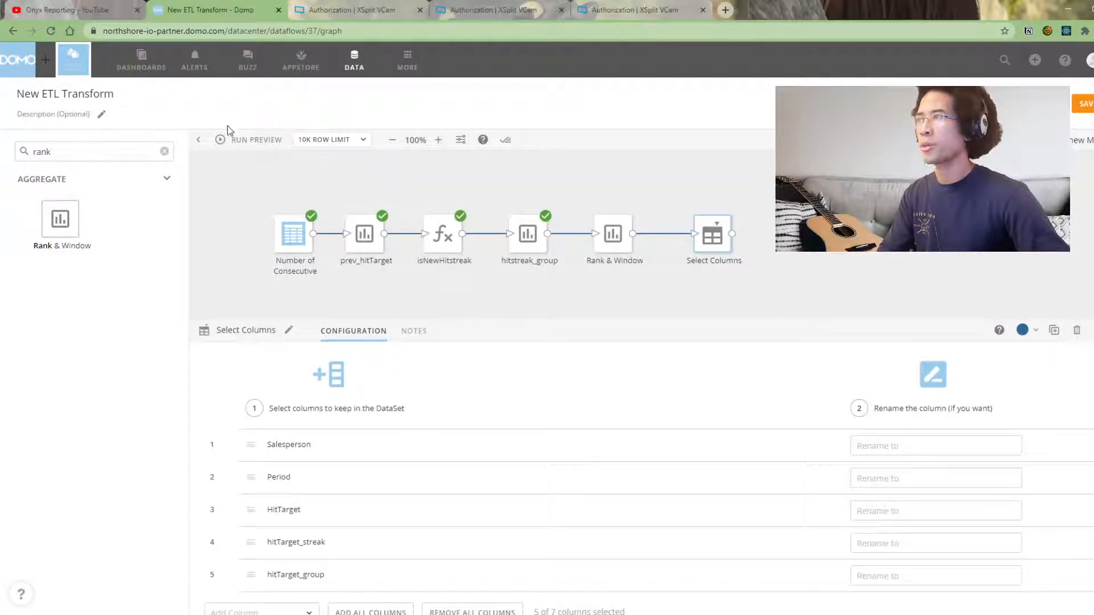
left_click(251, 140)
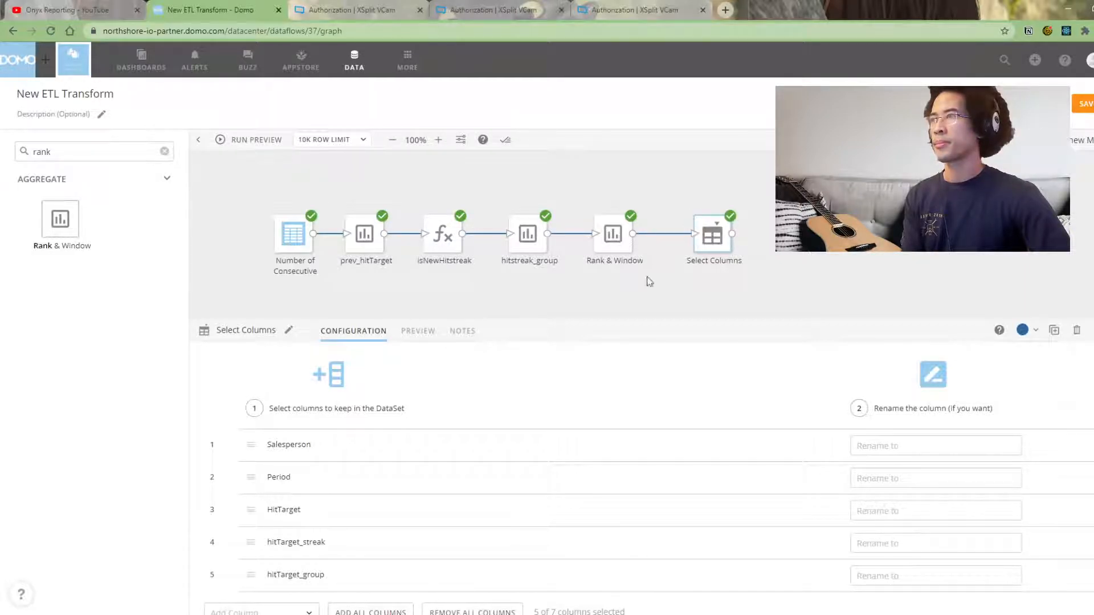
left_click(416, 332)
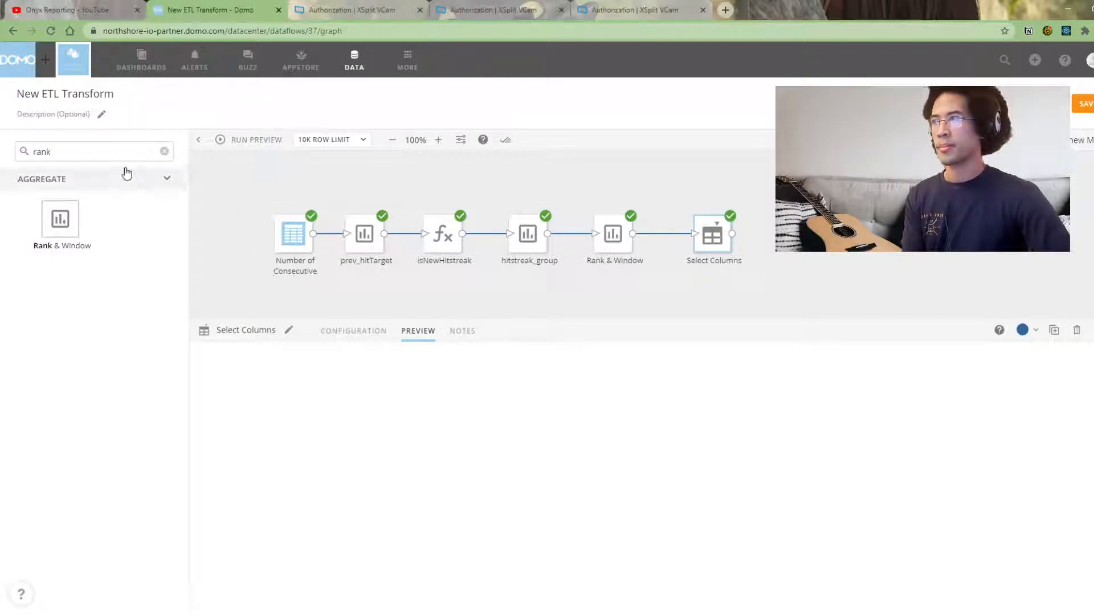
Add a second Select Columns tile at the end of the flow and connect the existing Select Columns to it
double_click(115, 152)
type("sel")
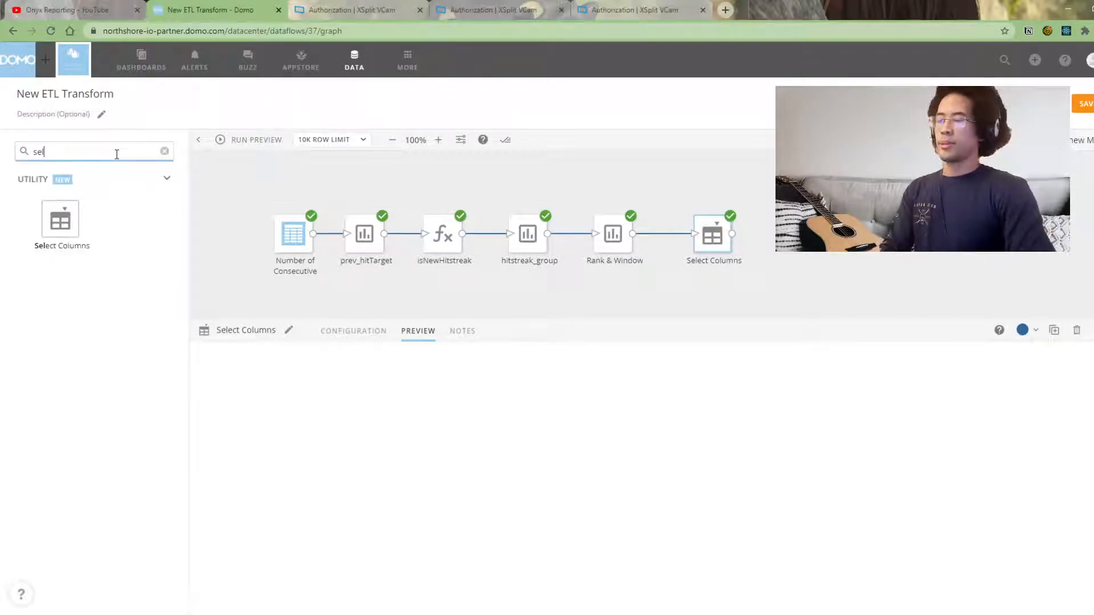
left_click_drag(103, 226, 837, 217)
left_click_drag(732, 234, 820, 218)
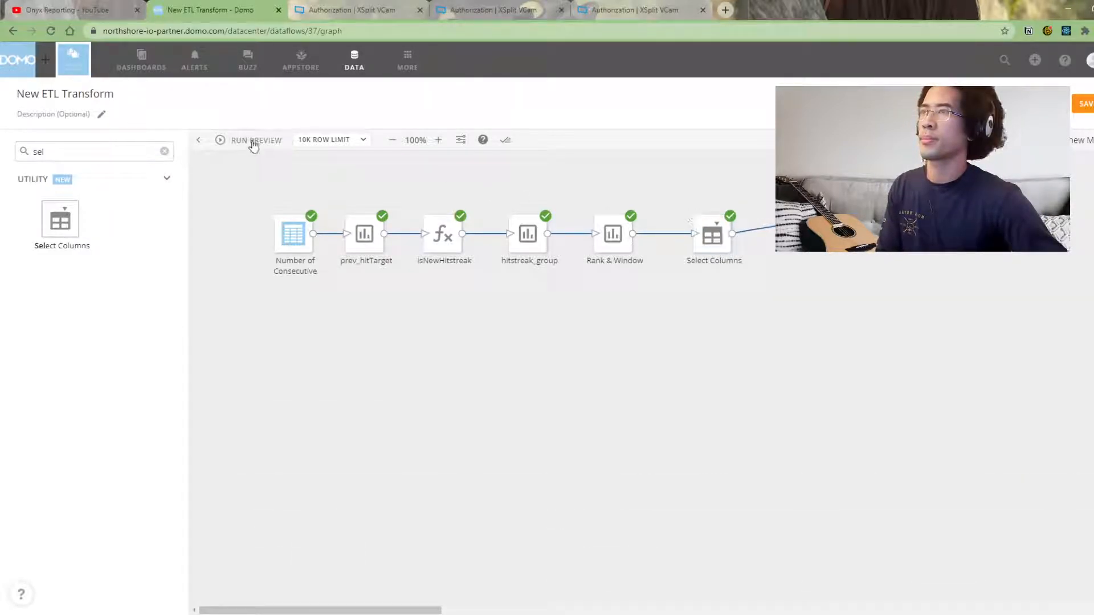
Rerun the preview and examine the streak and group values for periods 3 to 7 in the first Select Columns tile
left_click(251, 143)
left_click(729, 246)
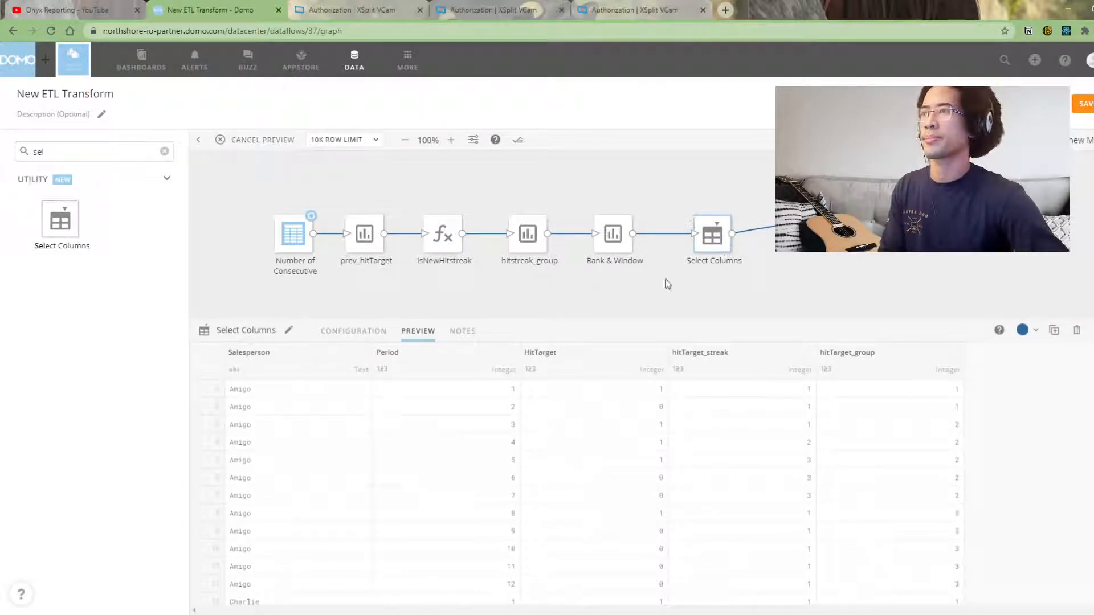
left_click_drag(439, 407, 467, 491)
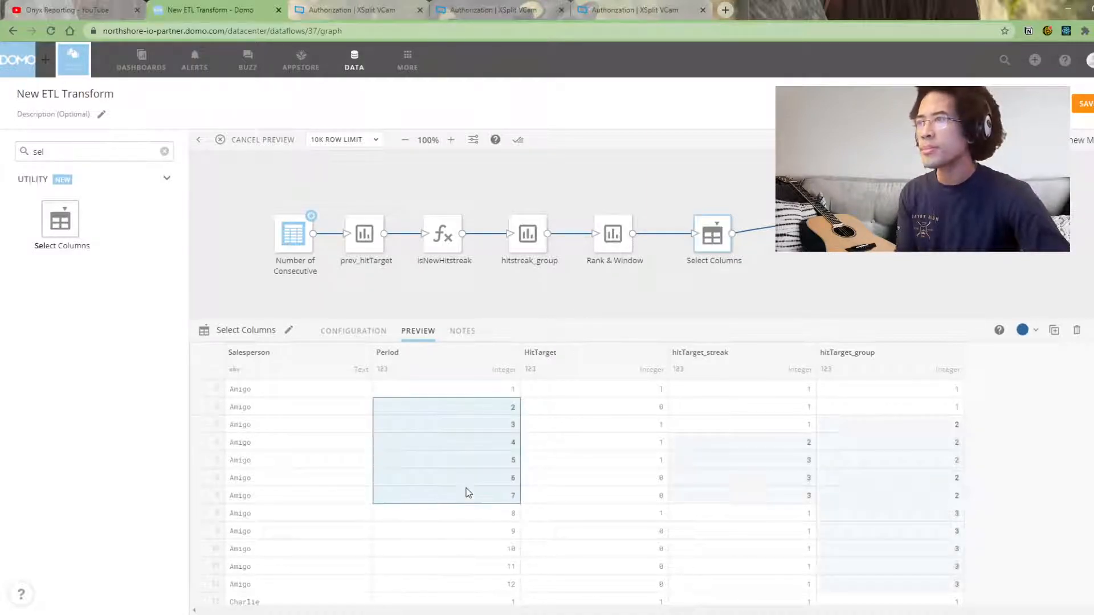
mouse_move(852, 423)
left_mouse_down()
mouse_move(847, 497)
mouse_move(789, 505)
mouse_move(290, 499)
left_mouse_up()
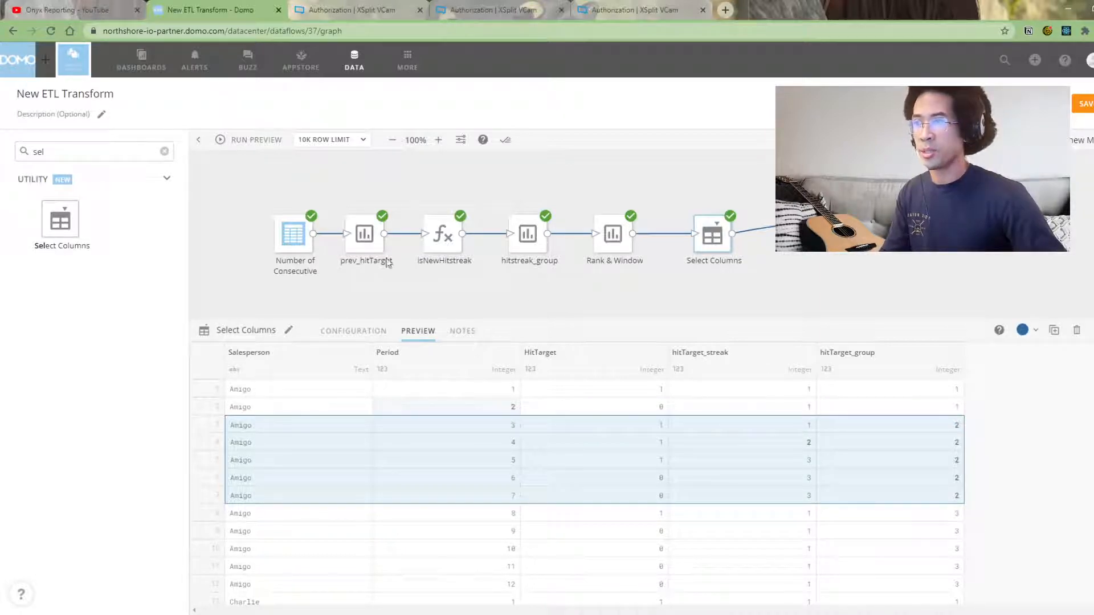
Add an Add Formula tile after the first Select Columns tile and connect it in line
left_click(127, 144)
key("ctrl+a")
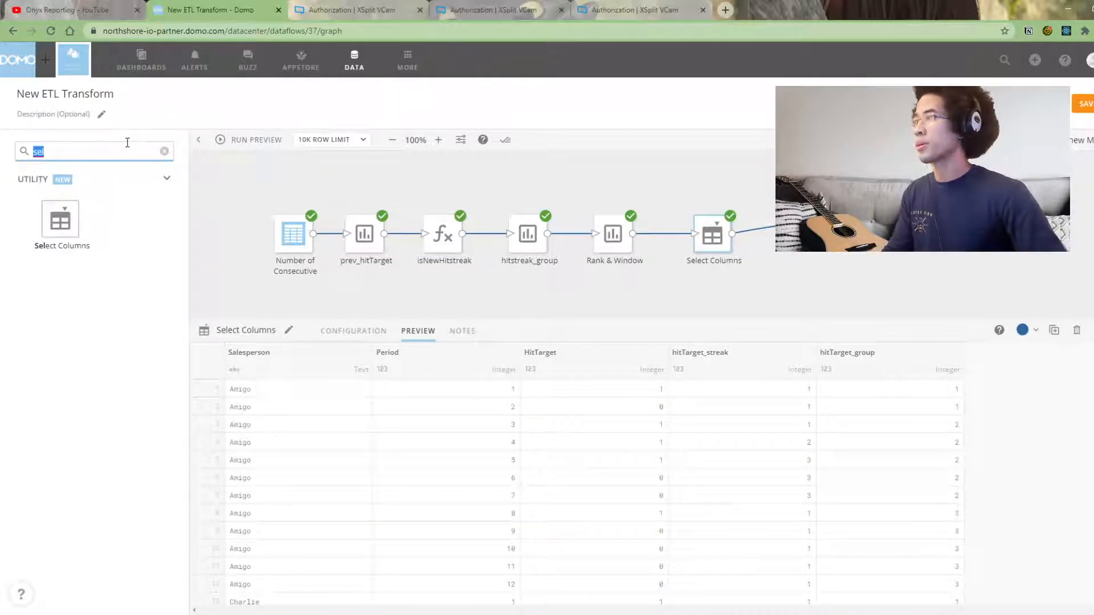
type("ca")
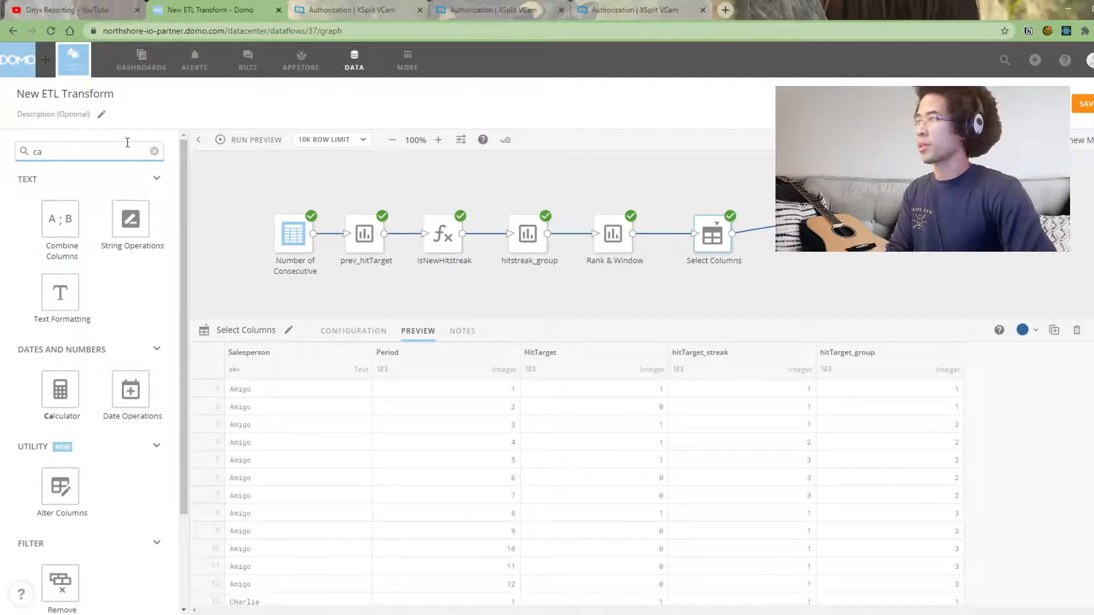
key("BackSpace")
key("BackSpace")
type("formula")
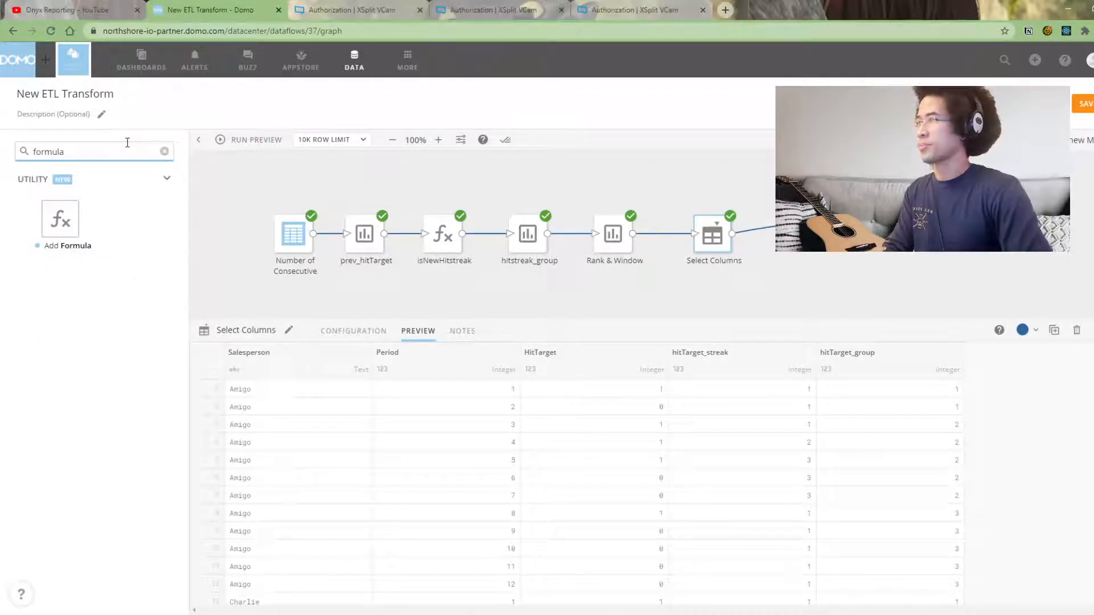
left_click_drag(60, 219, 777, 256)
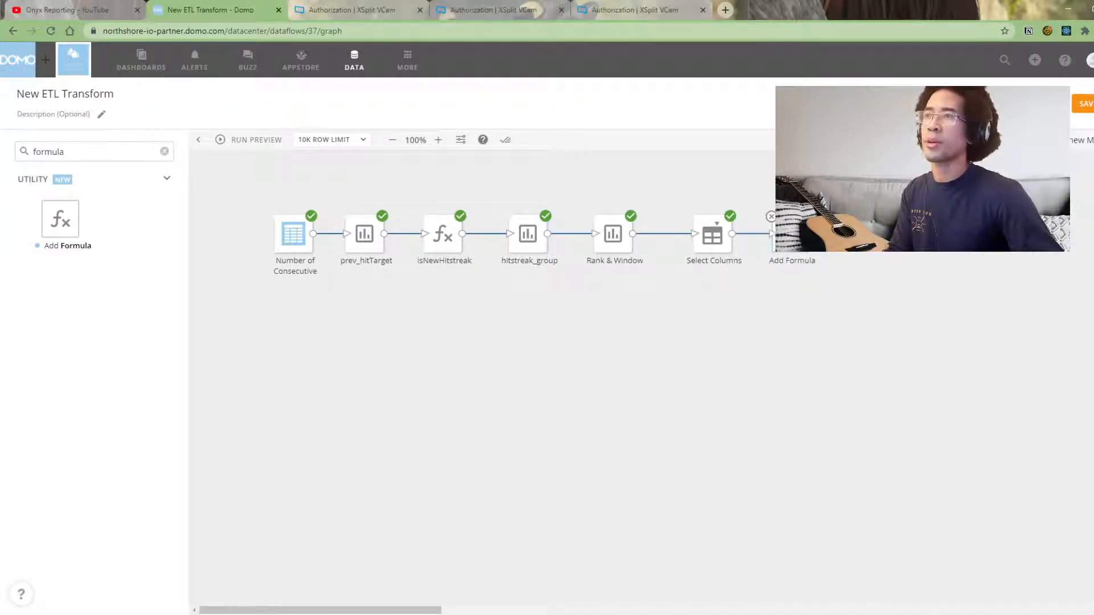
Set the Add Formula tile to overwrite the existing hitTarget_streak column
left_click_drag(903, 228, 907, 246)
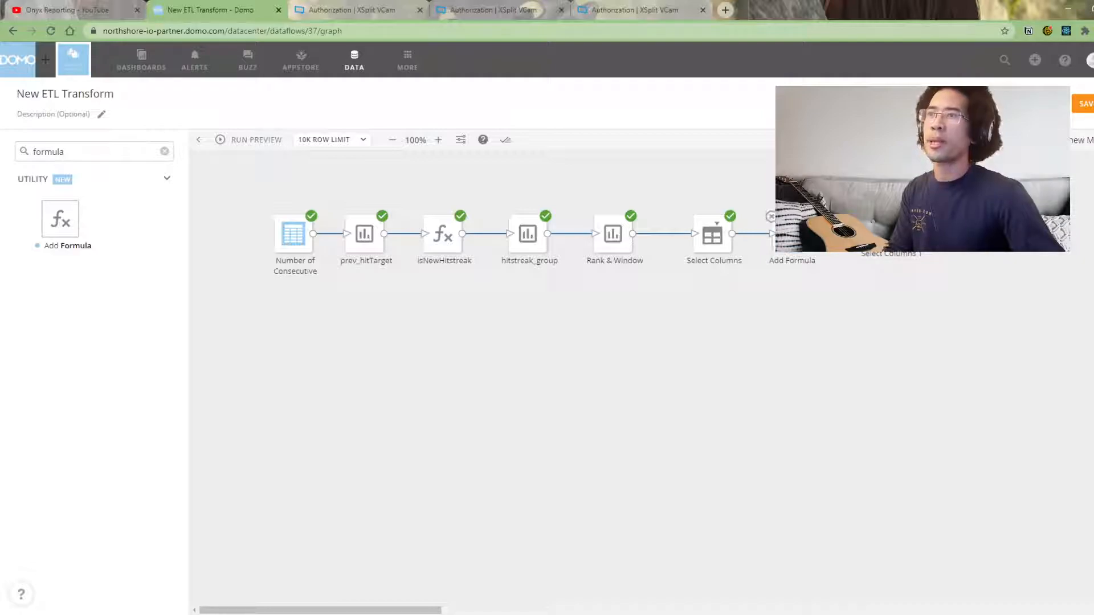
left_click(770, 219)
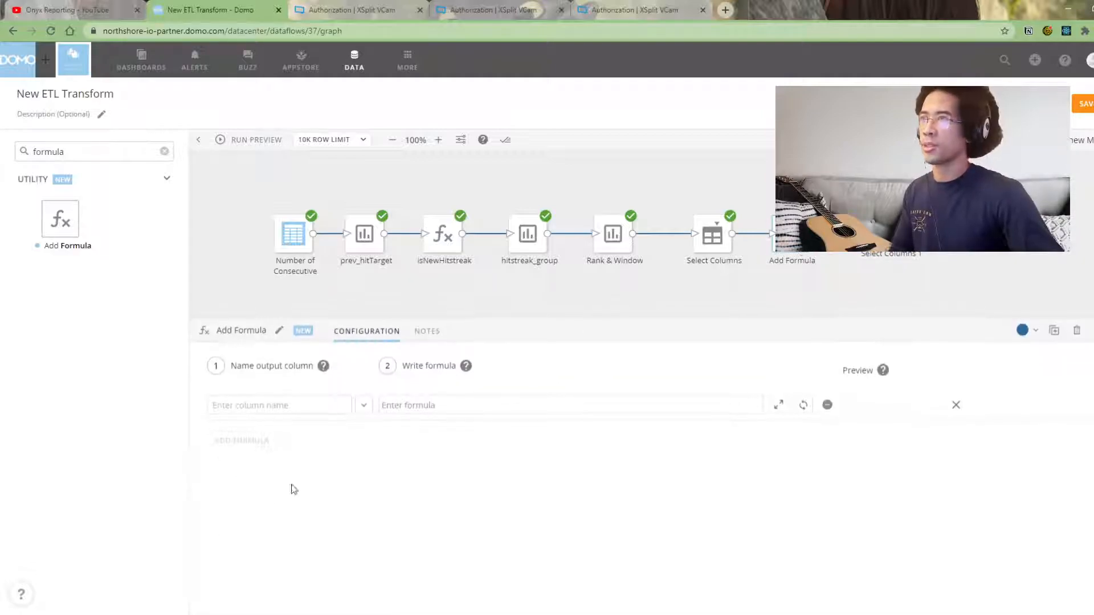
left_click(279, 403)
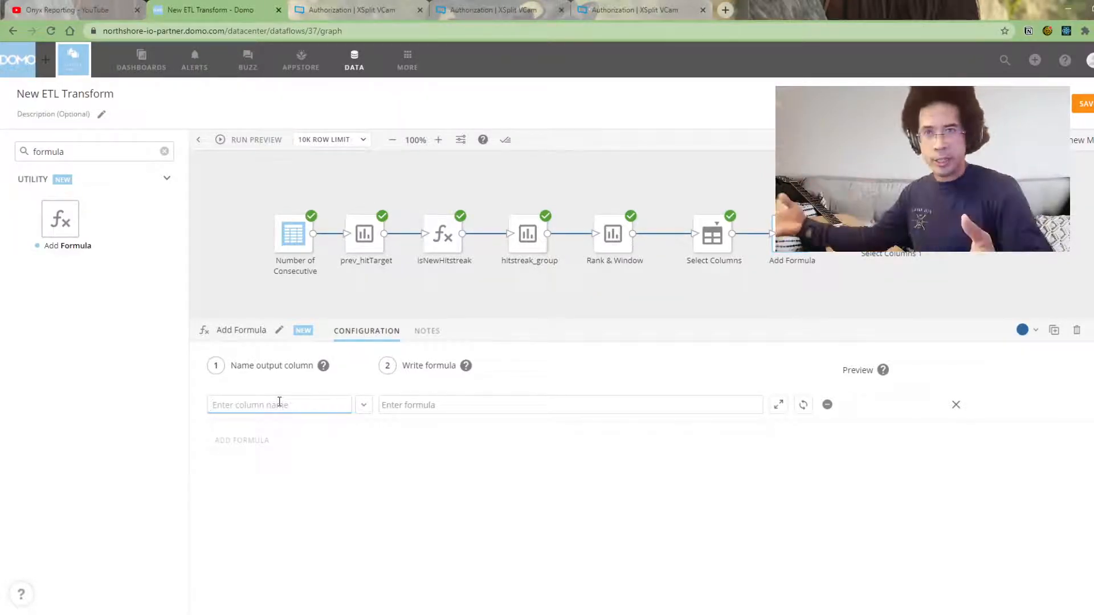
left_click(362, 405)
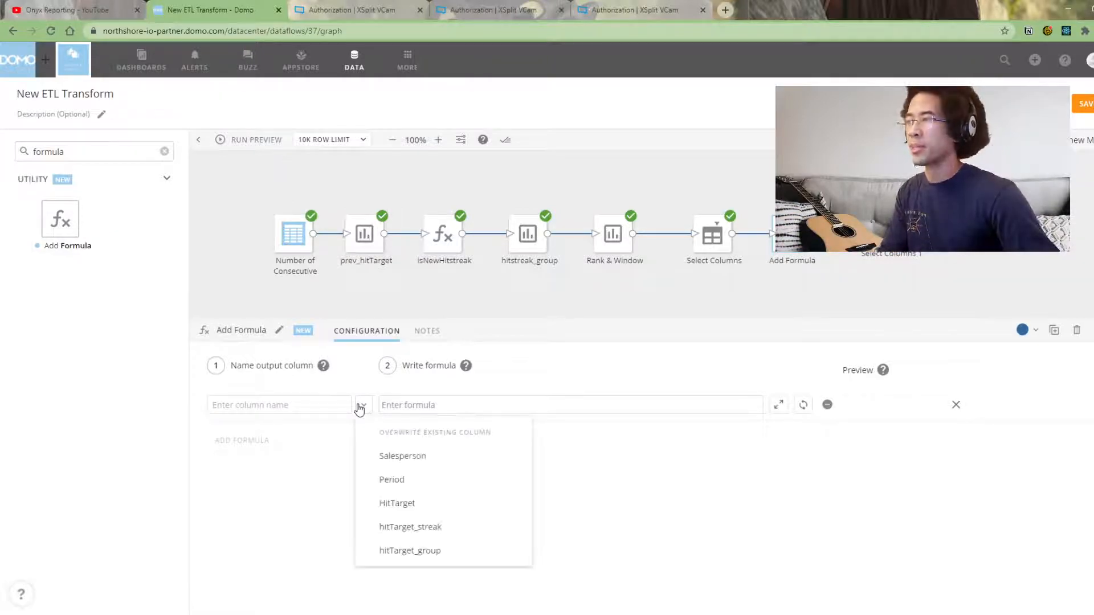
left_click(433, 526)
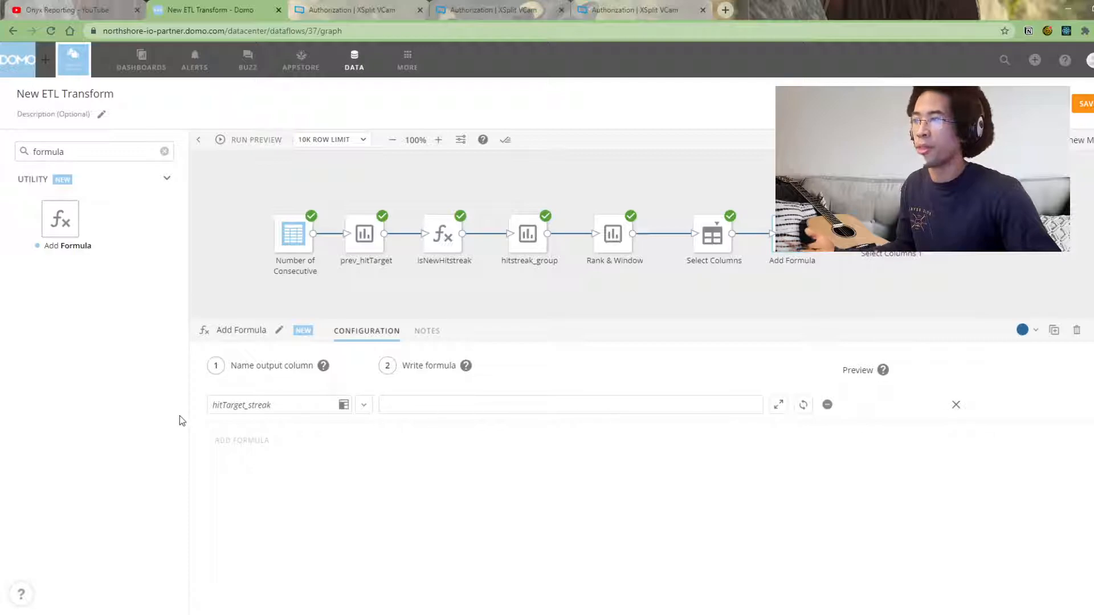
left_click(671, 408)
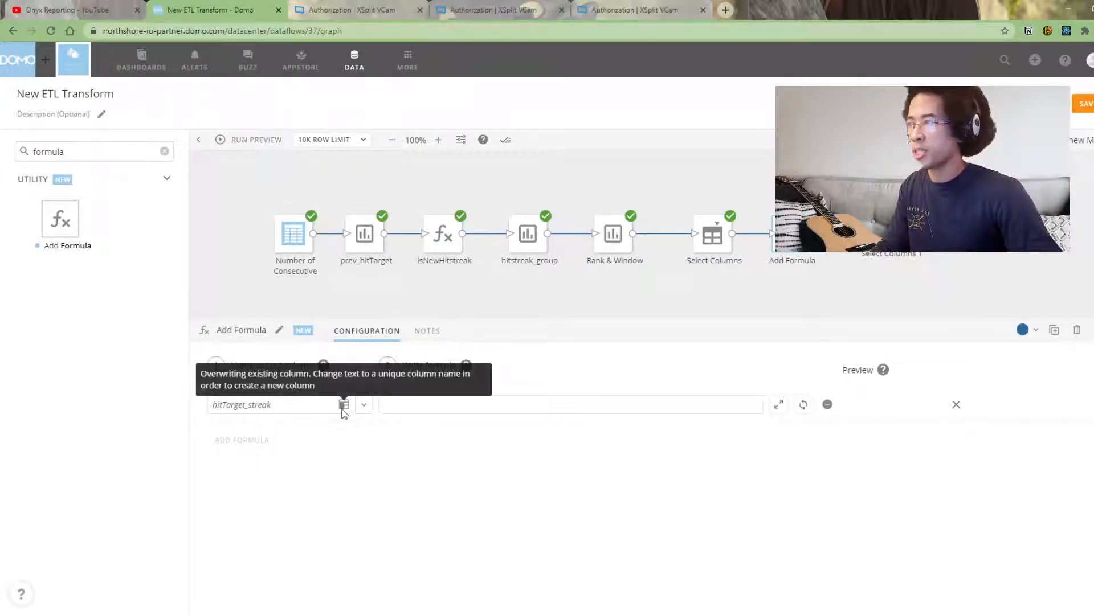
Write the hitTarget_streak formula in the expanded editor: case when `HitTarget` = 0 then 0 else `hitTarget_streak` end
left_click(778, 405)
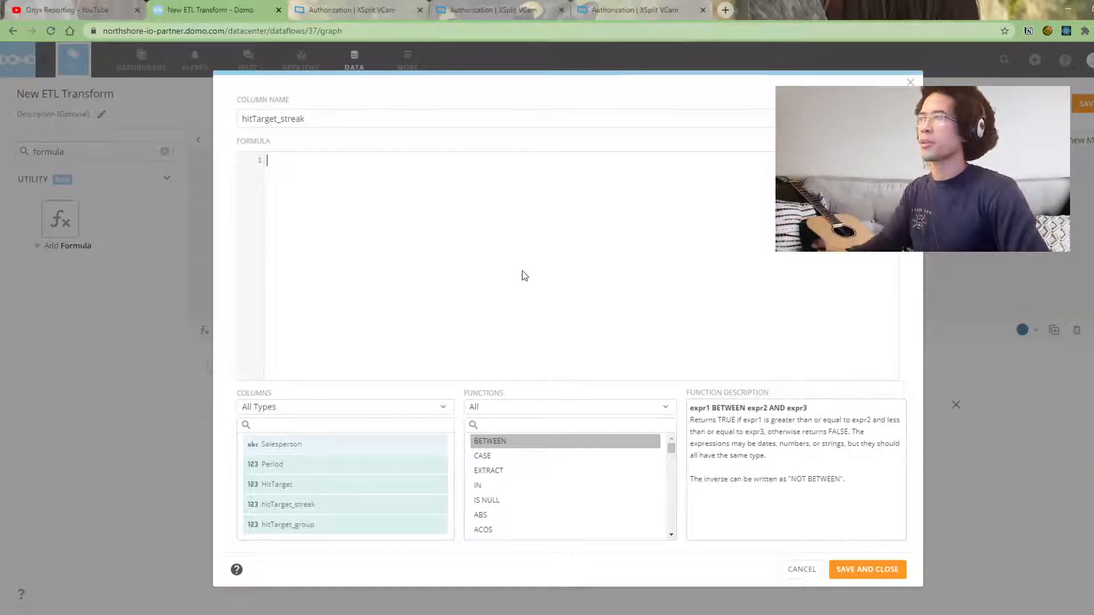
type("case ")
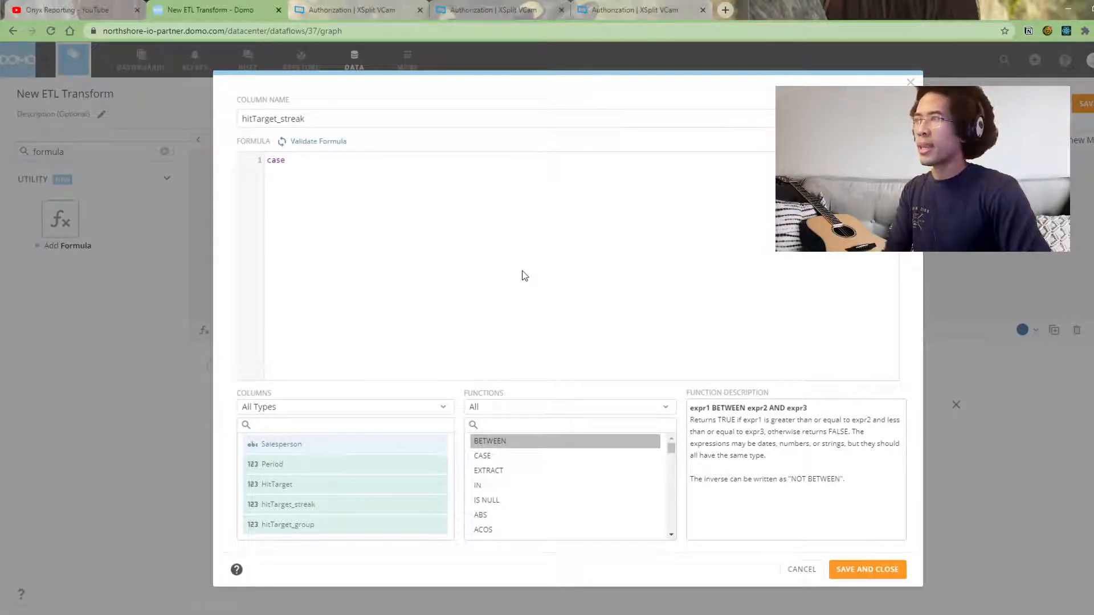
type("when `HitTarget` = 0 then ")
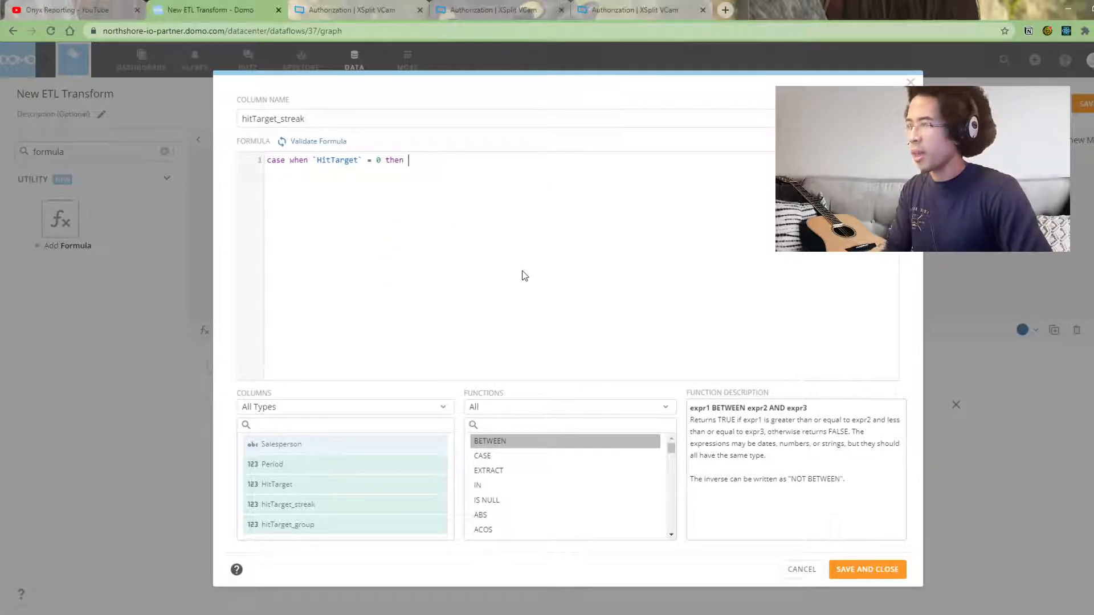
type("hit")
key("Down")
key("Return")
type("= 0")
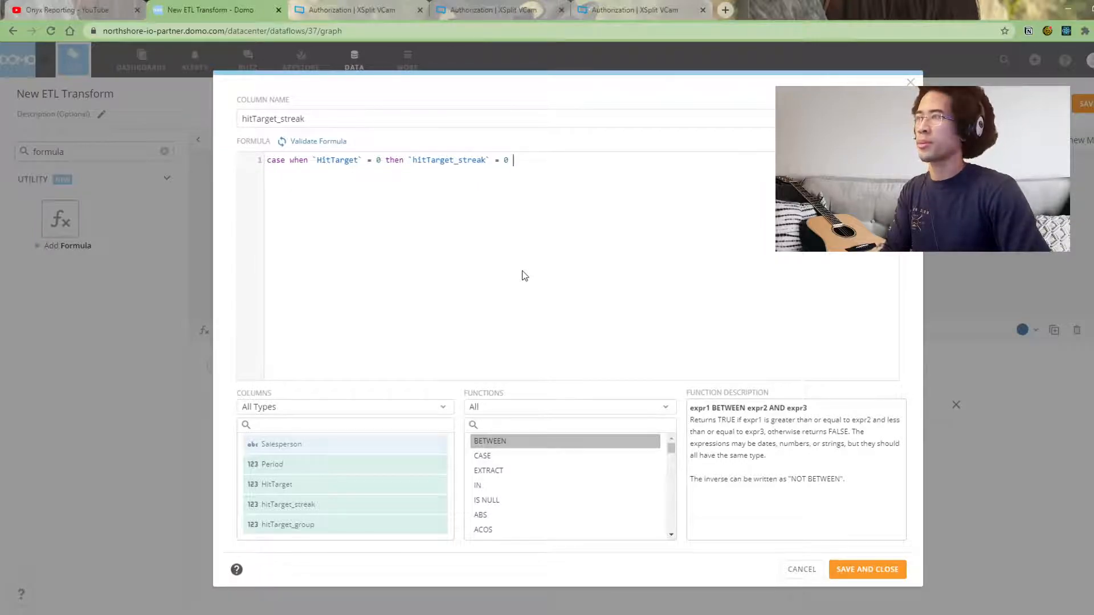
key("shift+Left")
key("shift+Left")
key("shift+Left")
key("shift+Left")
key("shift+Left")
key("shift+Left")
key("shift+Left")
key("shift+Left")
key("shift+Left")
key("shift+Left")
key("shift+Left")
key("shift+Left")
key("shift+Left")
key("shift+Left")
key("shift+Left")
key("shift+Left")
key("shift+Left")
key("shift+Left")
key("shift+Left")
key("shift+Left")
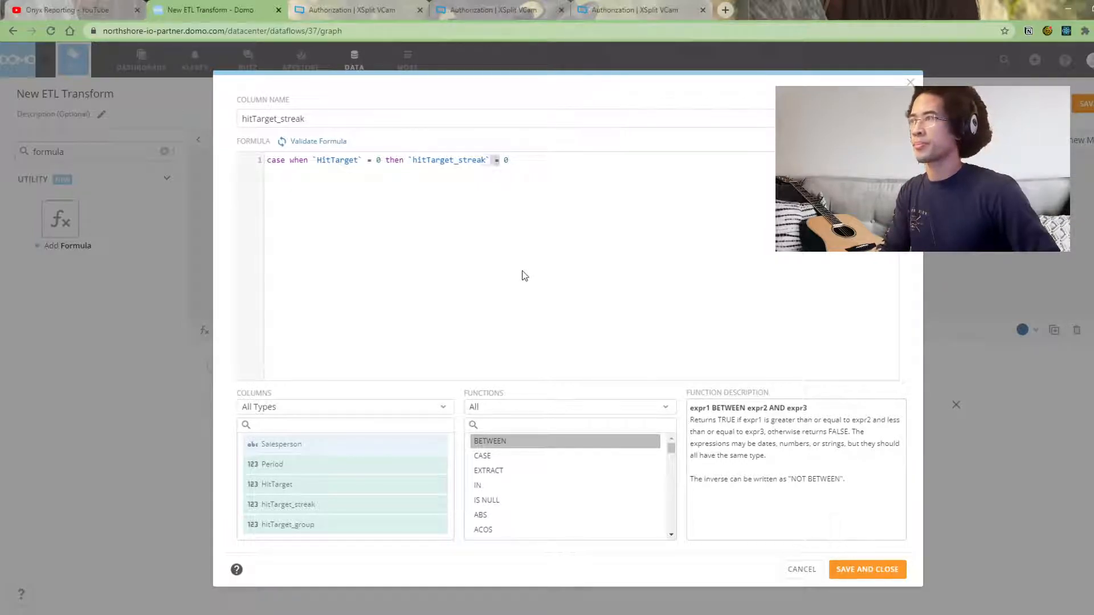
key("BackSpace")
key("End")
type("e")
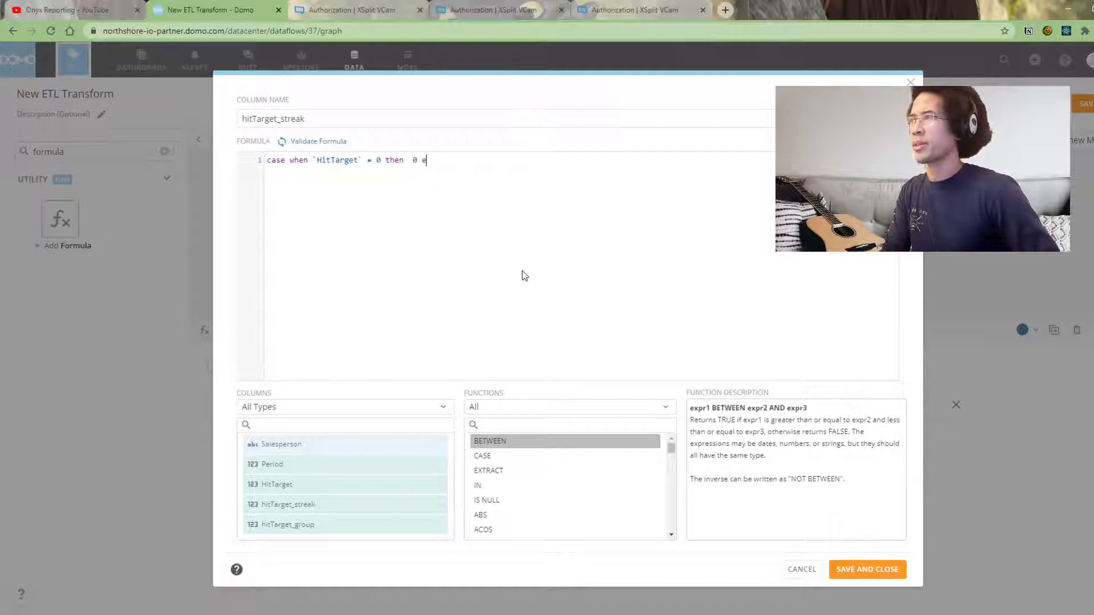
type("lse `hit")
key("Down")
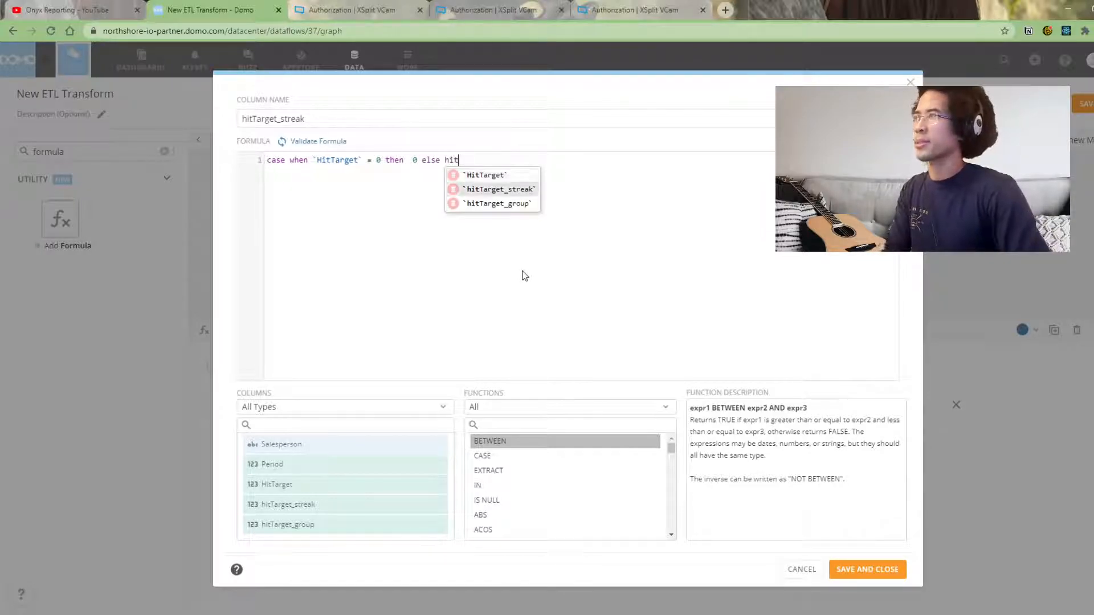
key("Return")
type("end")
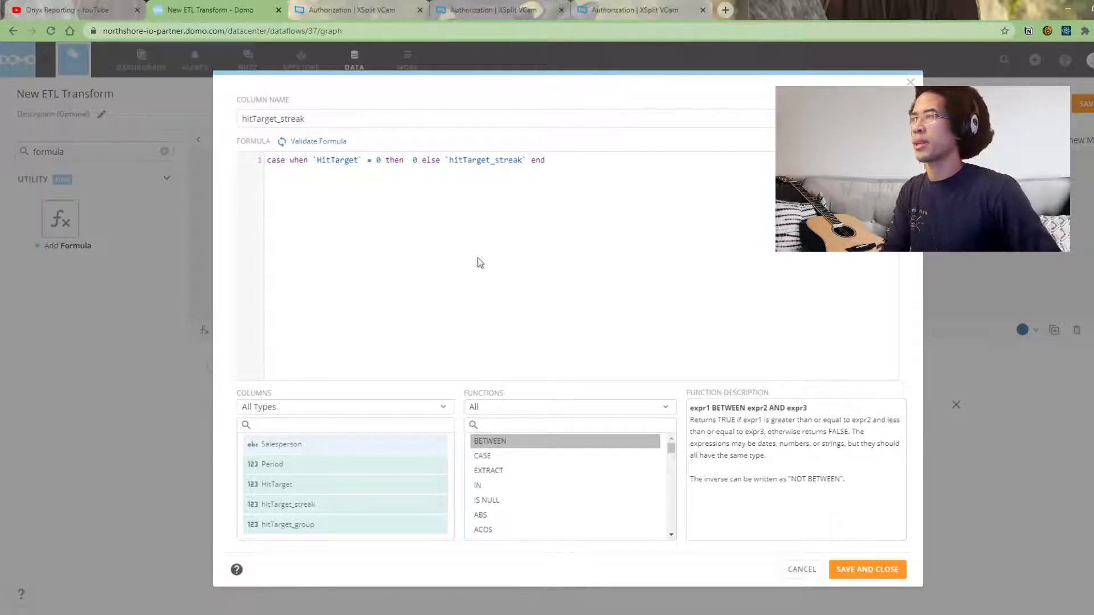
Split the case formula so case, when, else and end each start a line, and save it
left_click(286, 161)
key("Return")
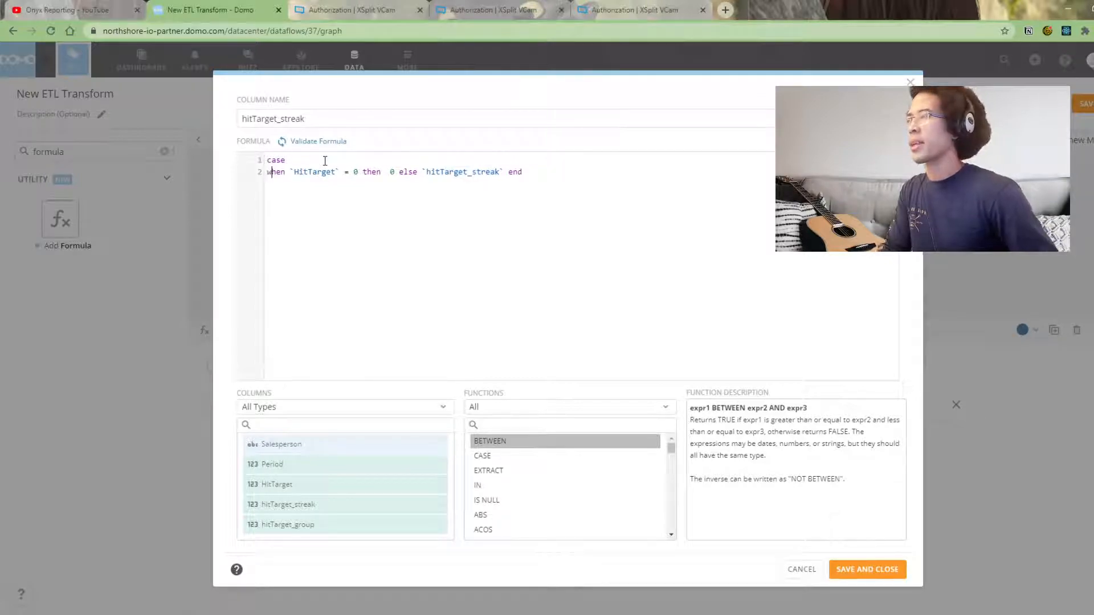
key("Return")
key("Left")
key("Return")
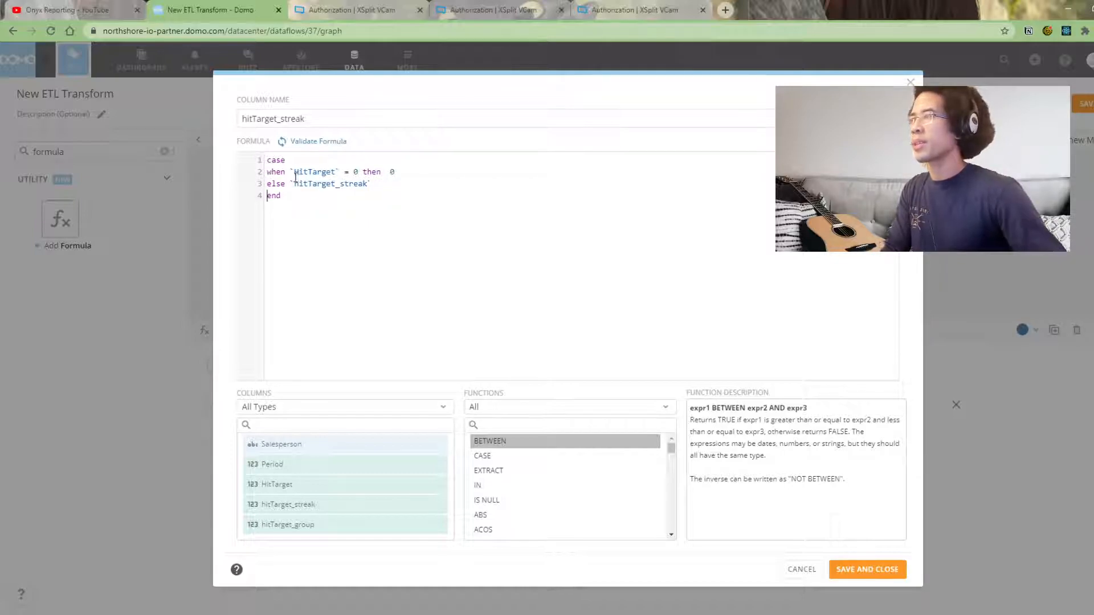
left_click_drag(285, 173, 362, 174)
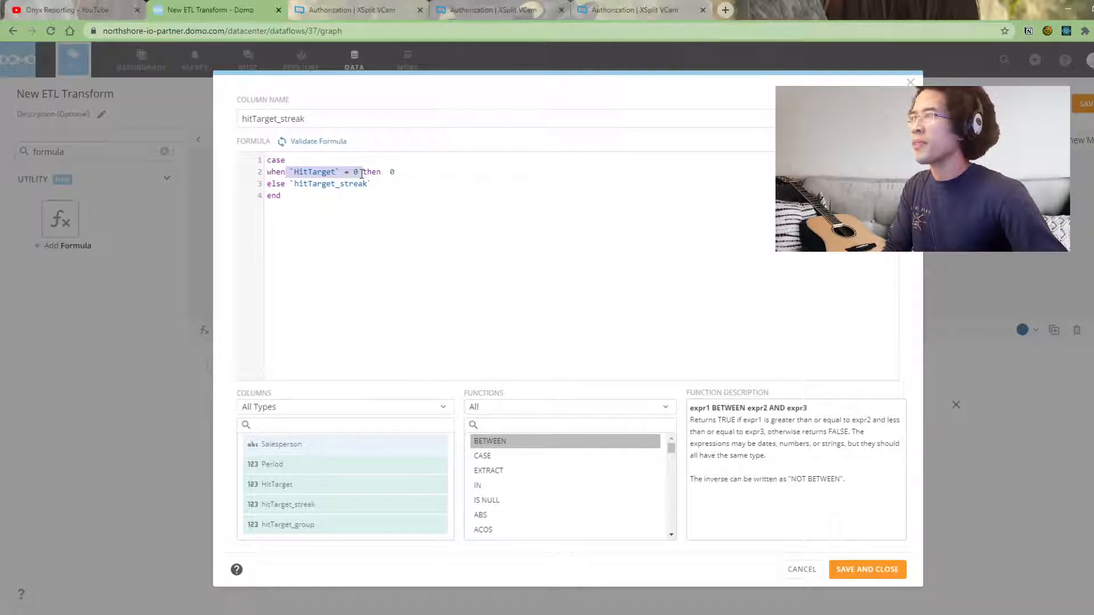
double_click(391, 172)
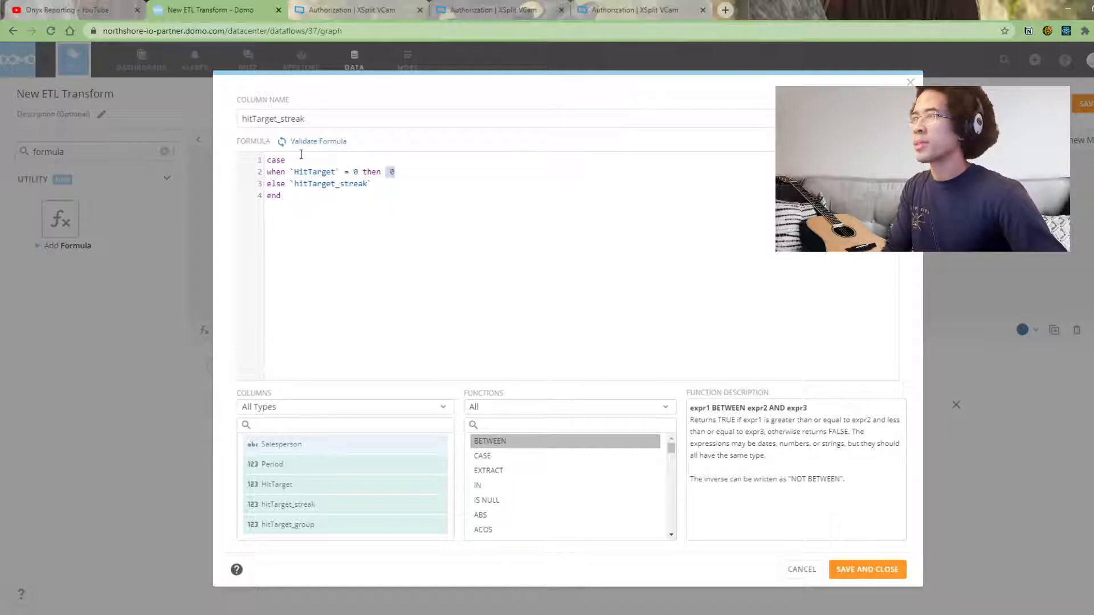
left_click_drag(284, 120, 362, 161)
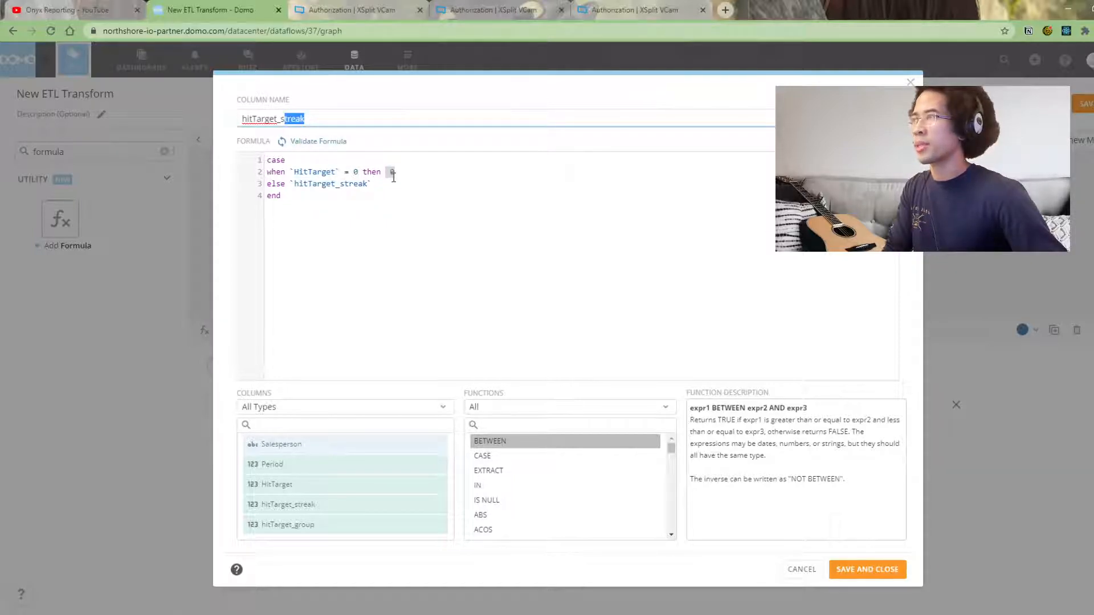
left_click_drag(268, 183, 387, 182)
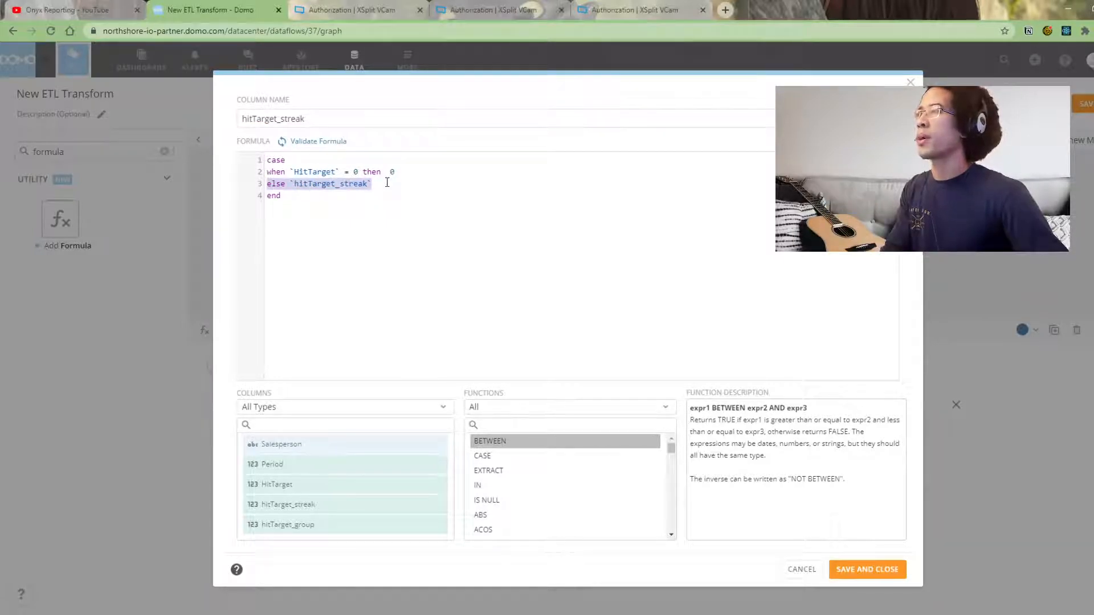
left_click(326, 196)
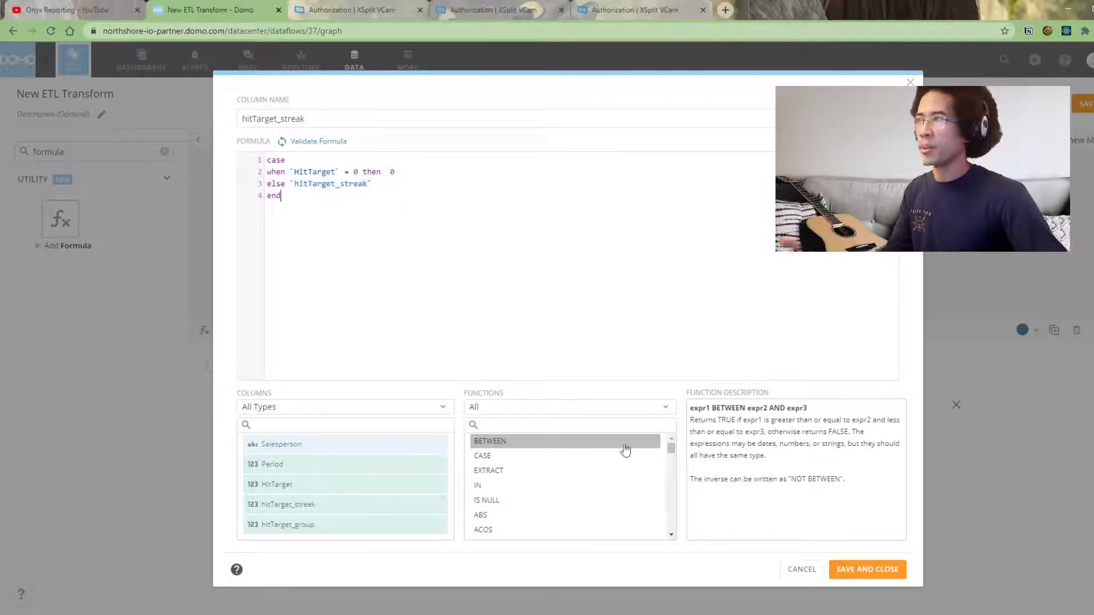
left_click(840, 564)
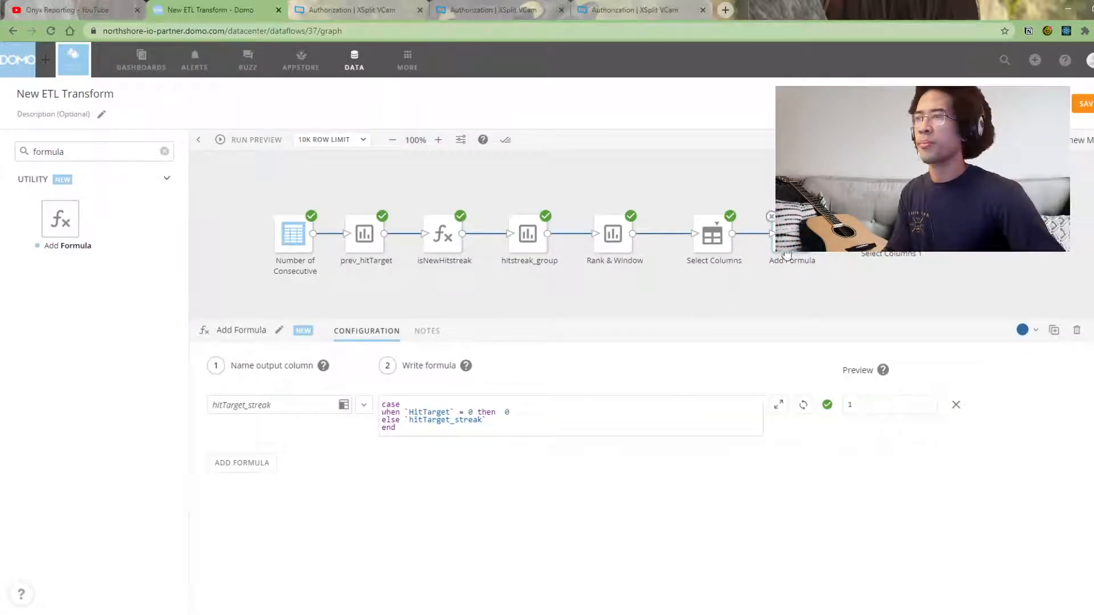
Rerun the dataflow preview and examine the streak and group values for periods 3 to 7 in the Add Formula tile
left_click_drag(891, 227, 891, 231)
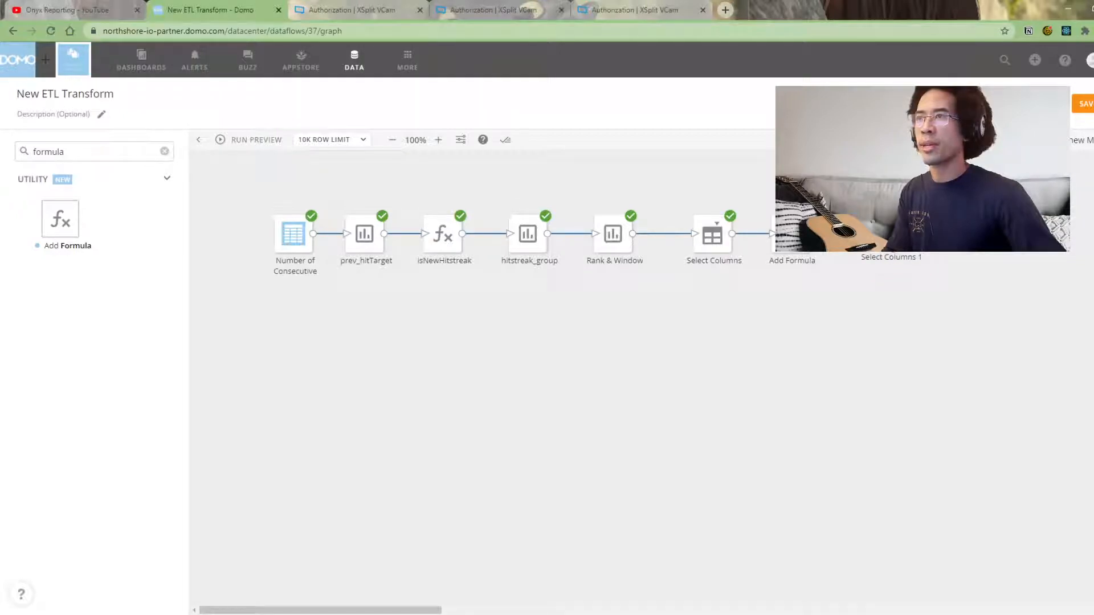
left_click(704, 244)
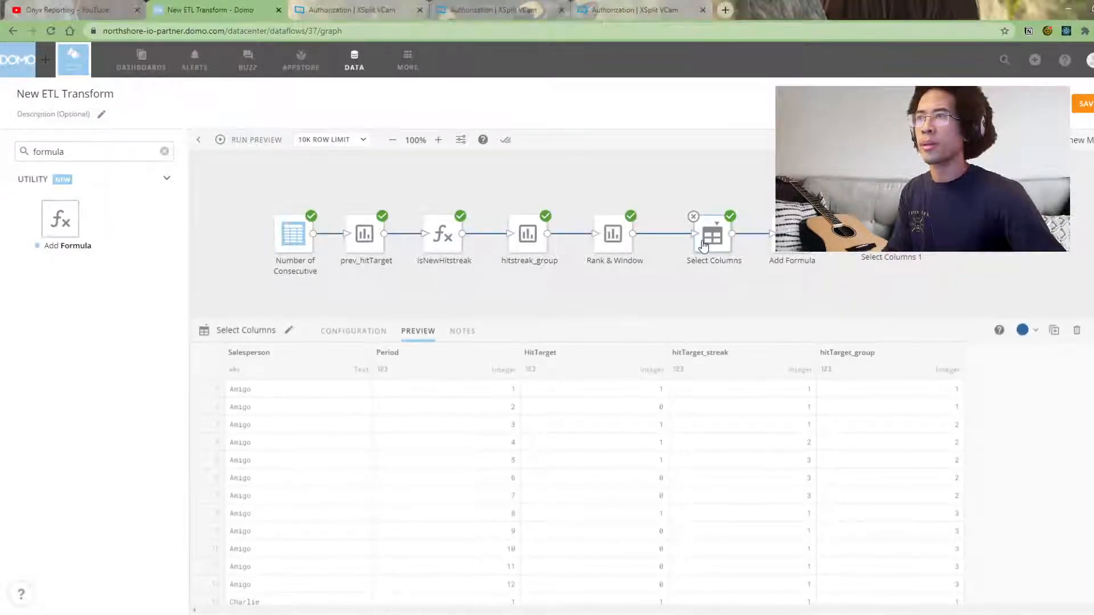
left_click(791, 234)
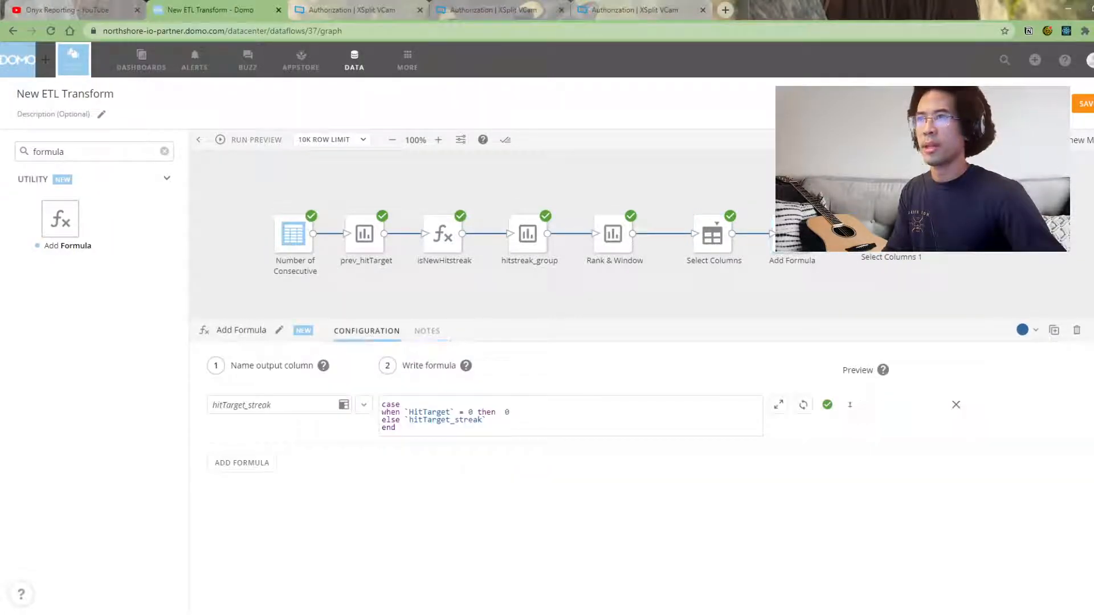
left_click(890, 232)
left_click(270, 141)
left_click(721, 186)
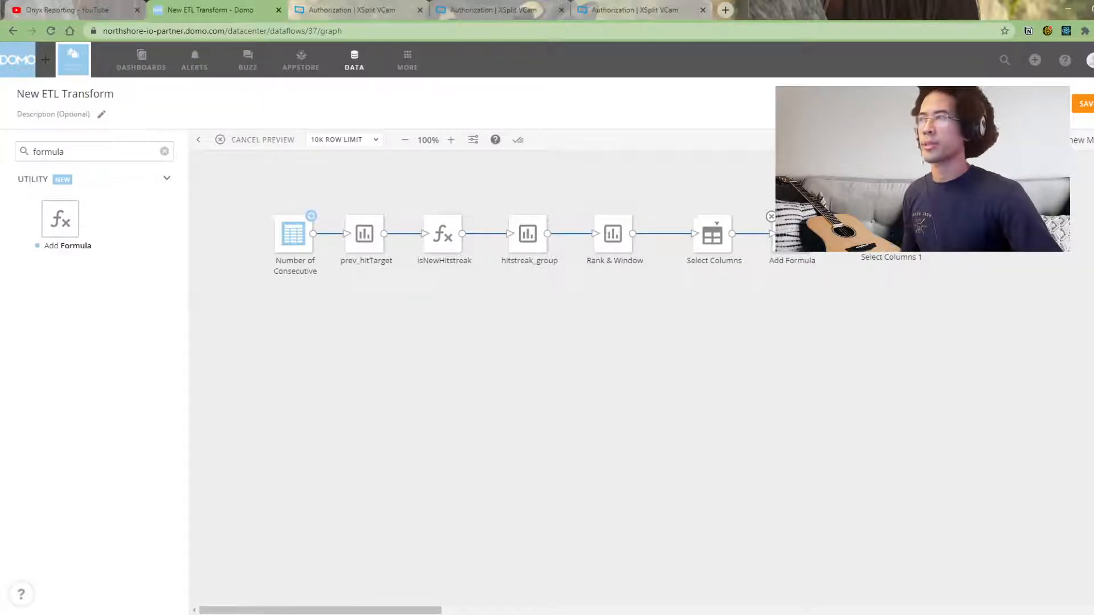
left_click(790, 234)
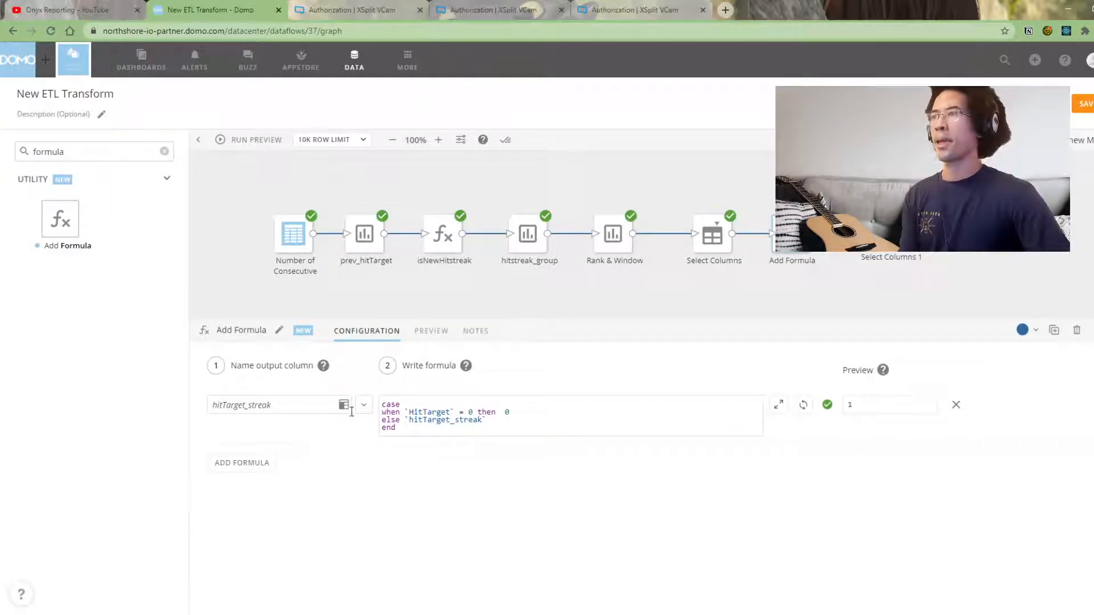
left_click(434, 332)
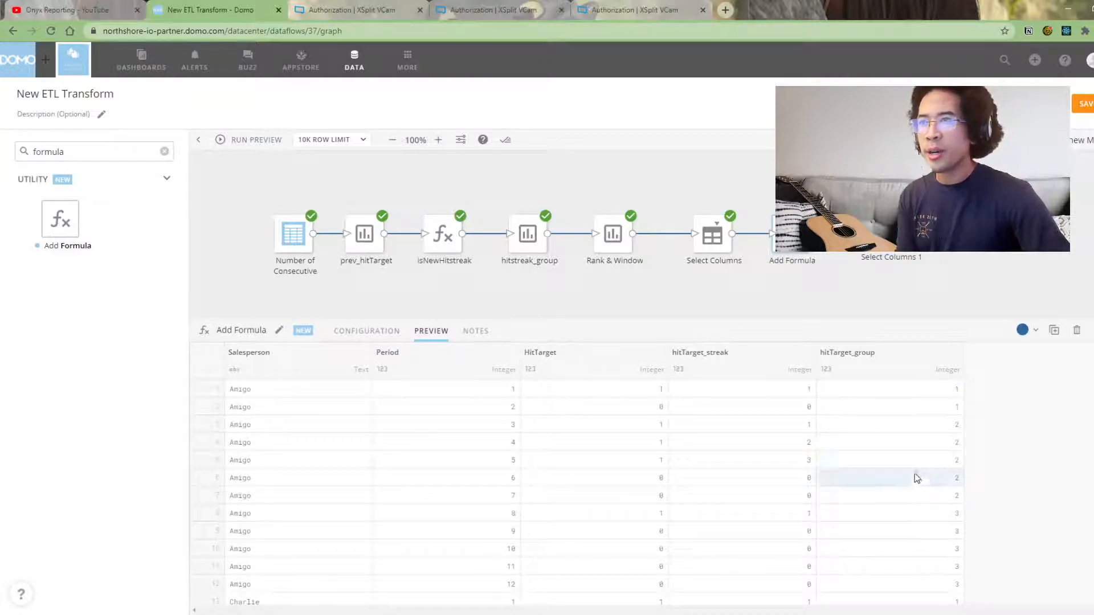
left_click_drag(909, 424, 303, 493)
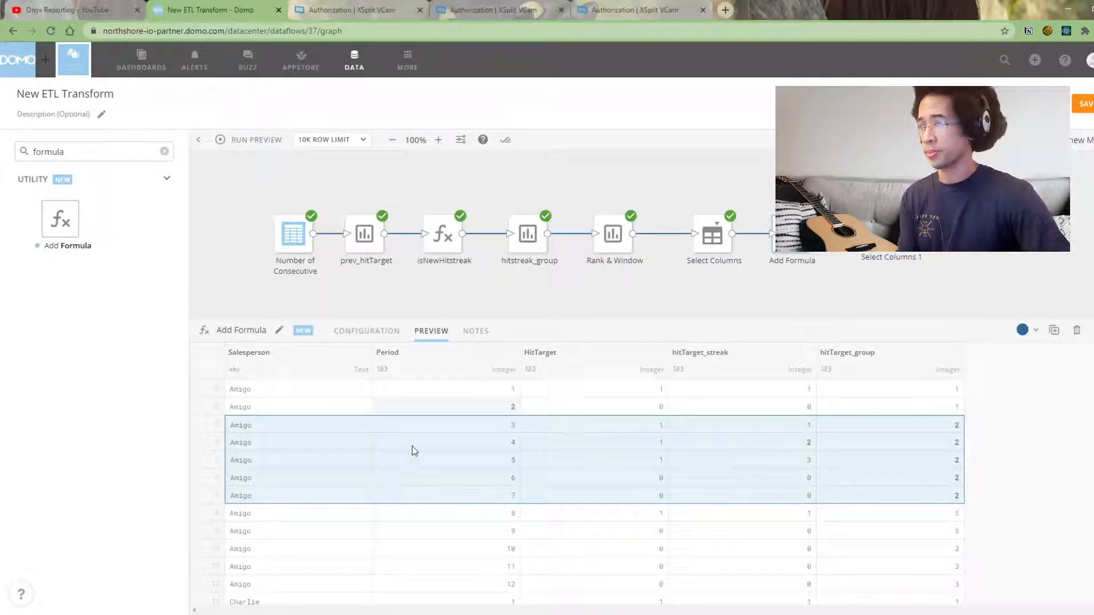